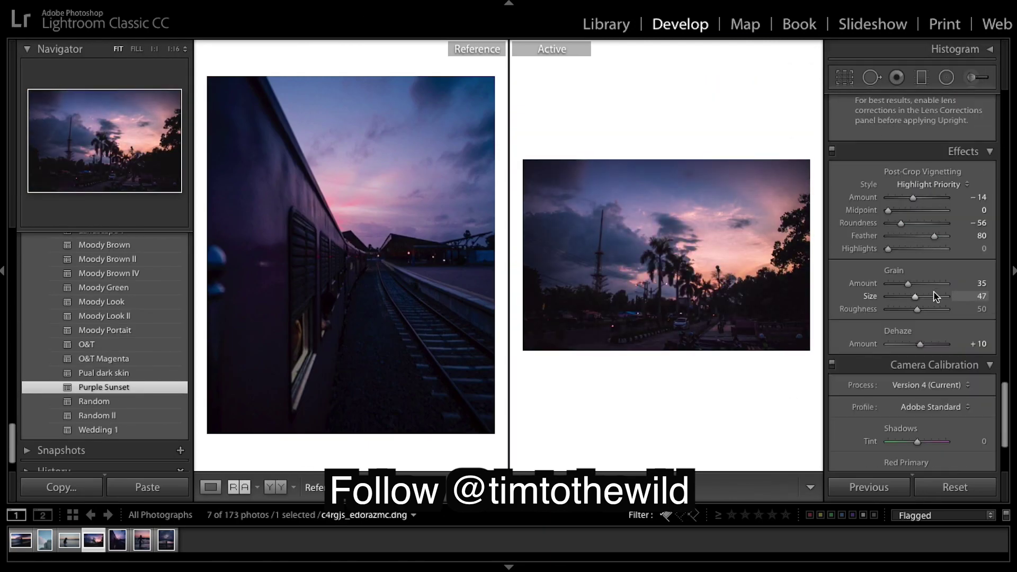
# Leave the beach photo edits and bring up the photographer's Instagram profile page.
pyautogui.click(68, 542)
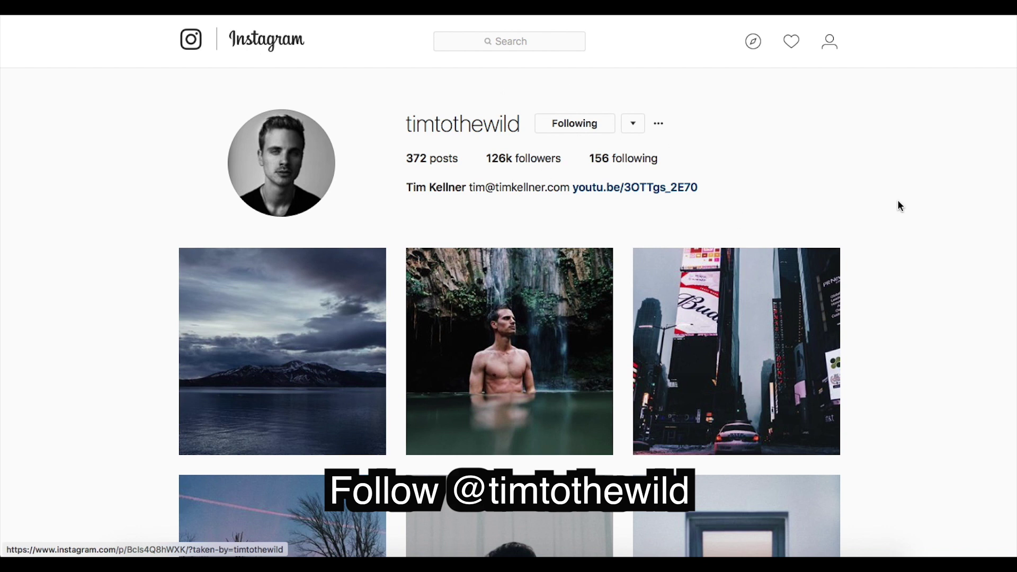
# Scroll down through the Instagram profile's photo grid.
pyautogui.scroll(-4, 898, 201)
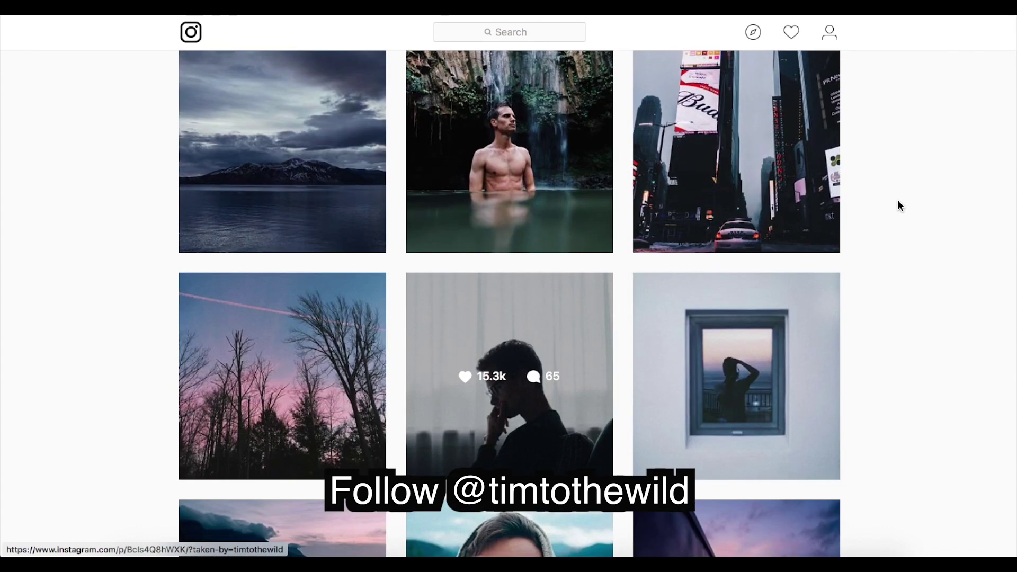
pyautogui.scroll(-1, 898, 201)
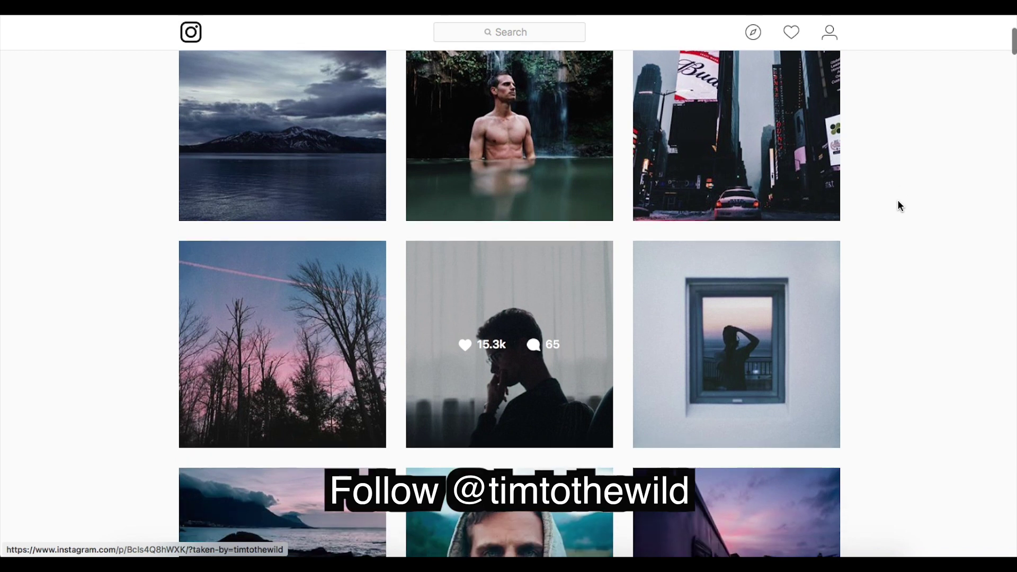
pyautogui.scroll(-2, 899, 202)
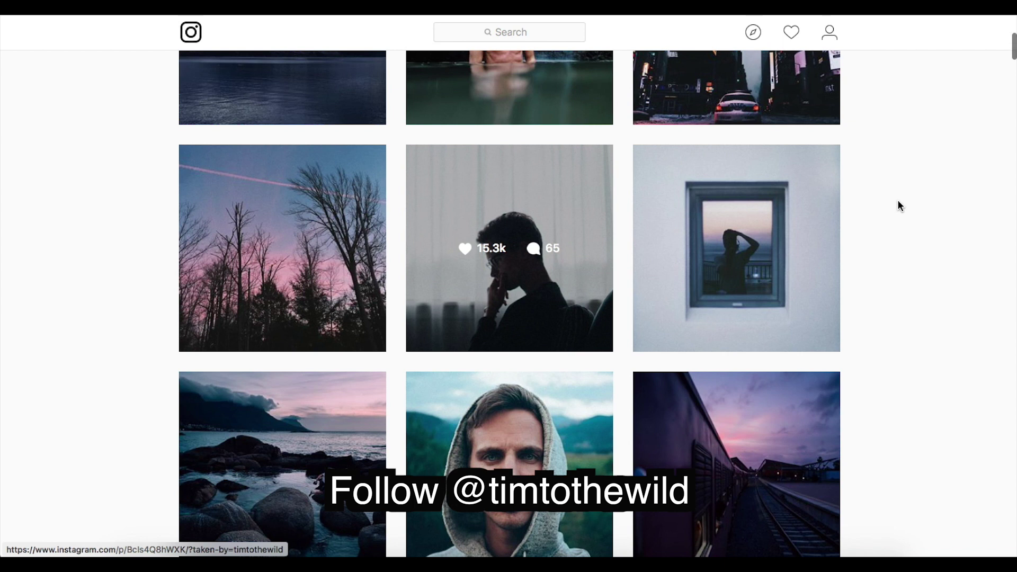
pyautogui.scroll(-3, 899, 206)
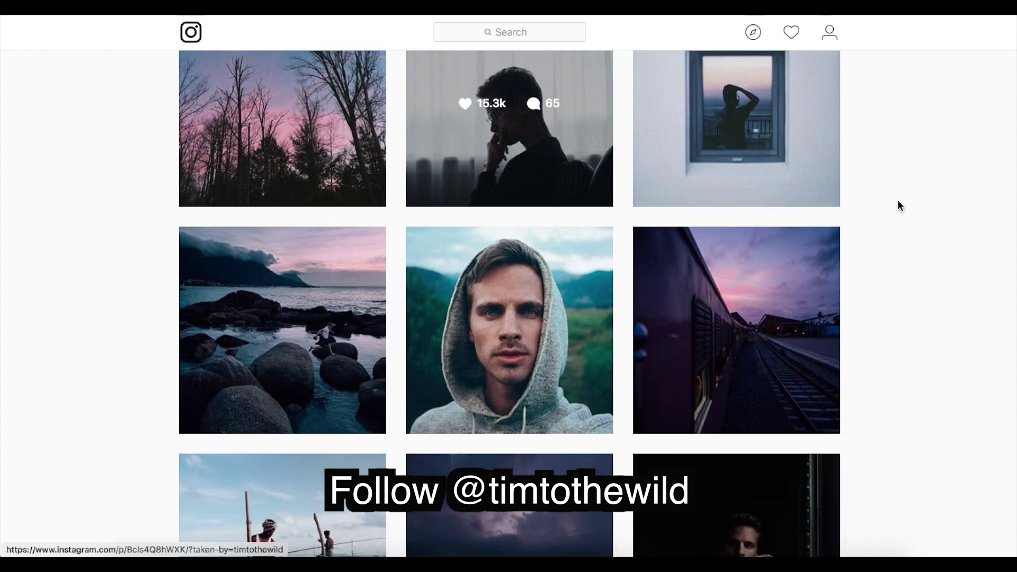
pyautogui.scroll(-1, 899, 206)
pyautogui.scroll(-3, 899, 205)
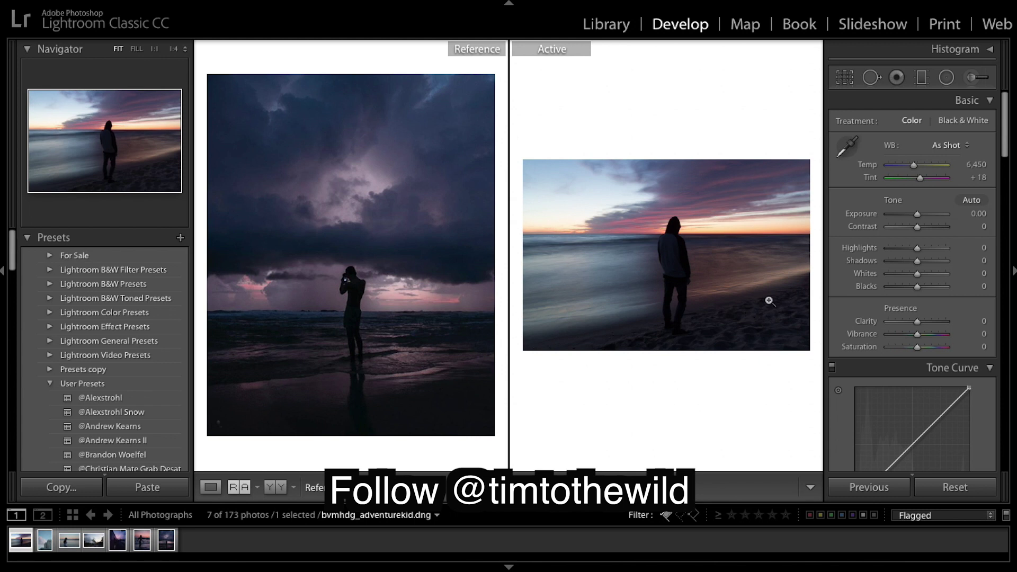
# Set Exposure +0.30, Contrast +40, Highlights -100, Shadows -49, Whites -100 and Blacks -42.
pyautogui.moveTo(919, 217); pyautogui.dragTo(921, 217)
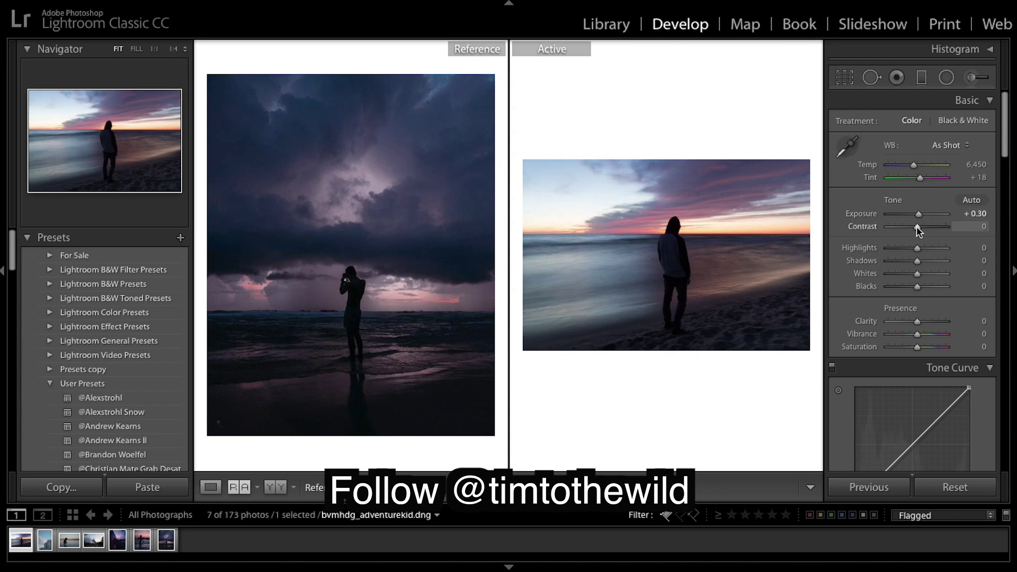
pyautogui.moveTo(918, 228); pyautogui.dragTo(930, 232)
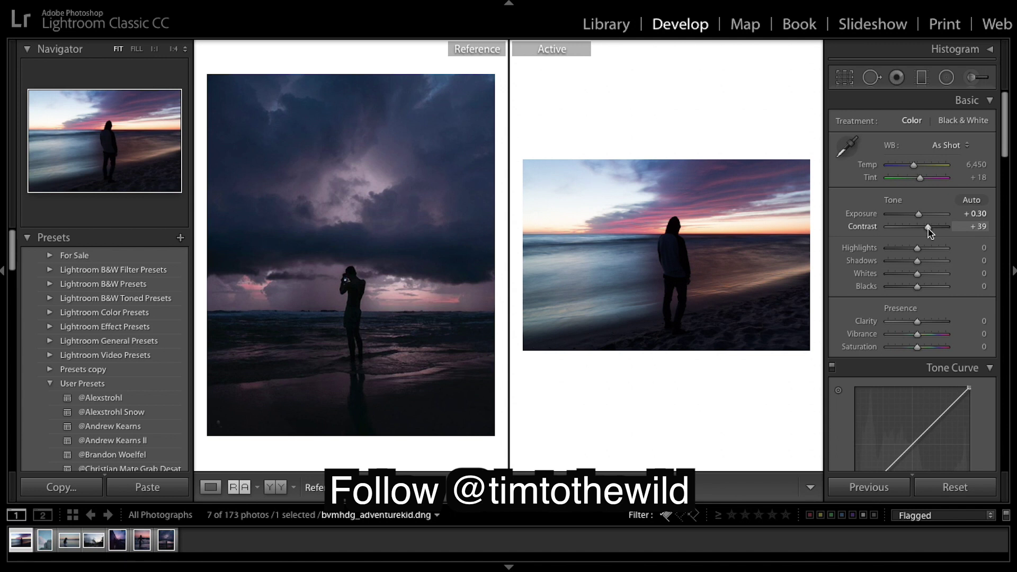
pyautogui.moveTo(928, 229); pyautogui.dragTo(928, 229)
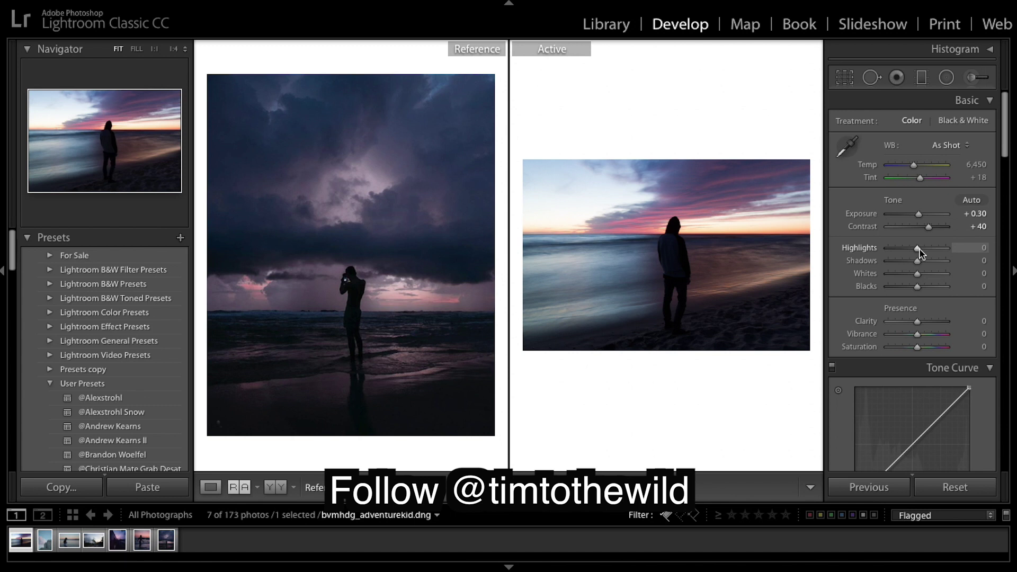
pyautogui.moveTo(920, 249); pyautogui.dragTo(888, 249)
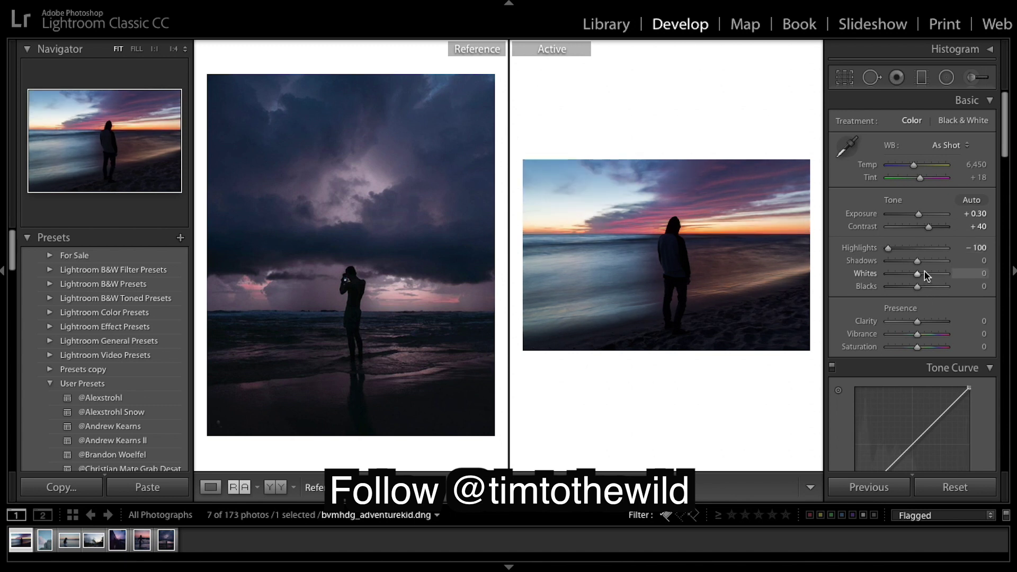
pyautogui.moveTo(916, 261)
pyautogui.mouseDown()
pyautogui.moveTo(896, 261)
pyautogui.moveTo(904, 268)
pyautogui.mouseUp()
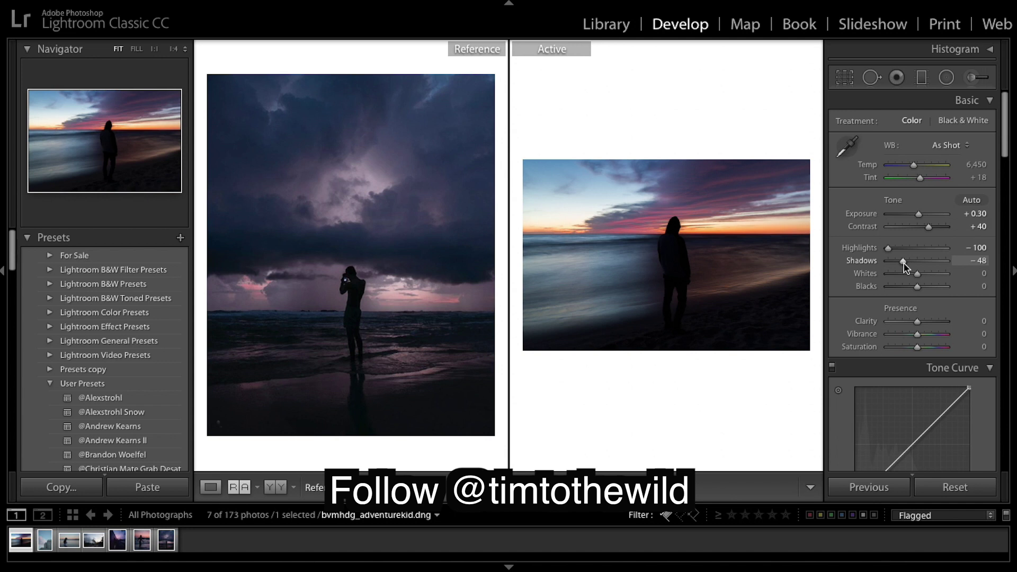
pyautogui.moveTo(917, 274); pyautogui.dragTo(858, 276)
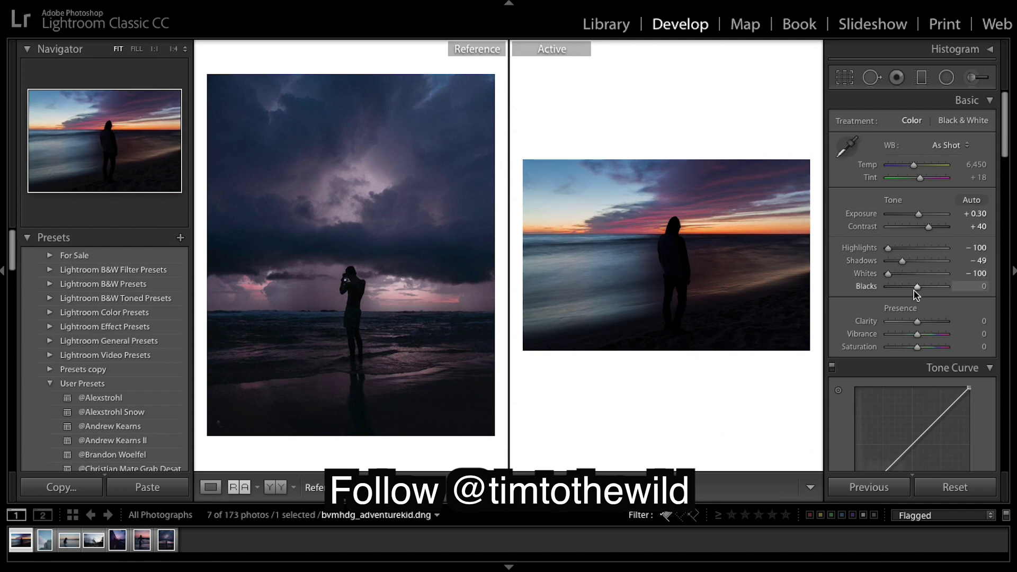
pyautogui.moveTo(914, 289); pyautogui.dragTo(903, 298)
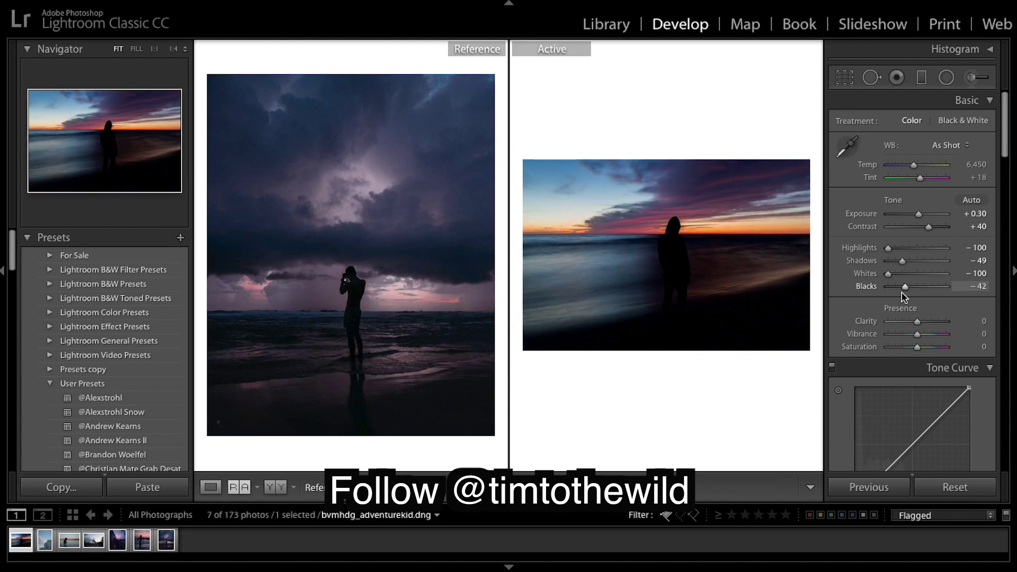
# Set Vibrance to +10 and Saturation to -45.
pyautogui.scroll(-2, 916, 304)
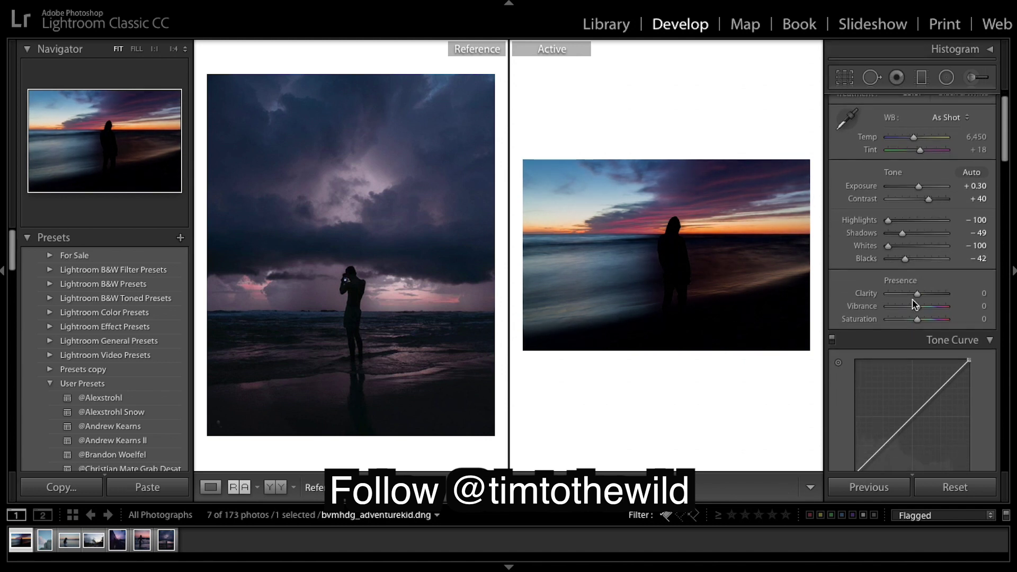
pyautogui.moveTo(919, 310); pyautogui.dragTo(904, 322)
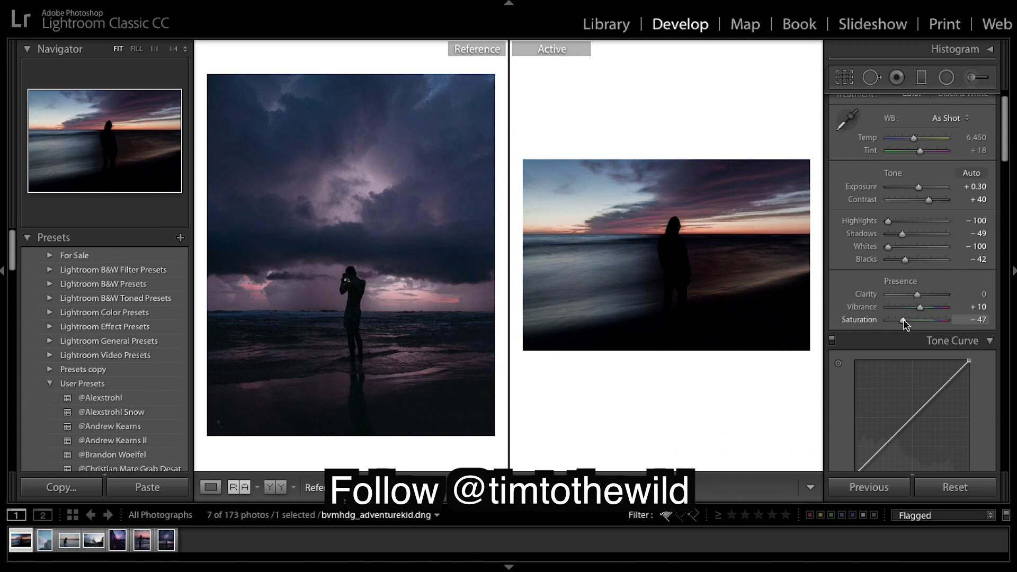
pyautogui.moveTo(905, 324); pyautogui.dragTo(904, 324)
pyautogui.moveTo(905, 324); pyautogui.dragTo(905, 324)
# Bend the RGB tone curve with an upper and midtone point and a lifted black point.
pyautogui.scroll(-3, 948, 312)
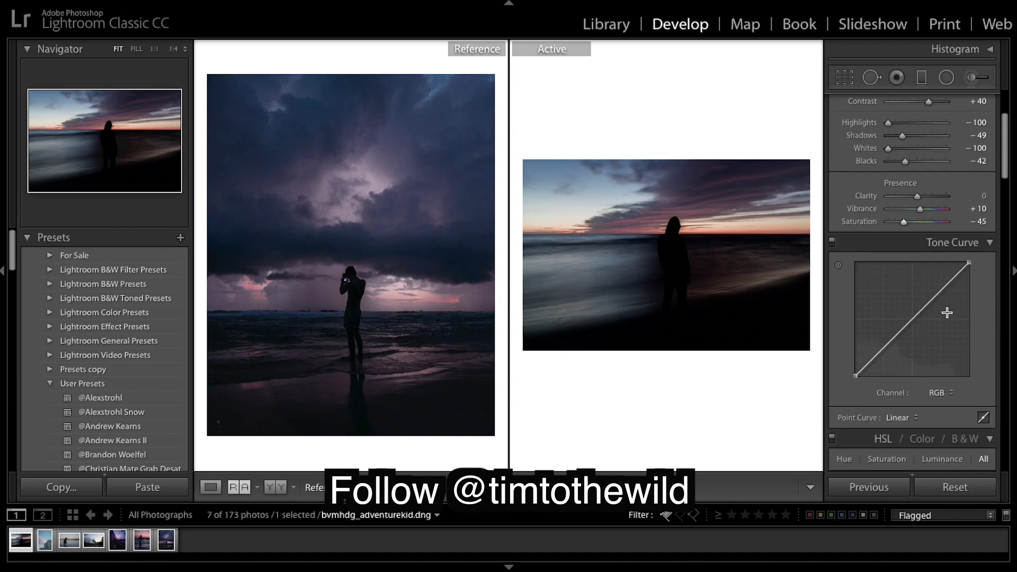
pyautogui.moveTo(939, 293); pyautogui.dragTo(972, 270)
pyautogui.moveTo(907, 315); pyautogui.dragTo(911, 321)
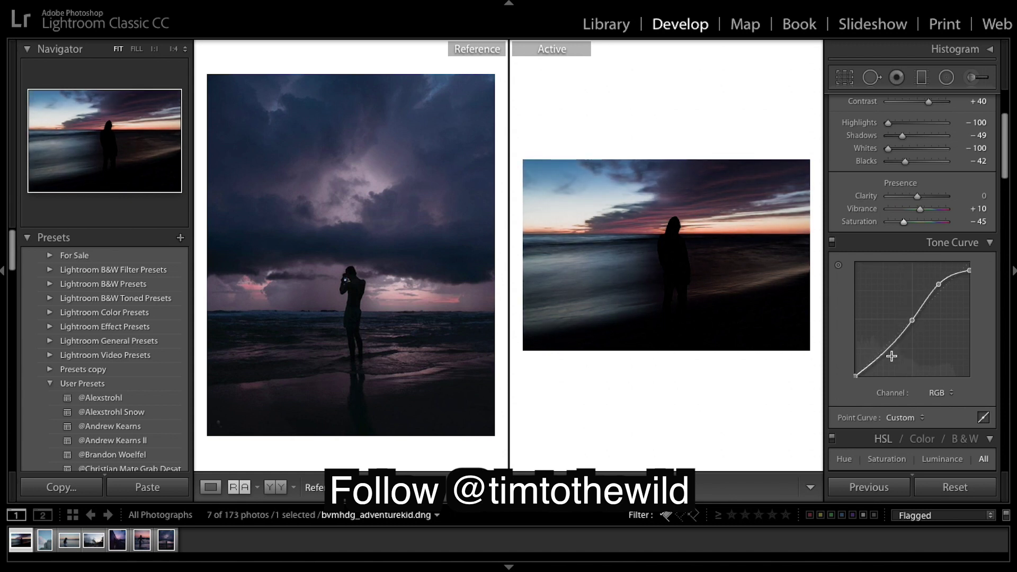
pyautogui.moveTo(855, 374); pyautogui.dragTo(851, 370)
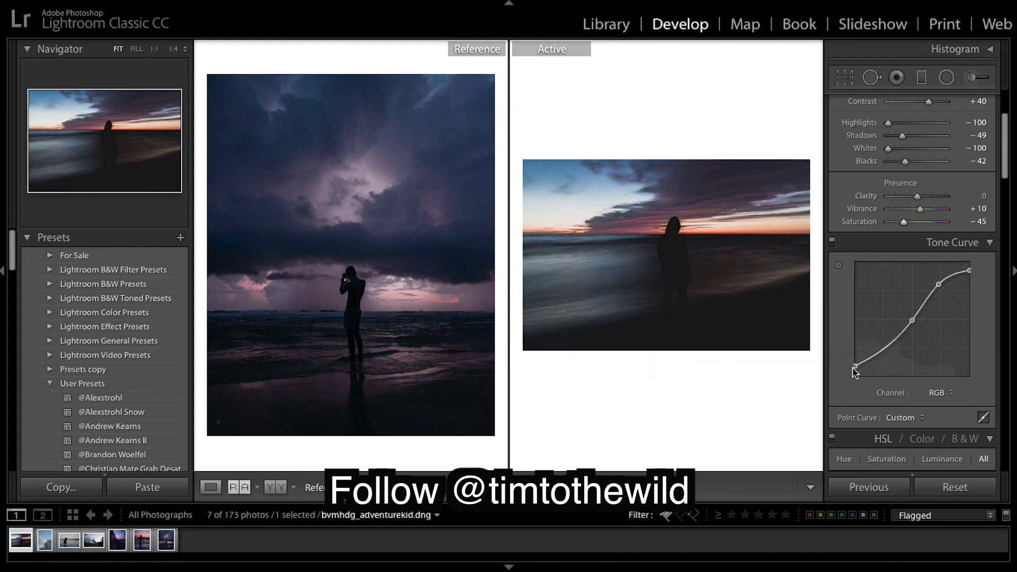
pyautogui.moveTo(853, 367); pyautogui.dragTo(882, 355)
# In HSL Saturation, set Red to -100, Orange to -64 and Yellow to -85.
pyautogui.scroll(-5, 935, 356)
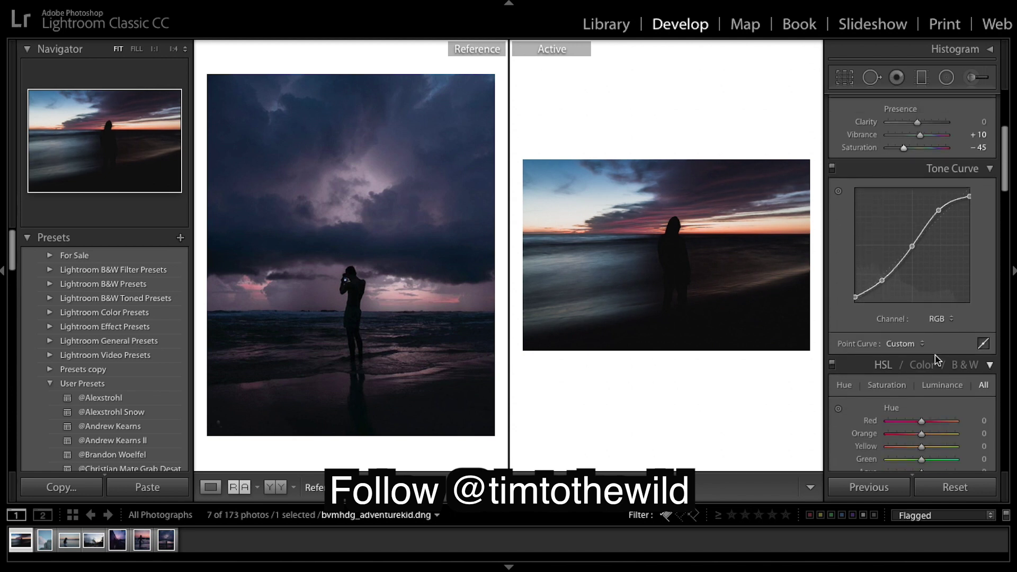
pyautogui.scroll(-4, 936, 359)
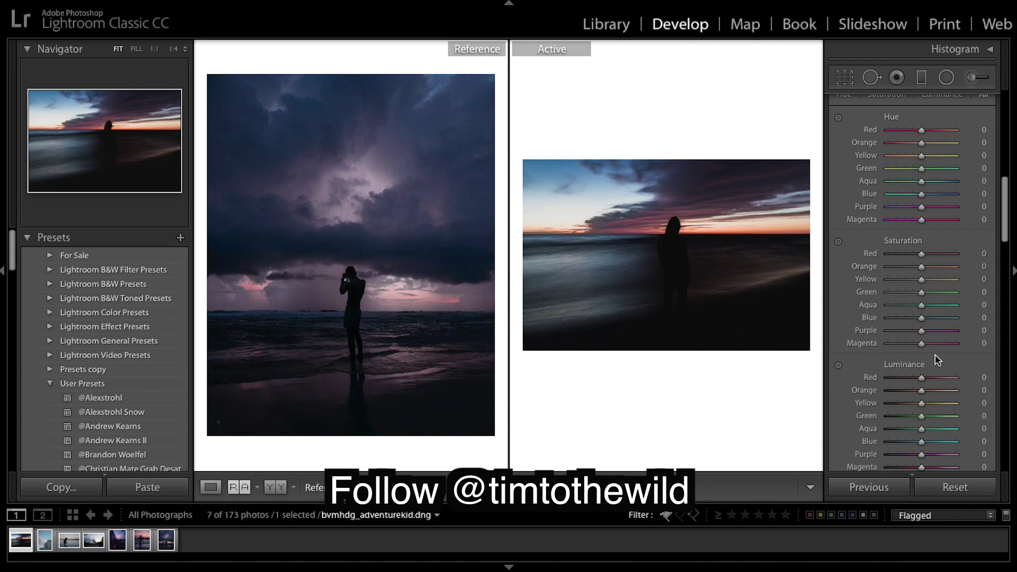
pyautogui.click(892, 255)
pyautogui.moveTo(920, 269); pyautogui.dragTo(893, 280)
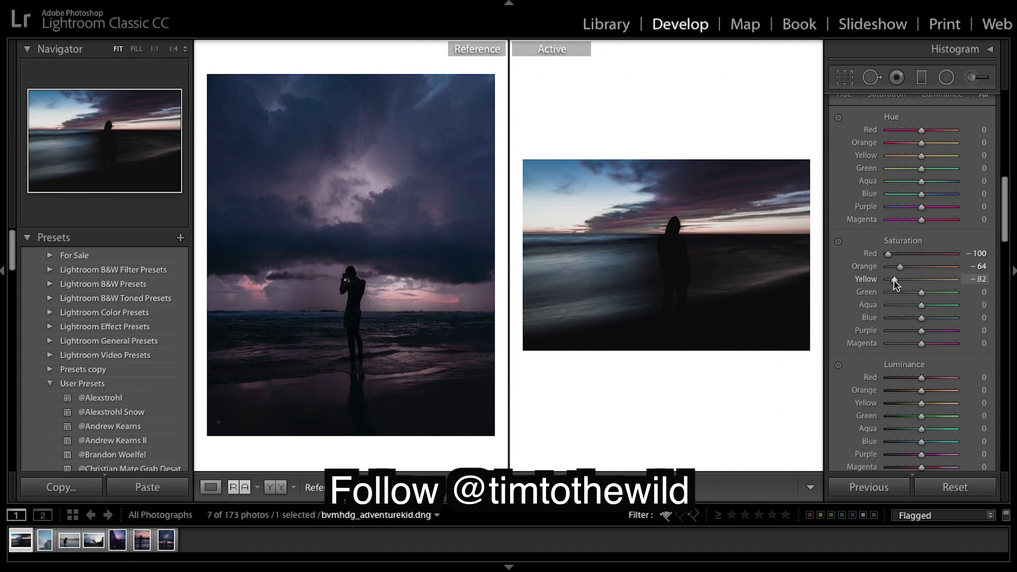
pyautogui.moveTo(893, 281); pyautogui.dragTo(892, 281)
pyautogui.scroll(-3, 940, 286)
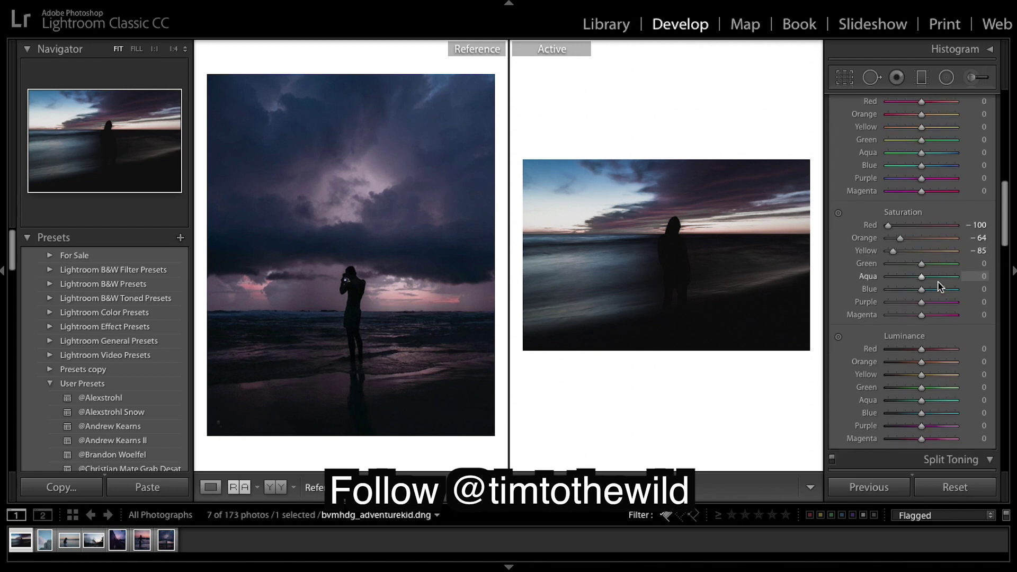
pyautogui.scroll(-10, 938, 282)
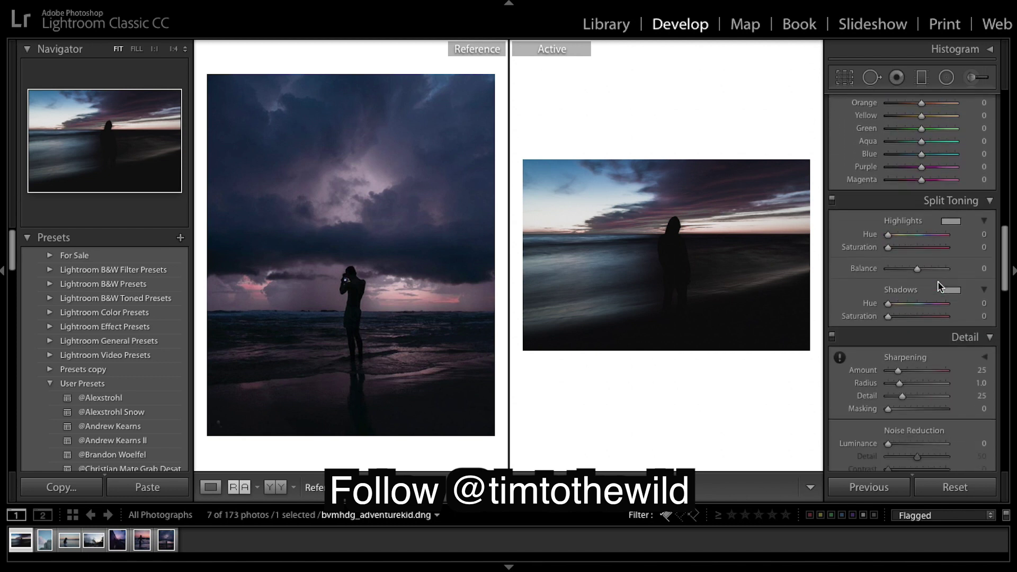
pyautogui.scroll(15, 938, 286)
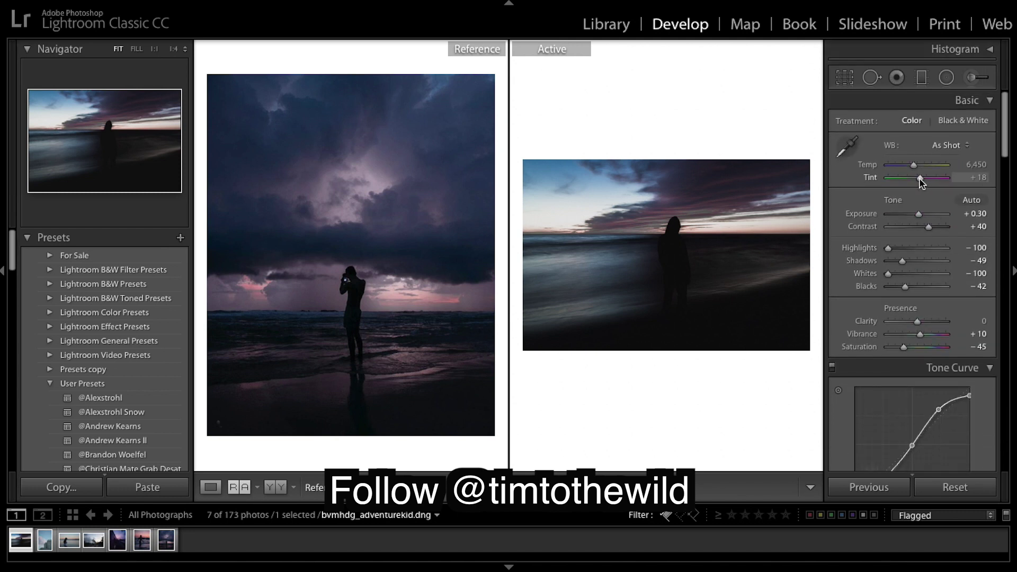
# Push the tint toward magenta, then reset temperature and white balance to As Shot.
pyautogui.moveTo(921, 180)
pyautogui.mouseDown()
pyautogui.moveTo(932, 183)
pyautogui.moveTo(915, 166)
pyautogui.moveTo(910, 173)
pyautogui.mouseUp()
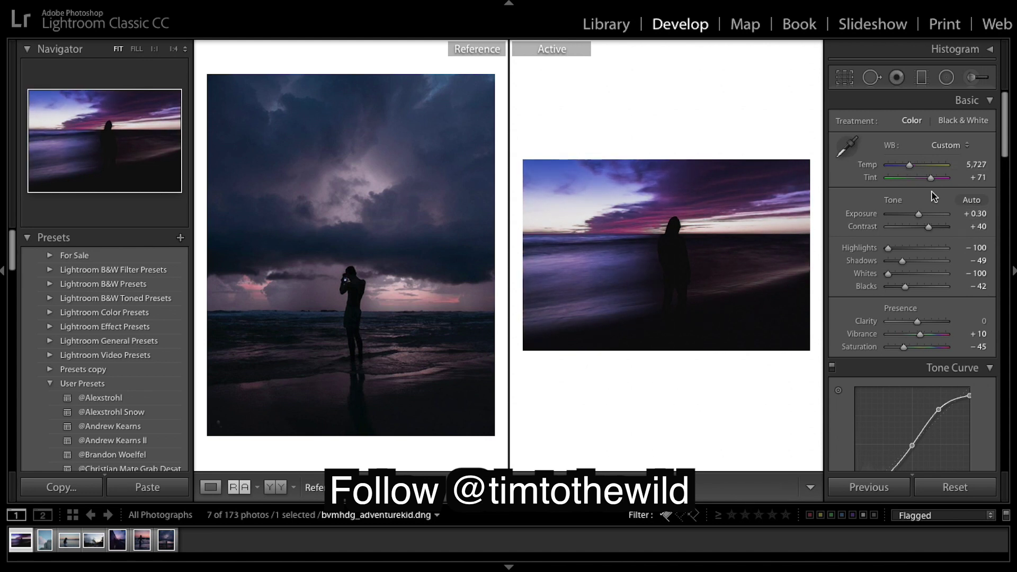
pyautogui.doubleClick(872, 169)
pyautogui.doubleClick(892, 145)
# Split-tone the highlights pink with hue 360 and saturation 26.
pyautogui.scroll(-5, 953, 209)
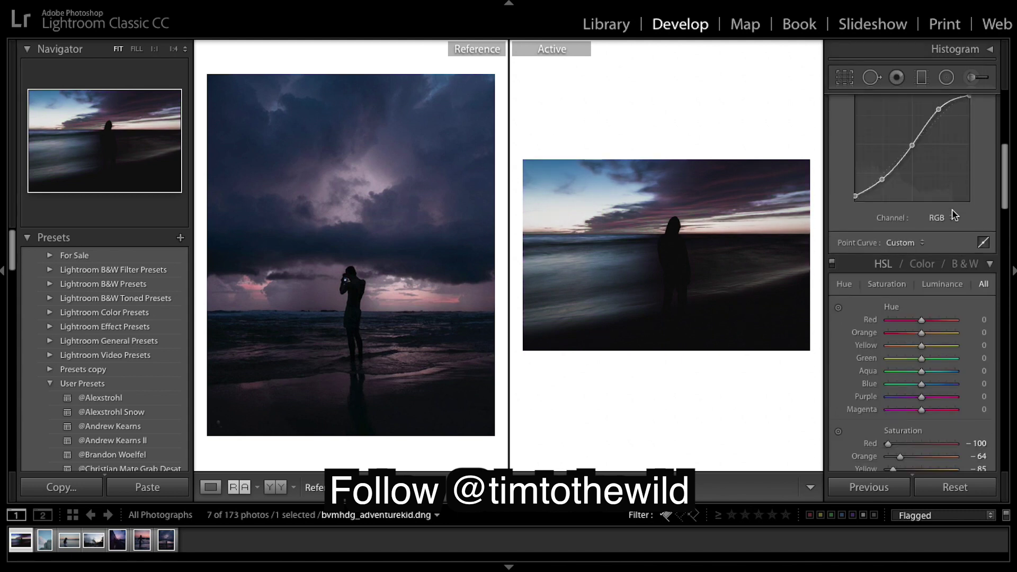
pyautogui.scroll(-8, 952, 212)
pyautogui.scroll(-3, 953, 215)
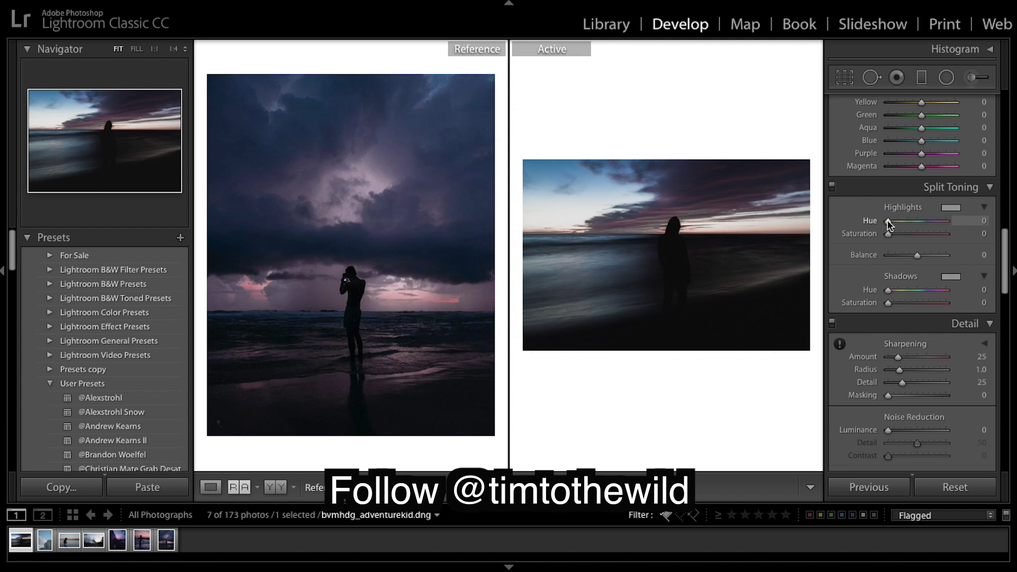
pyautogui.moveTo(888, 222); pyautogui.dragTo(981, 229)
pyautogui.moveTo(889, 235); pyautogui.dragTo(892, 234)
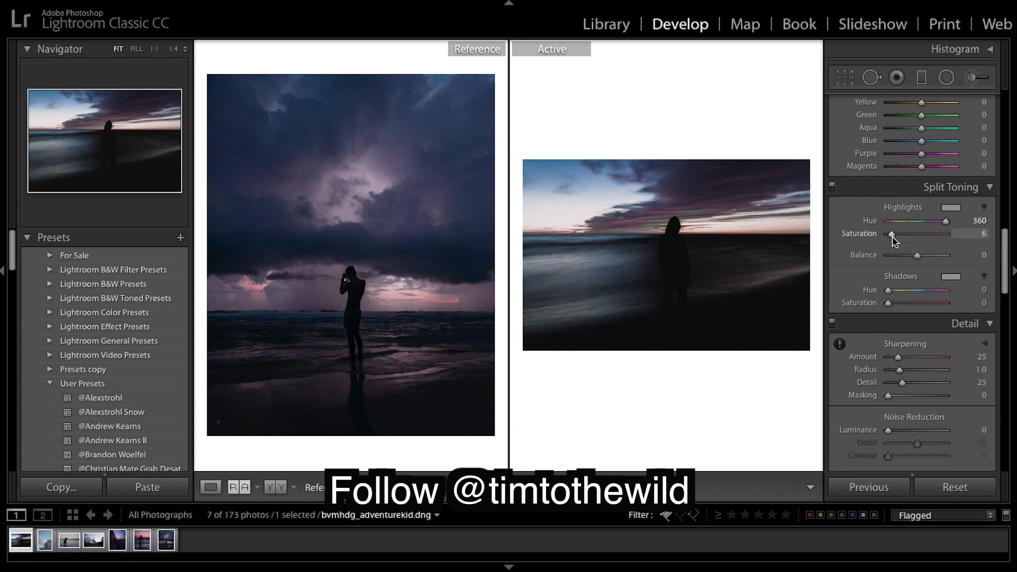
pyautogui.moveTo(893, 237); pyautogui.dragTo(906, 241)
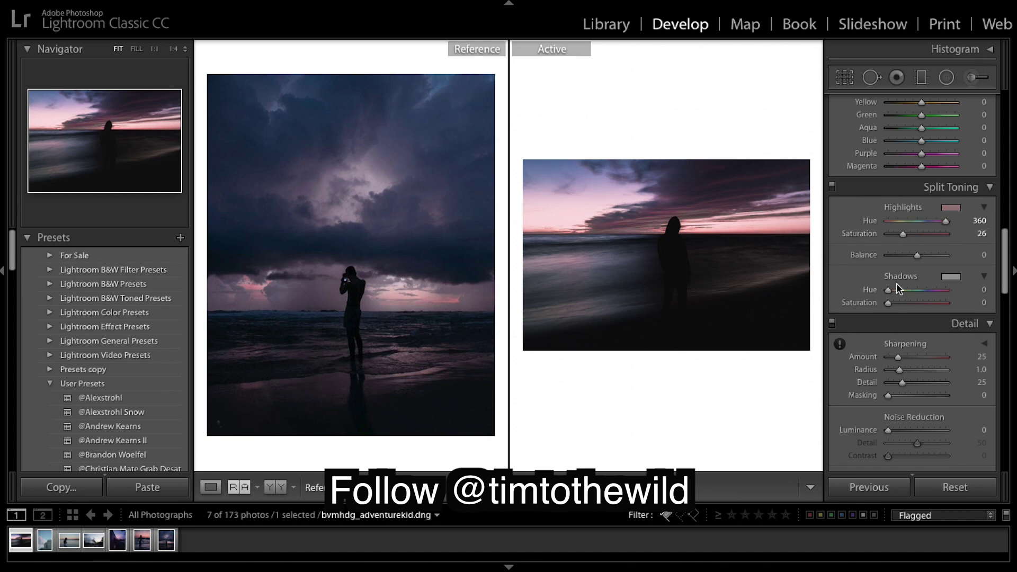
# Tint the split-tone shadows blue with hue 229 and saturation 16.
pyautogui.moveTo(889, 290); pyautogui.dragTo(902, 311)
pyautogui.scroll(-2, 923, 330)
pyautogui.scroll(-3, 923, 330)
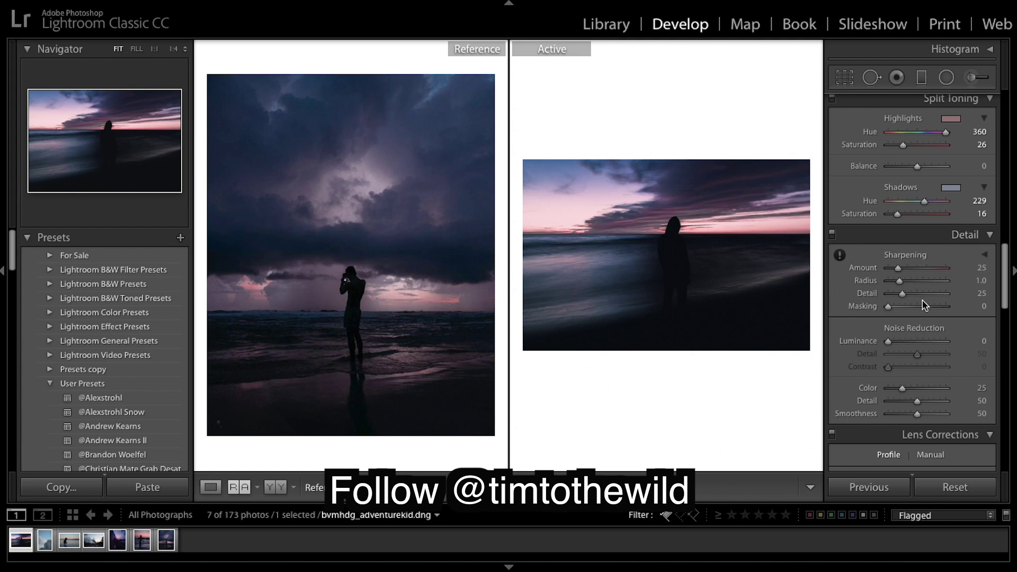
# Toggle Enable Profile Corrections off and back on to compare.
pyautogui.scroll(-5, 925, 305)
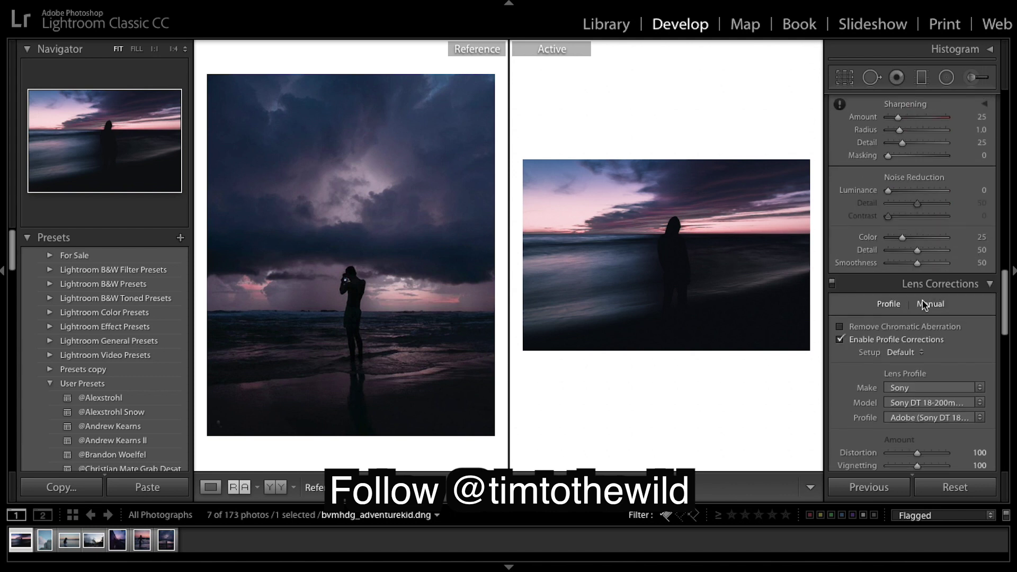
pyautogui.scroll(-4, 924, 305)
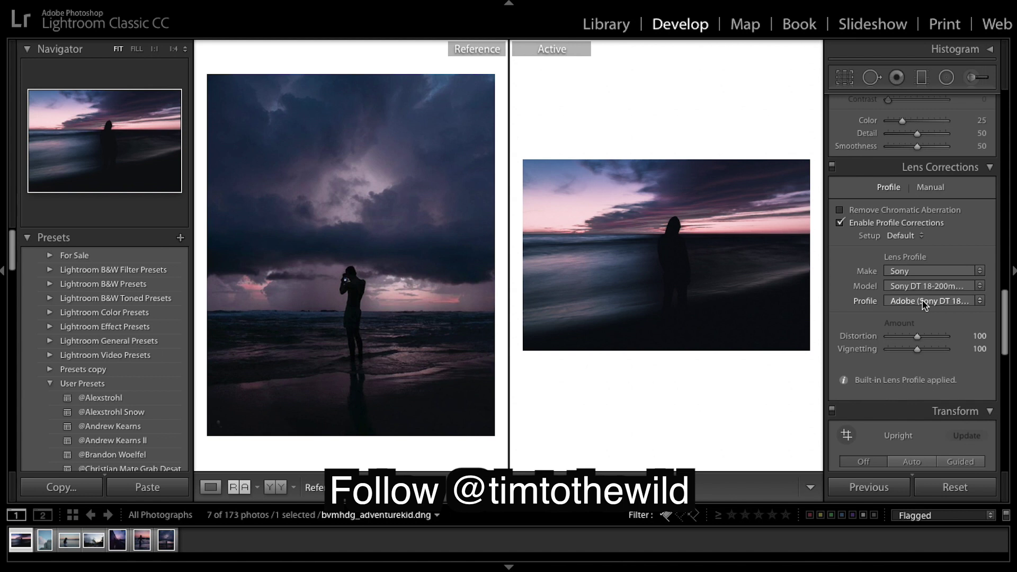
pyautogui.click(840, 223)
pyautogui.scroll(-3, 843, 212)
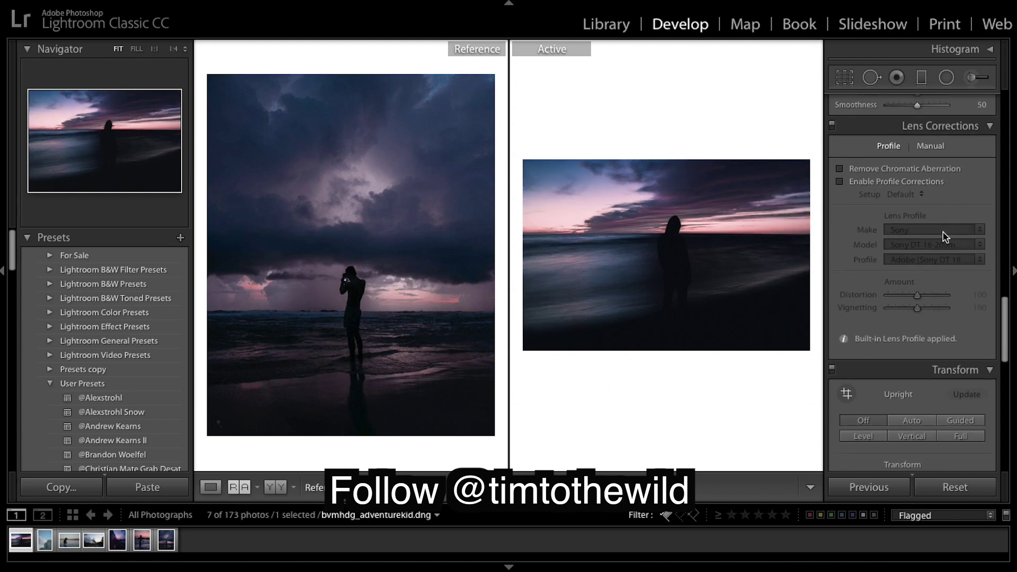
pyautogui.click(839, 148)
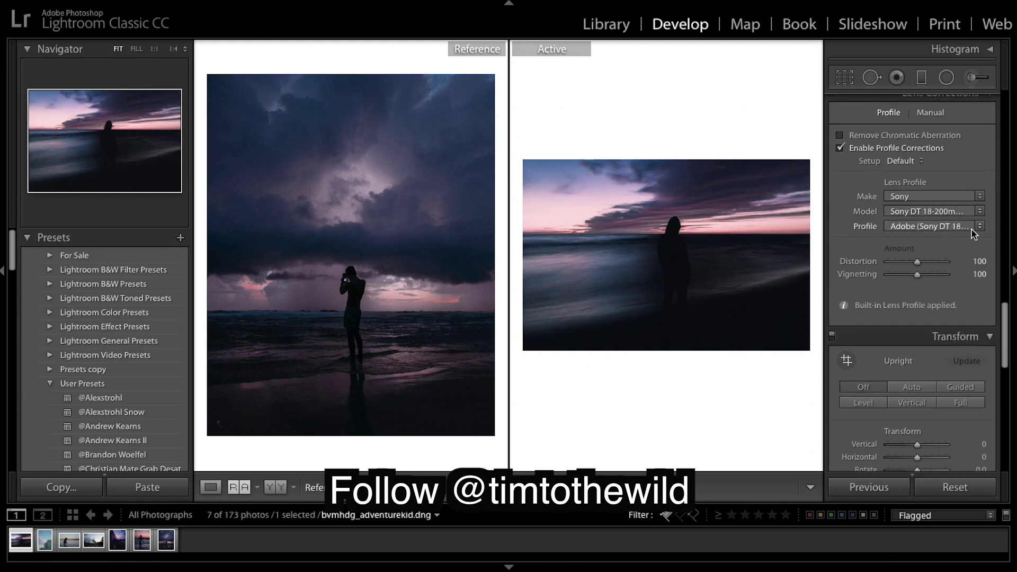
# In Effects, set Grain Amount 35 and Size 47, and Dehaze to +10.
pyautogui.scroll(-6, 969, 227)
pyautogui.scroll(-4, 974, 233)
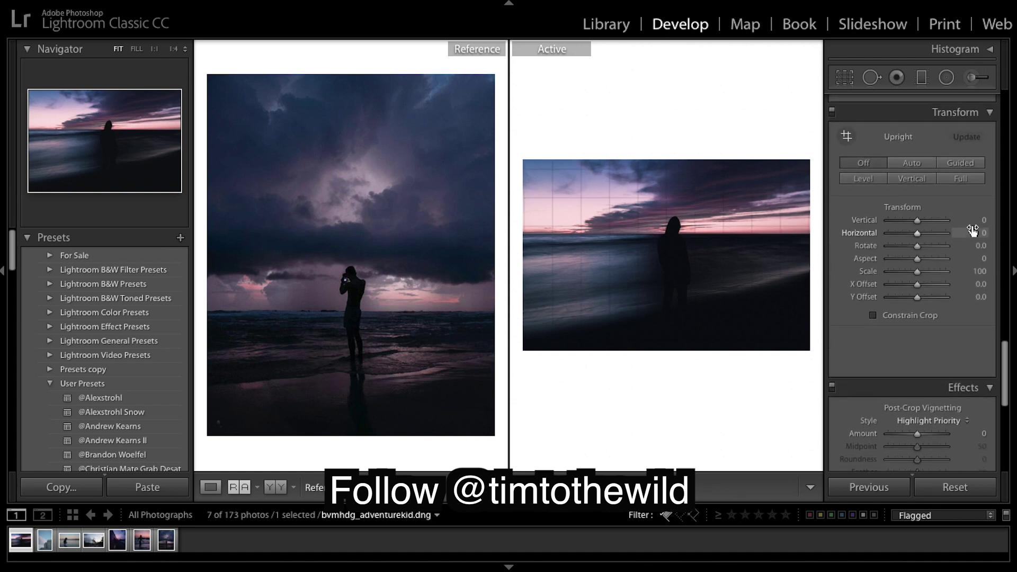
pyautogui.scroll(-10, 973, 231)
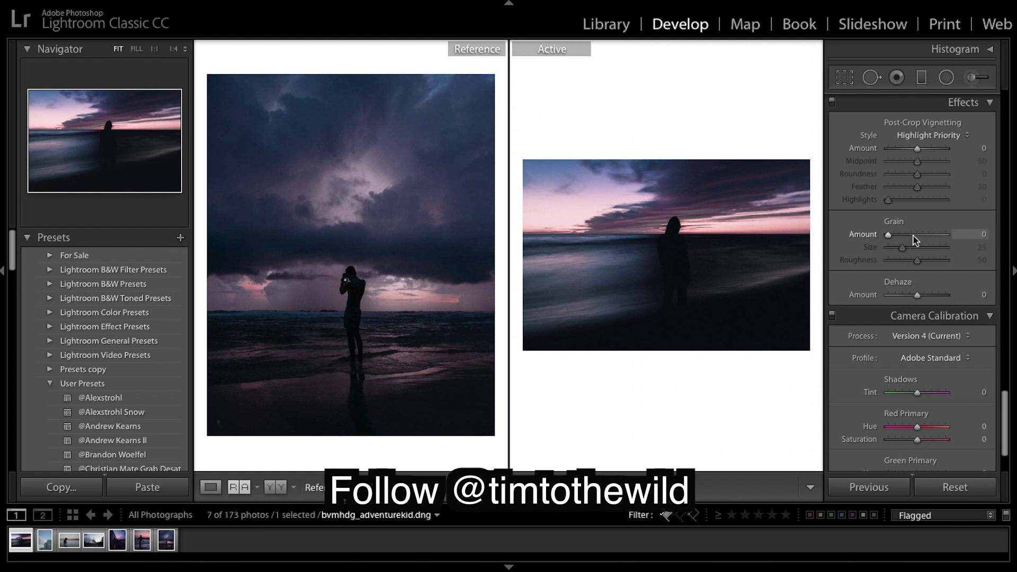
pyautogui.moveTo(900, 237); pyautogui.dragTo(909, 239)
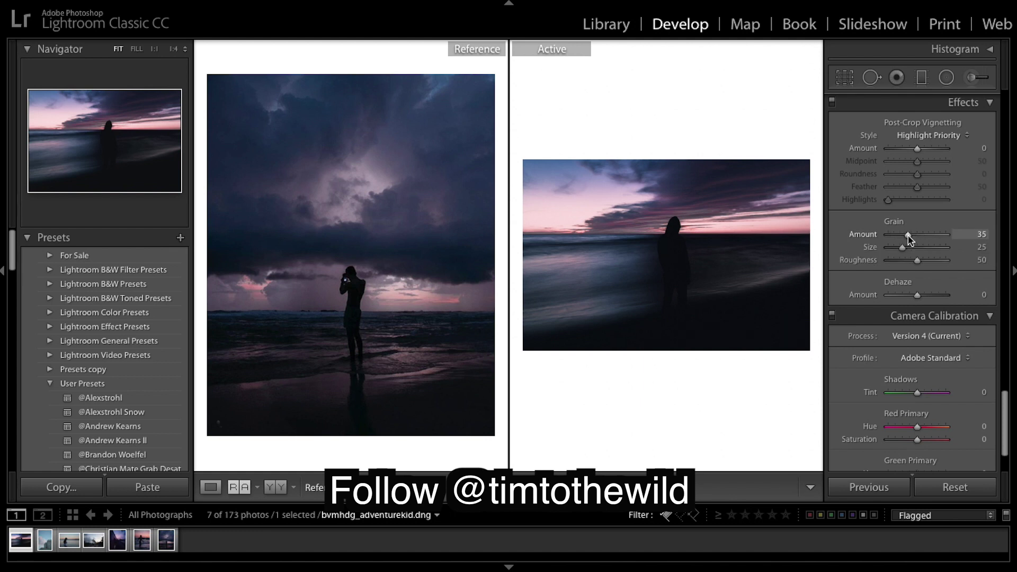
pyautogui.moveTo(909, 247); pyautogui.dragTo(916, 247)
pyautogui.moveTo(920, 300); pyautogui.dragTo(923, 301)
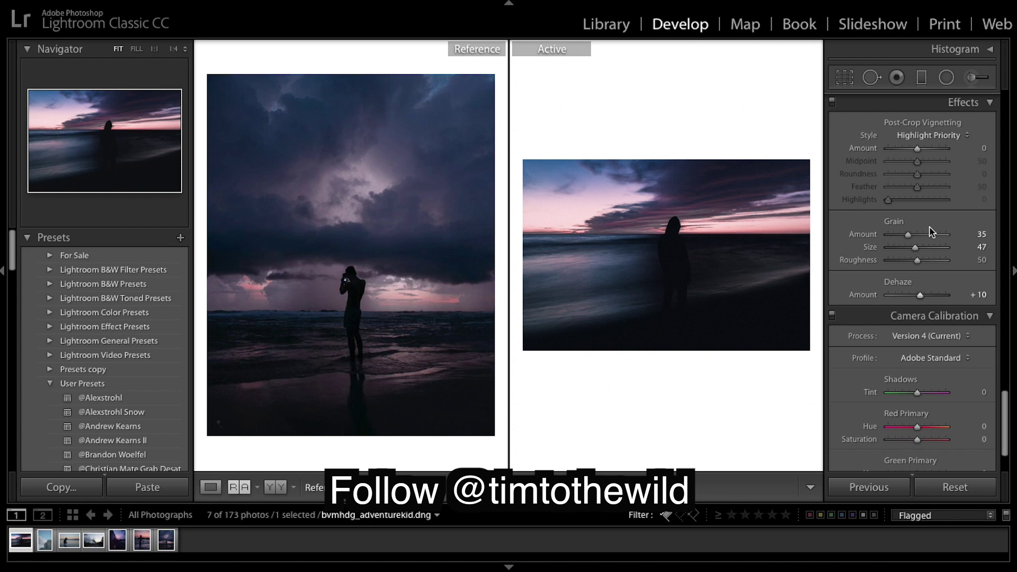
pyautogui.scroll(15, 933, 275)
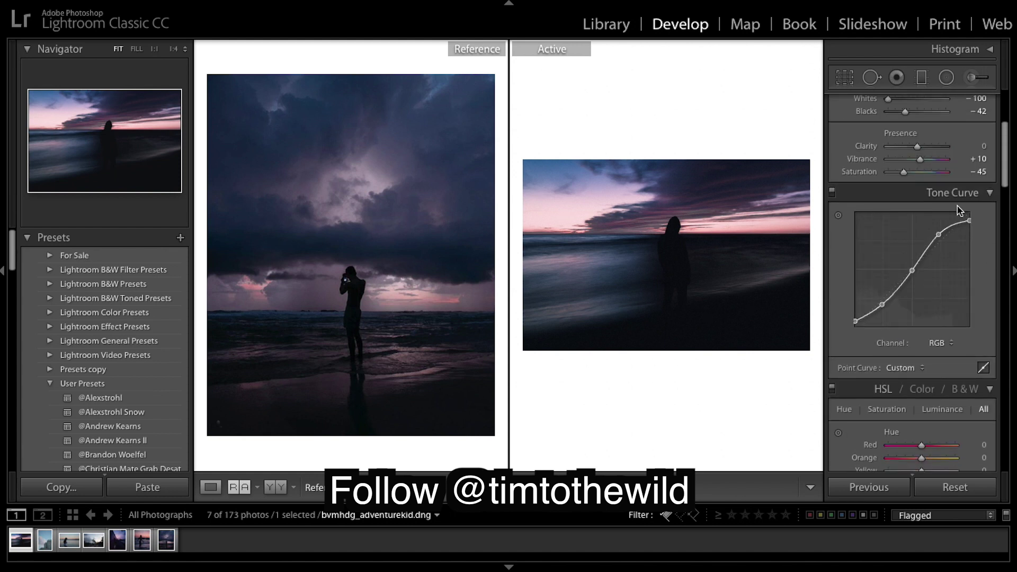
# Draw a radial filter ellipse on the shore below the figure, widened and rotated along the shoreline.
pyautogui.scroll(5, 959, 212)
pyautogui.click(975, 79)
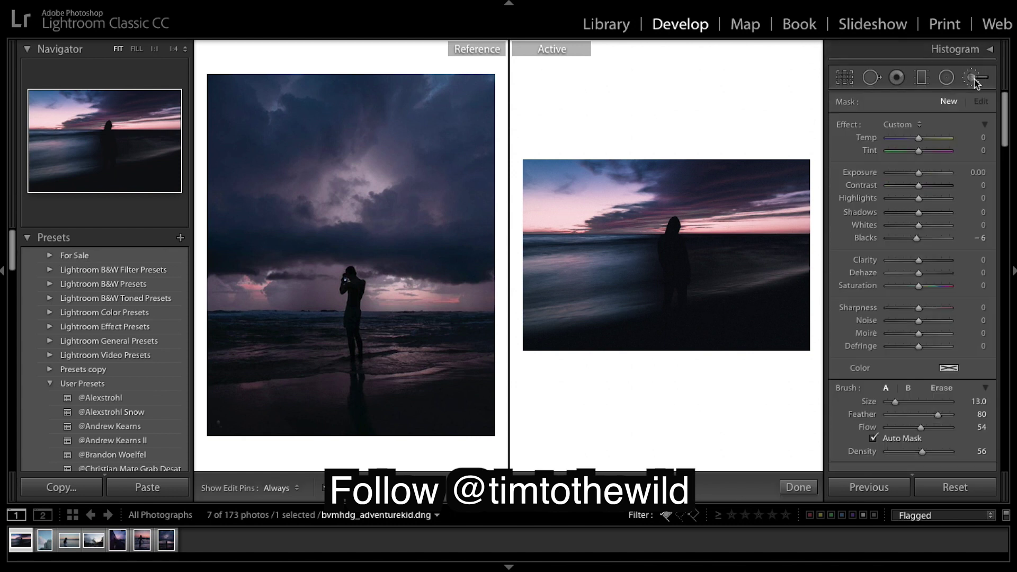
pyautogui.click(947, 77)
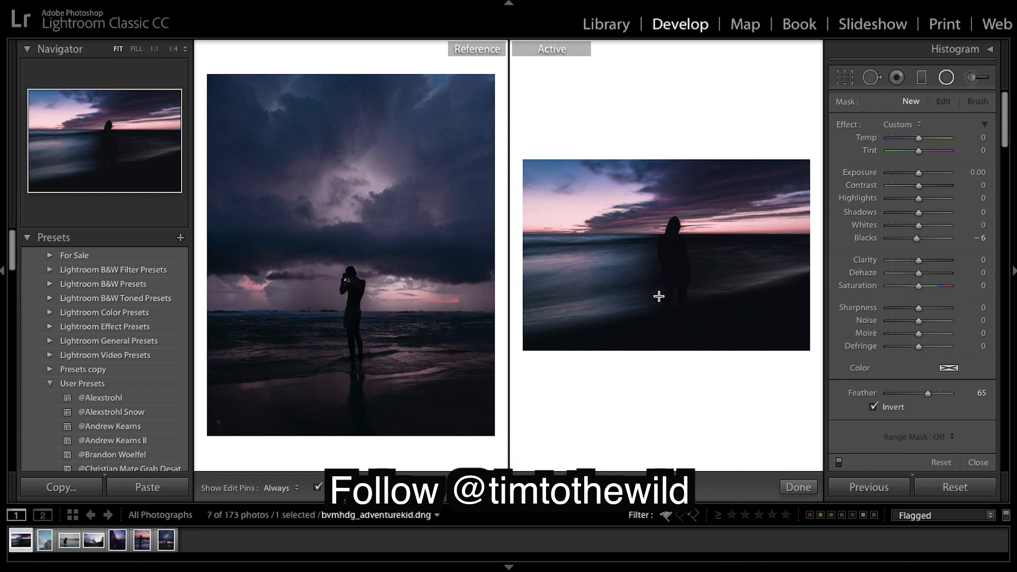
pyautogui.moveTo(652, 297); pyautogui.dragTo(693, 267)
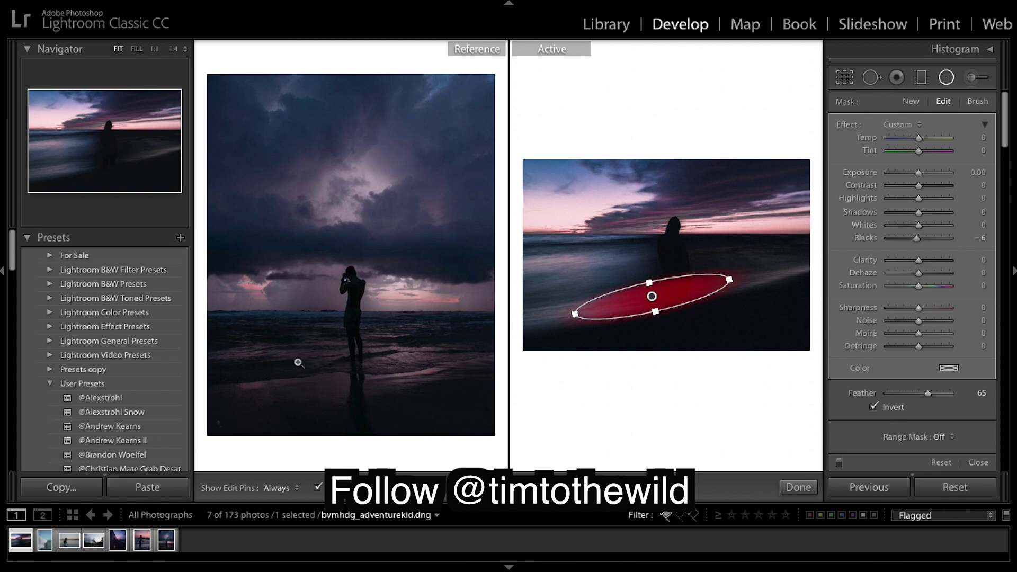
pyautogui.moveTo(652, 296); pyautogui.dragTo(680, 292)
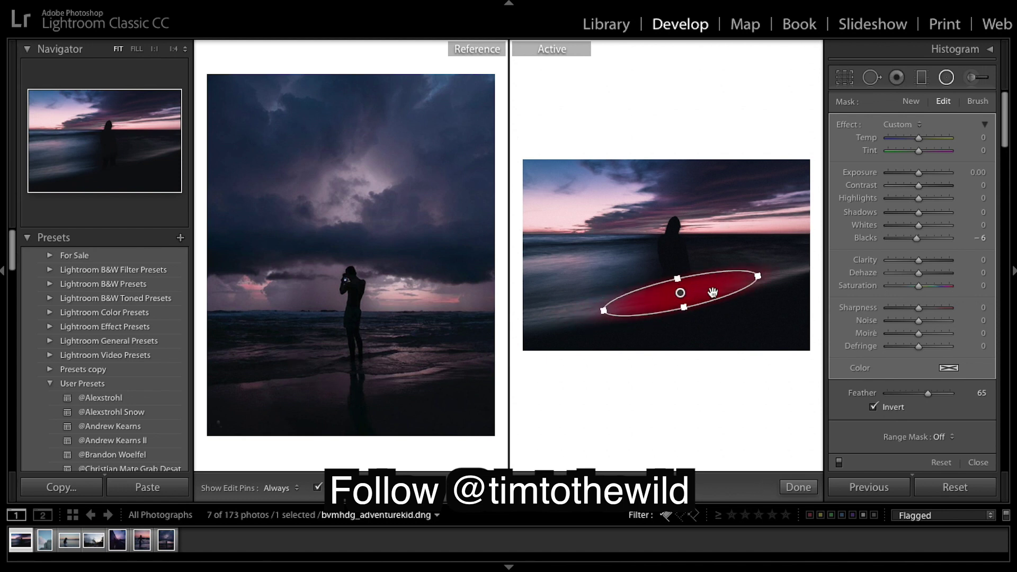
pyautogui.click(317, 487)
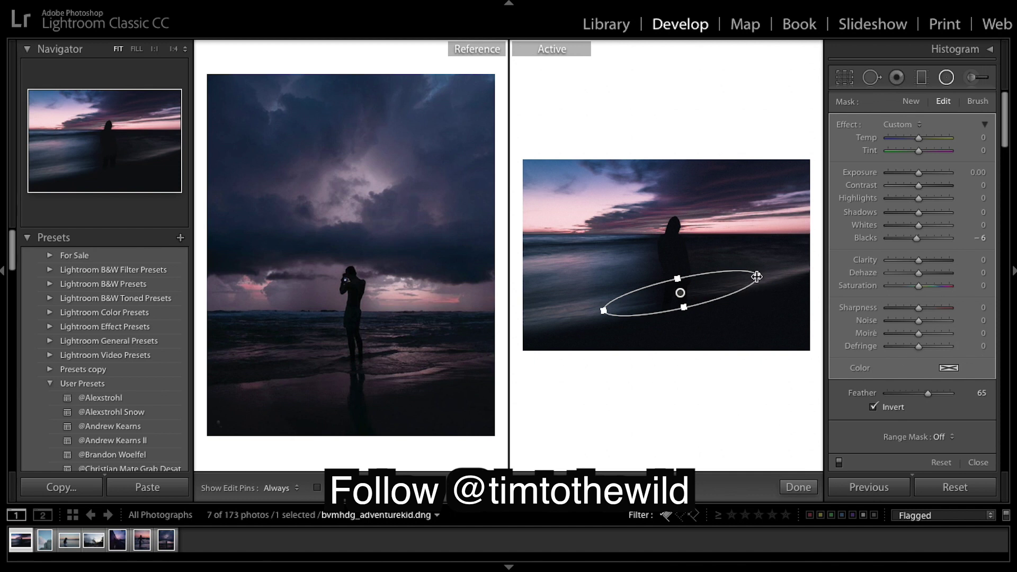
pyautogui.moveTo(758, 276); pyautogui.dragTo(777, 272)
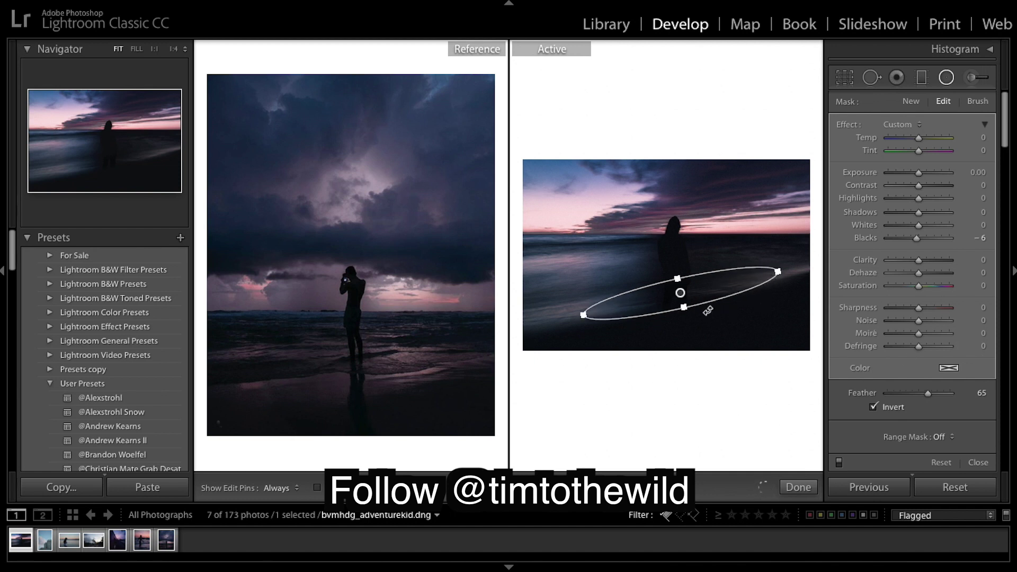
pyautogui.moveTo(682, 311); pyautogui.dragTo(685, 312)
pyautogui.moveTo(724, 261); pyautogui.dragTo(728, 265)
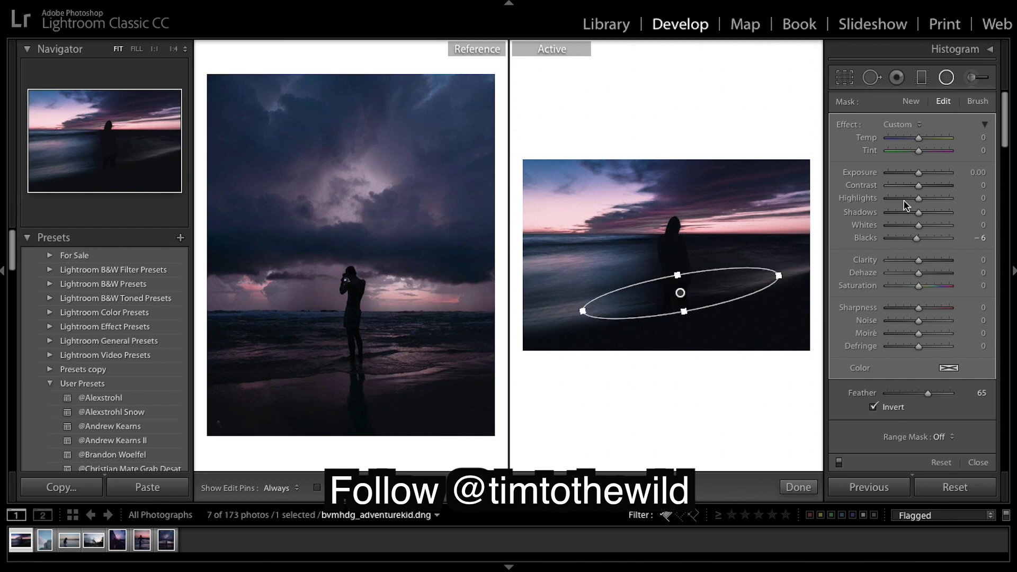
# Give the ellipse Exposure 1.75, Contrast 35 and raised Whites.
pyautogui.moveTo(920, 177); pyautogui.dragTo(935, 178)
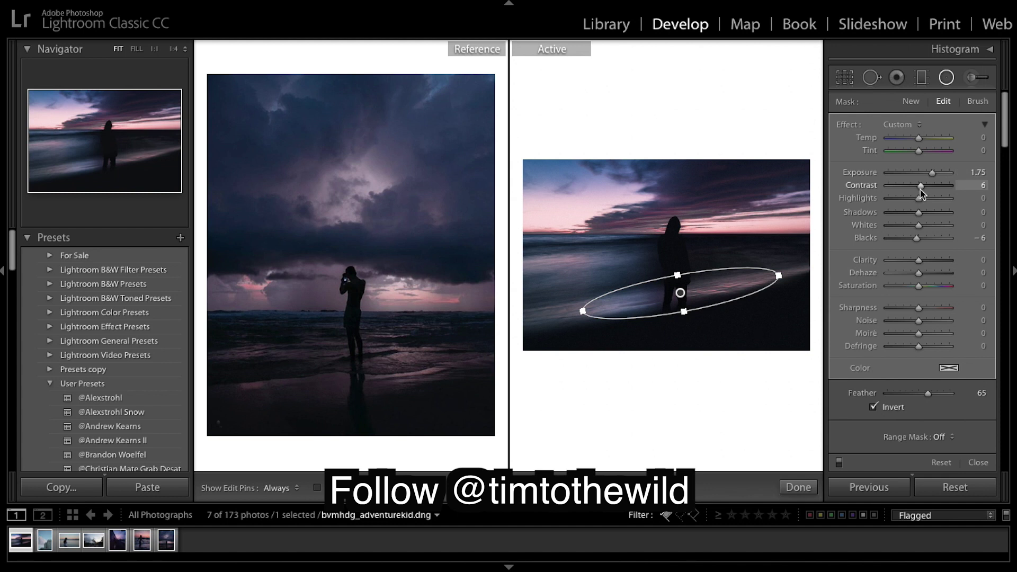
pyautogui.moveTo(919, 189); pyautogui.dragTo(926, 188)
pyautogui.moveTo(927, 186); pyautogui.dragTo(929, 186)
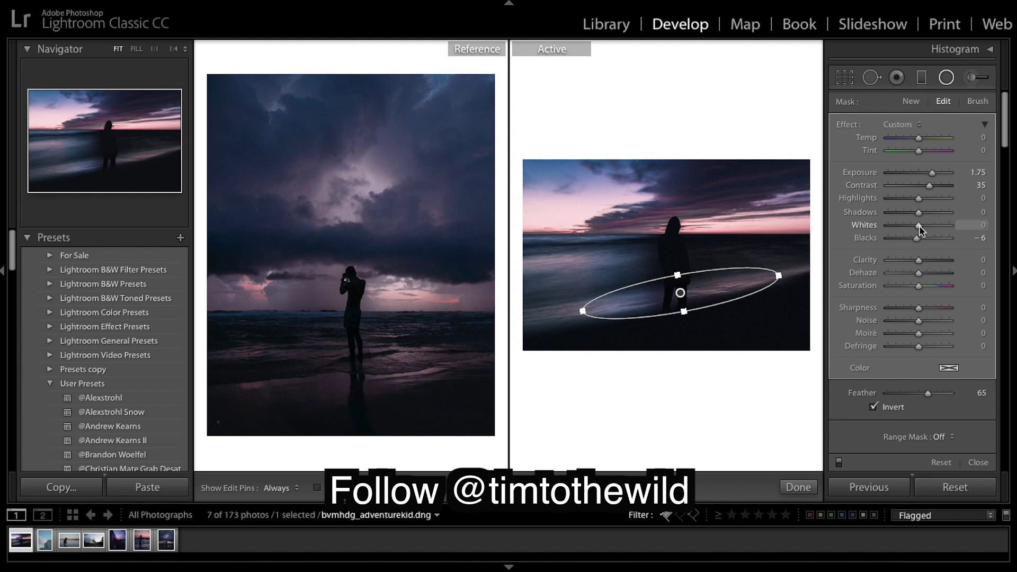
pyautogui.moveTo(919, 228); pyautogui.dragTo(928, 229)
pyautogui.moveTo(933, 229); pyautogui.dragTo(931, 230)
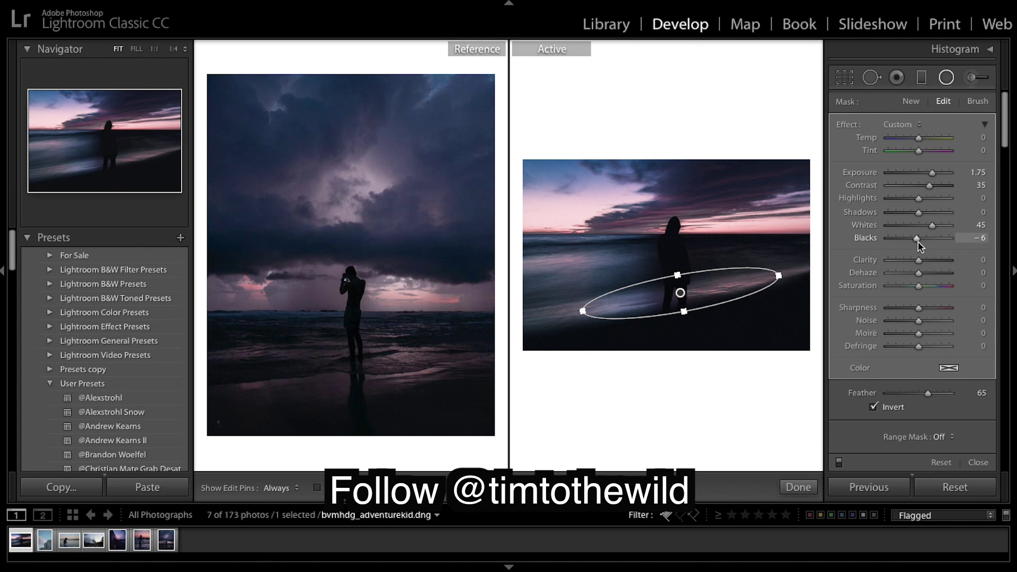
# Set the radial filter's Feather to 100 and finish it.
pyautogui.scroll(-5, 940, 244)
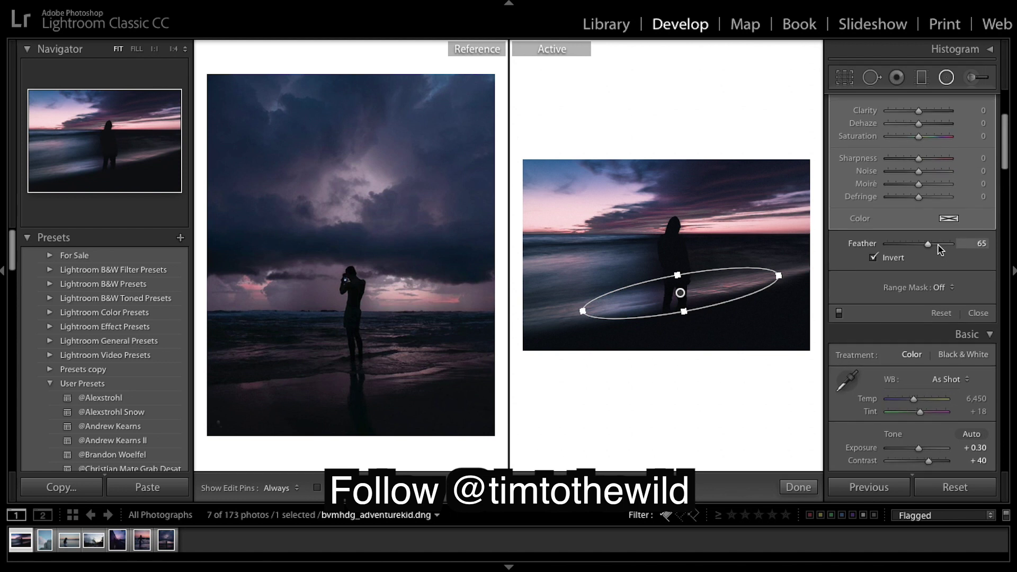
pyautogui.moveTo(938, 249); pyautogui.dragTo(981, 246)
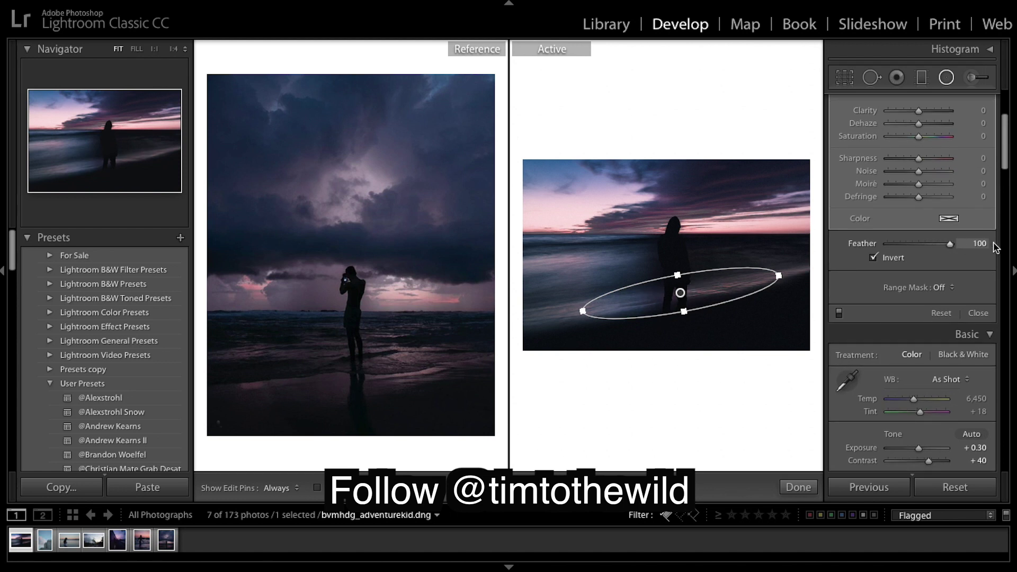
pyautogui.click(809, 489)
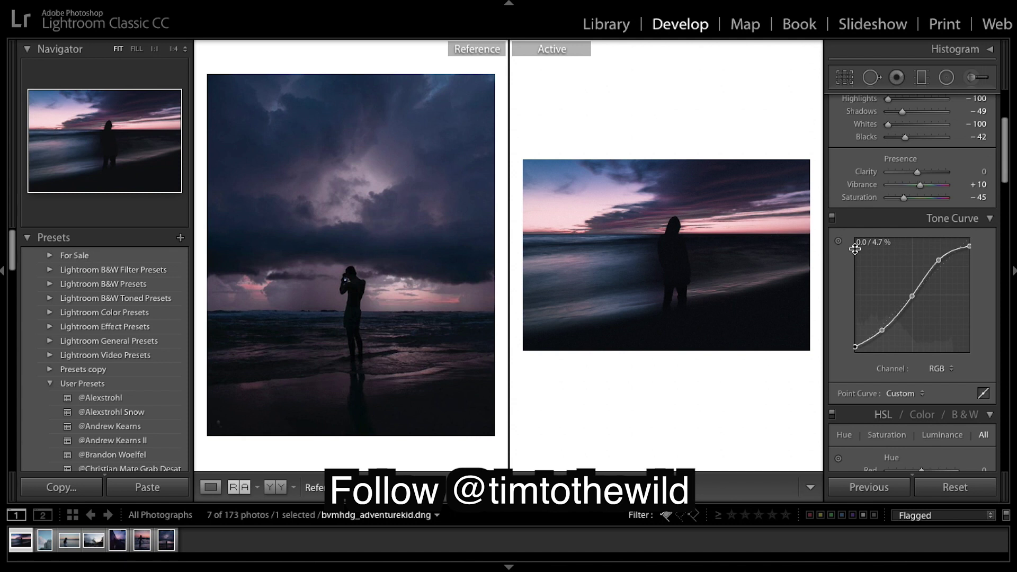
pyautogui.scroll(3, 975, 106)
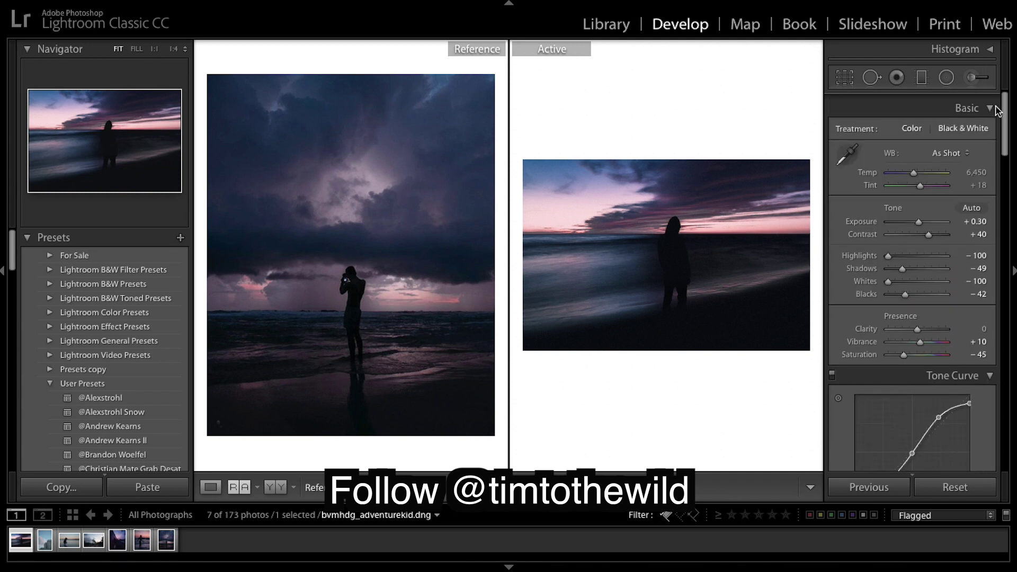
# Start an adjustment brush, zoom in on the figure with pins hidden, and paint over it.
pyautogui.click(974, 77)
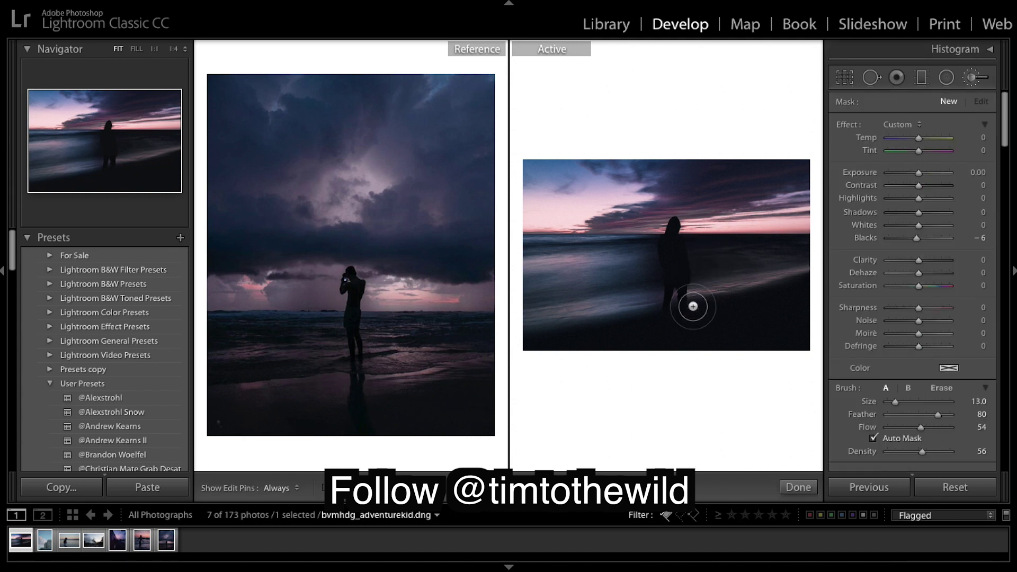
pyautogui.scroll(-6, 693, 307)
pyautogui.scroll(1, 693, 306)
pyautogui.hotkey('ctrl', '-')
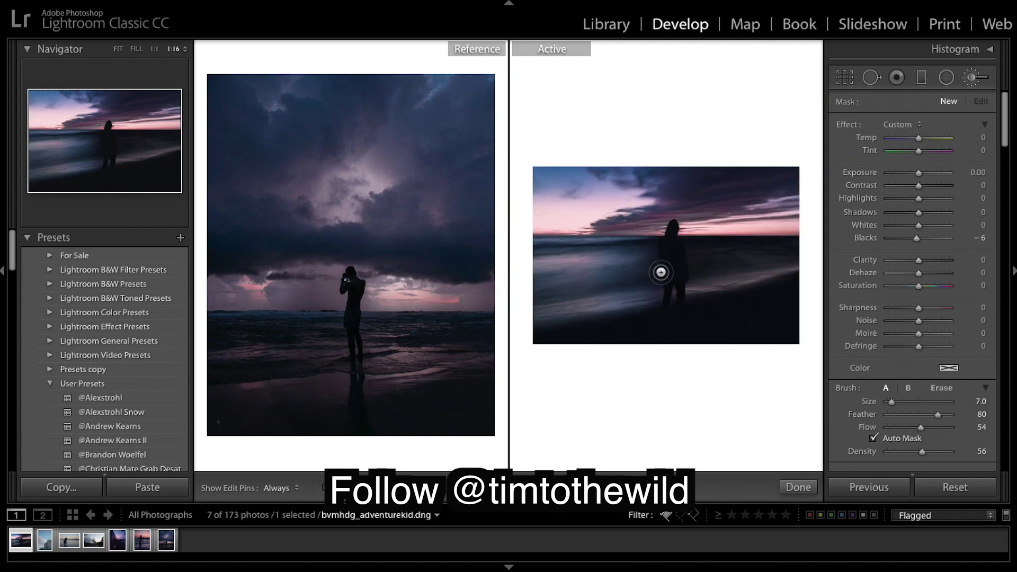
pyautogui.hotkey('ctrl', '=')
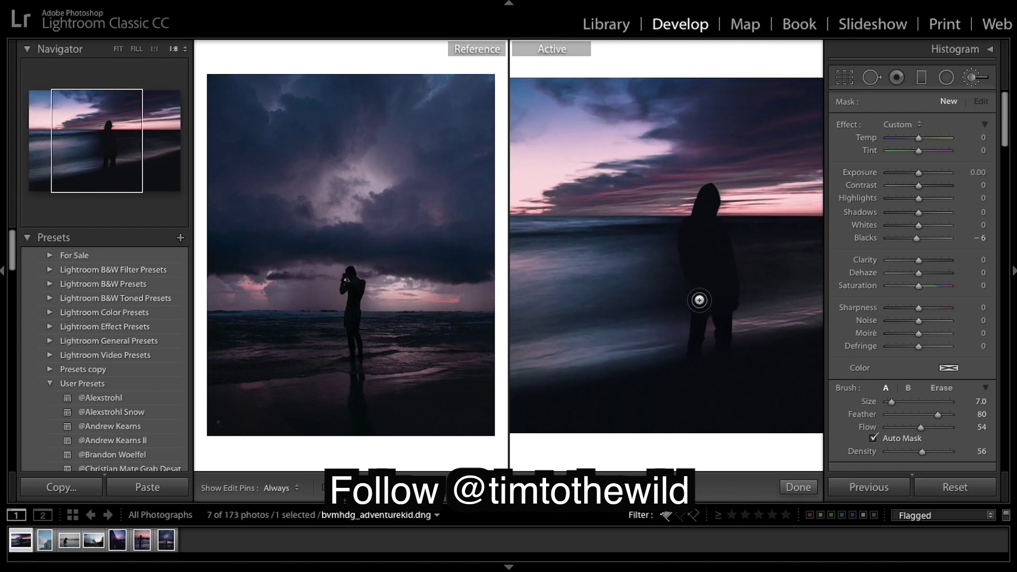
pyautogui.press('h')
pyautogui.click(689, 304)
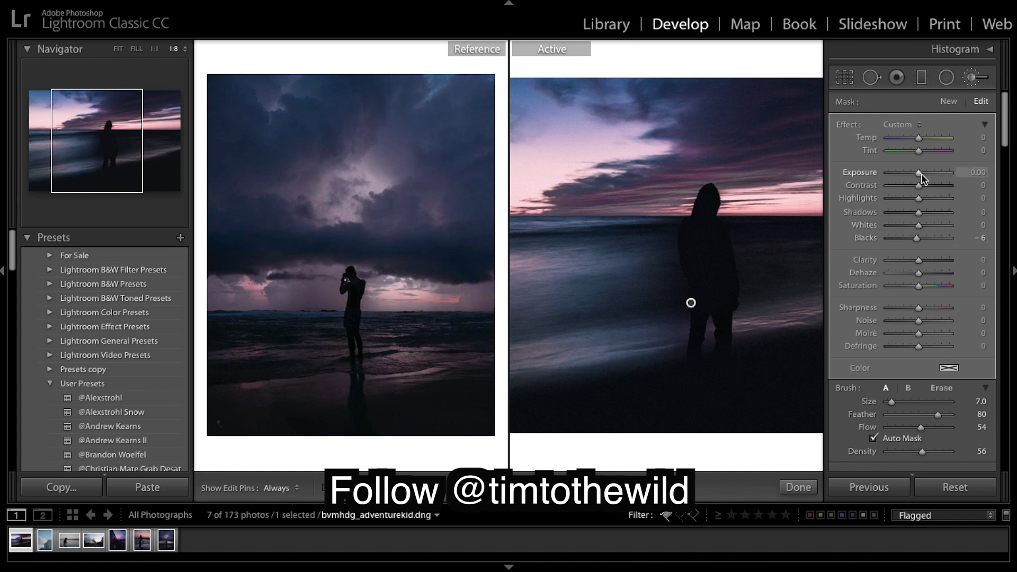
# Give the brushed figure Contrast 50 and Shadows 100, then finish and fit the photo.
pyautogui.moveTo(935, 189); pyautogui.dragTo(933, 192)
pyautogui.scroll(-1, 949, 212)
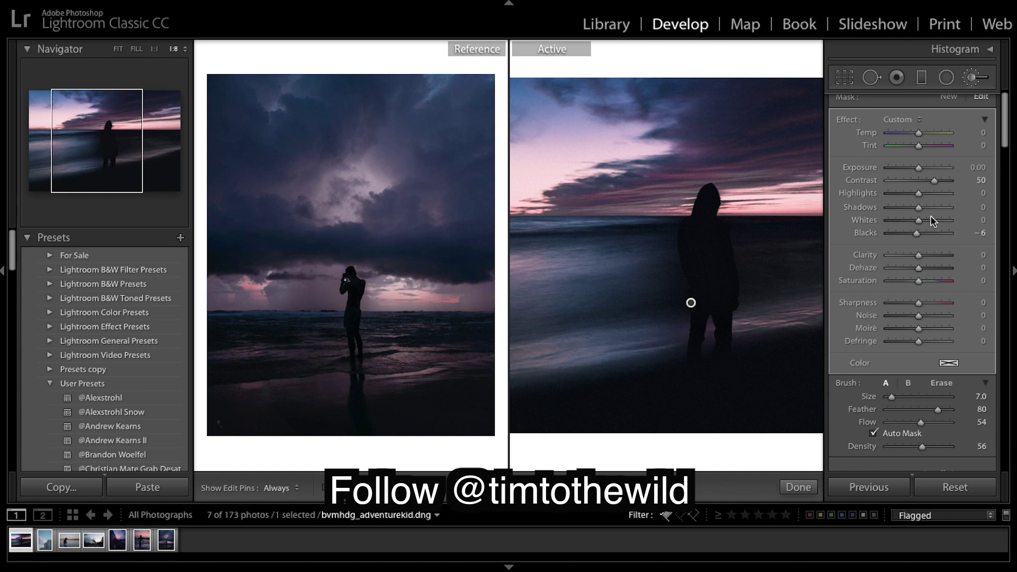
pyautogui.moveTo(949, 211); pyautogui.dragTo(977, 212)
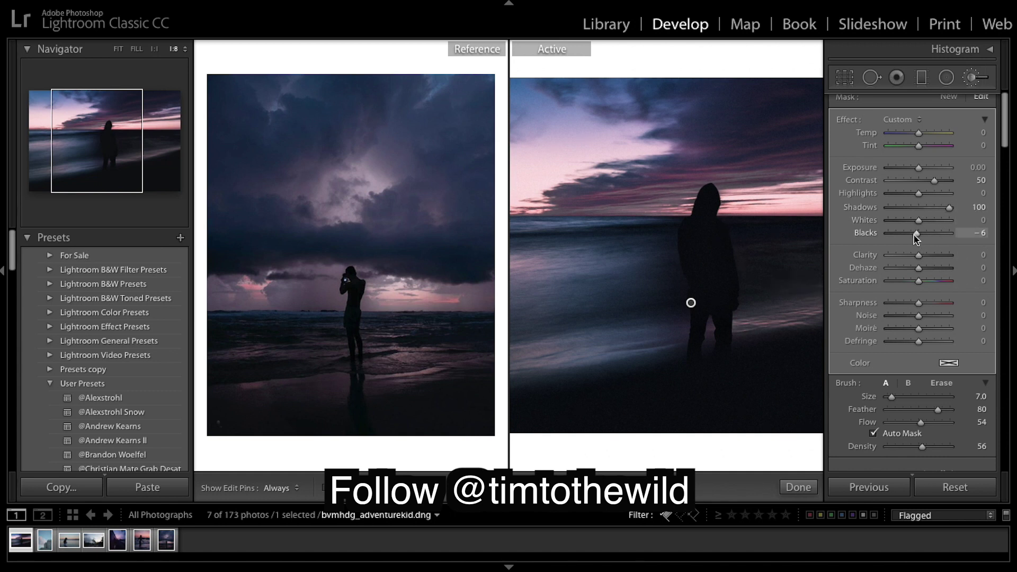
pyautogui.scroll(-2, 916, 239)
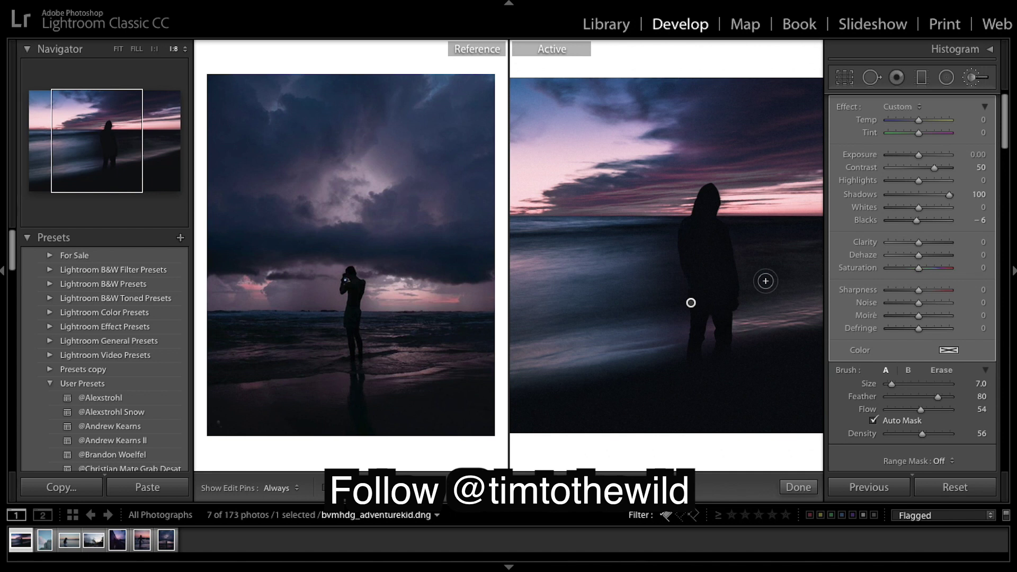
pyautogui.click(798, 487)
pyautogui.click(741, 297)
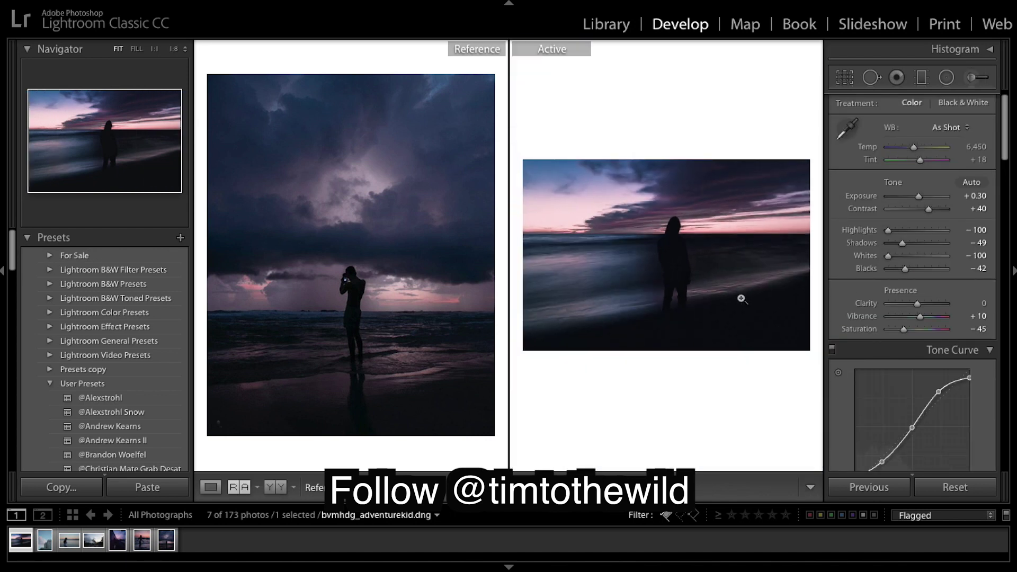
# Zoom in on the hooded figure and reselect its brush adjustment, toggling pin visibility.
pyautogui.click(710, 243)
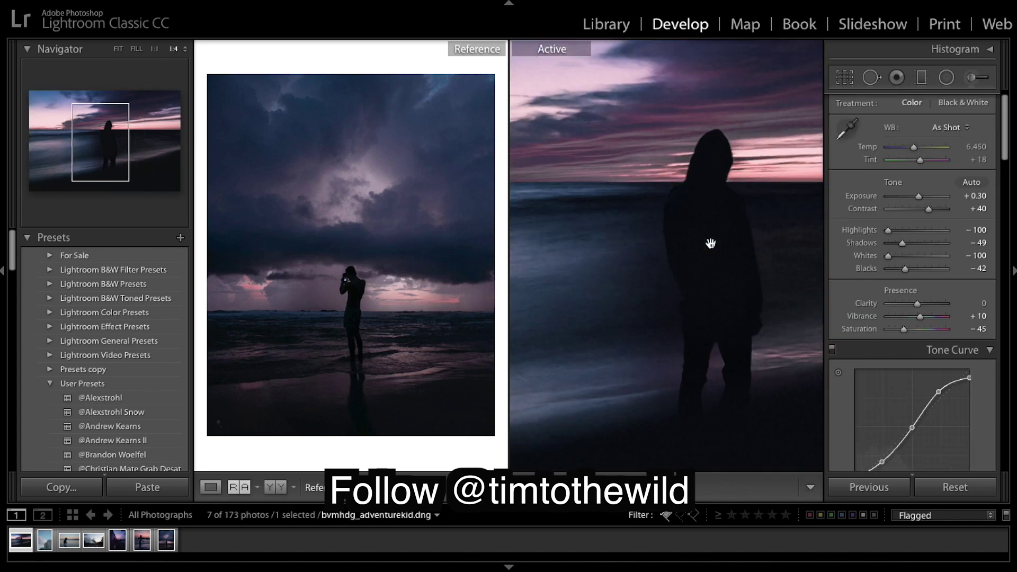
pyautogui.press('k')
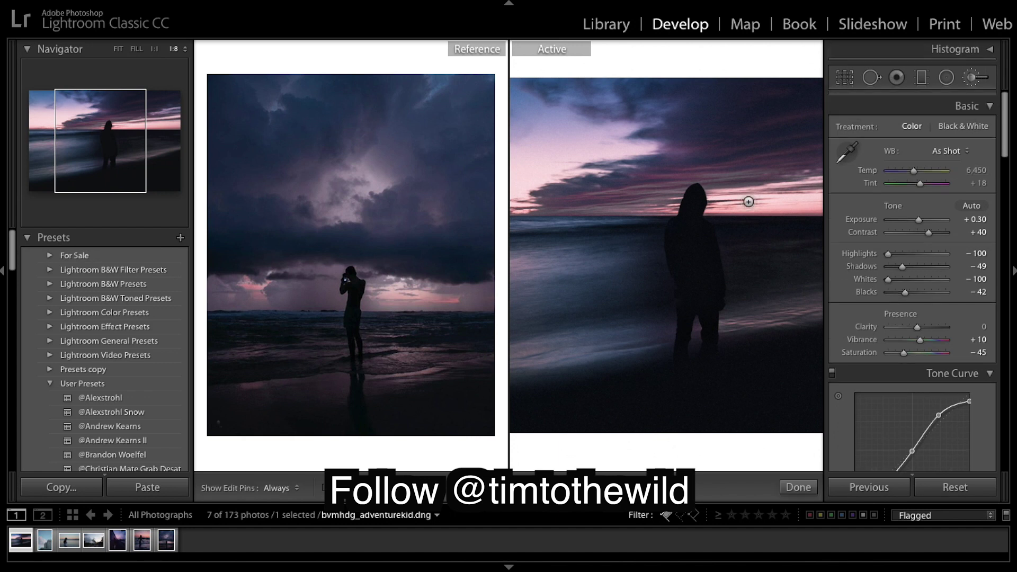
pyautogui.press('h')
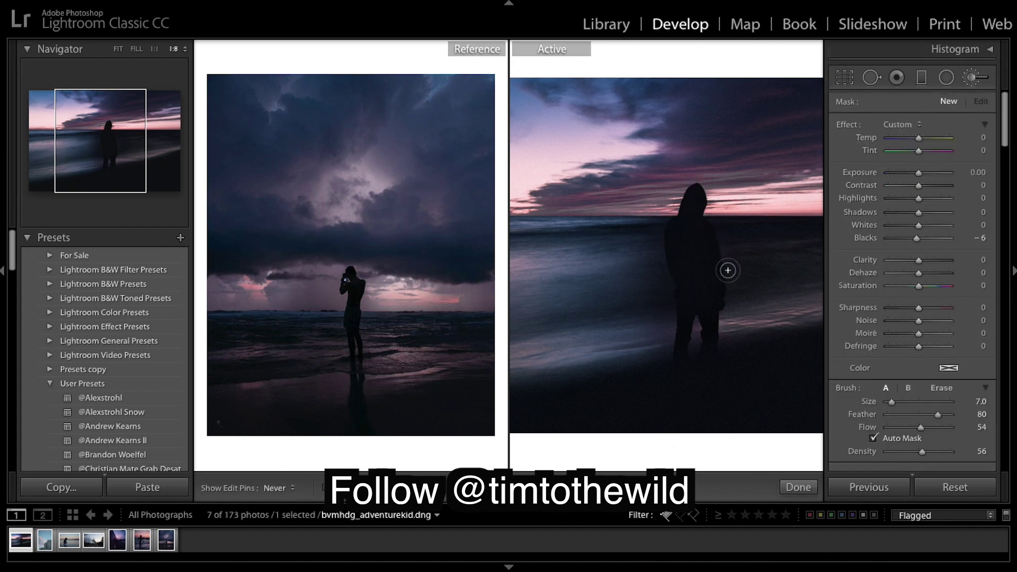
pyautogui.press('h')
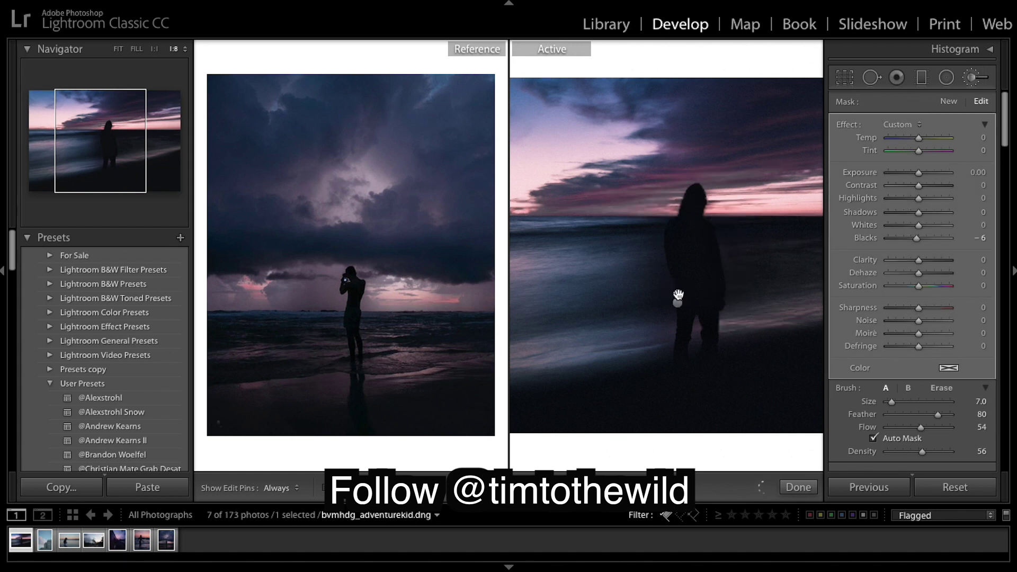
pyautogui.press('h')
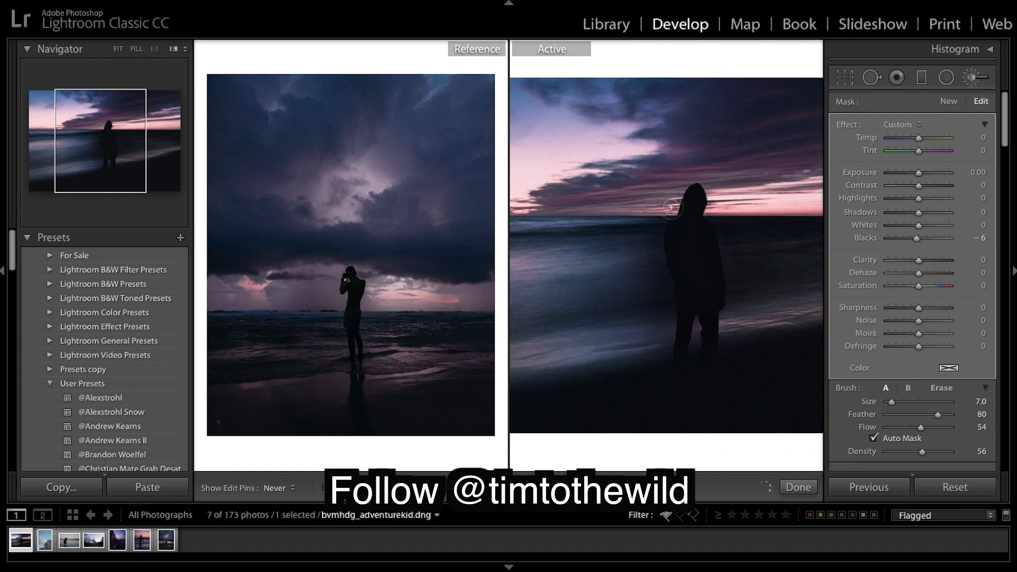
pyautogui.press('h')
# Set the figure brush adjustment to Shadows 93 and Contrast 45.
pyautogui.rightClick(736, 294)
pyautogui.press('Escape')
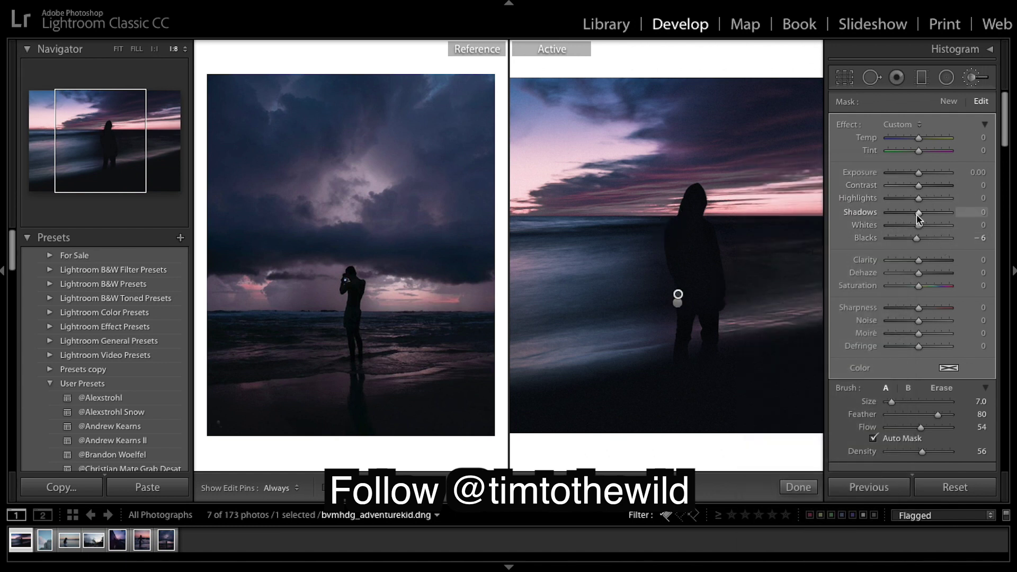
pyautogui.click(937, 213)
pyautogui.moveTo(950, 212); pyautogui.dragTo(935, 187)
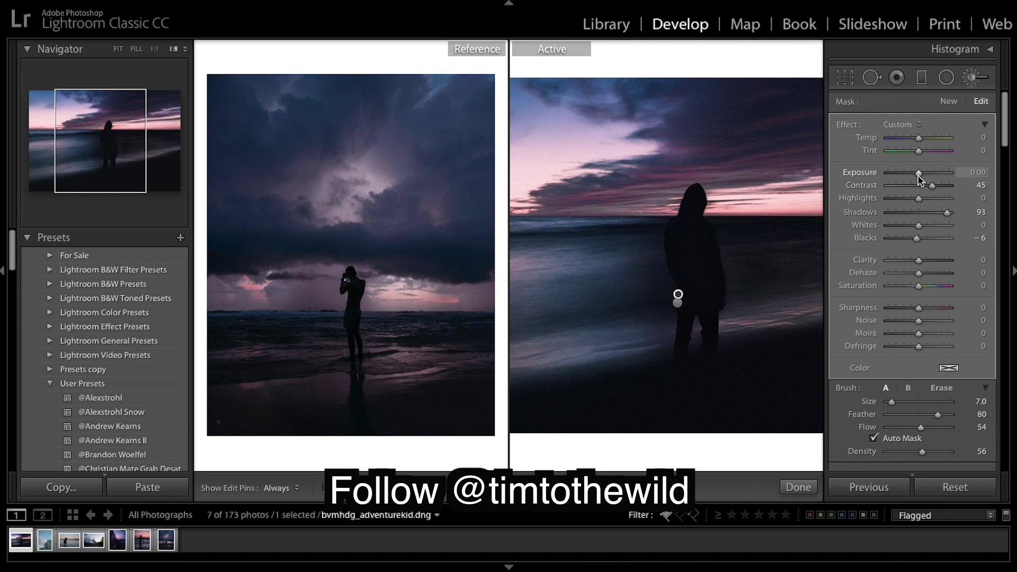
# Finish the brush adjustment and zoom in and out to review the whole beach photo.
pyautogui.click(798, 487)
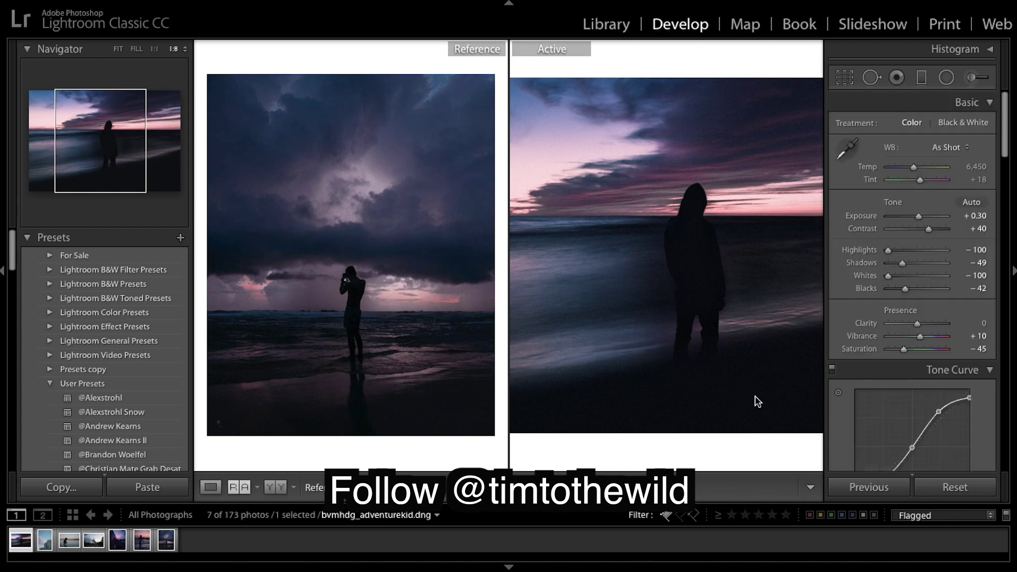
pyautogui.click(720, 285)
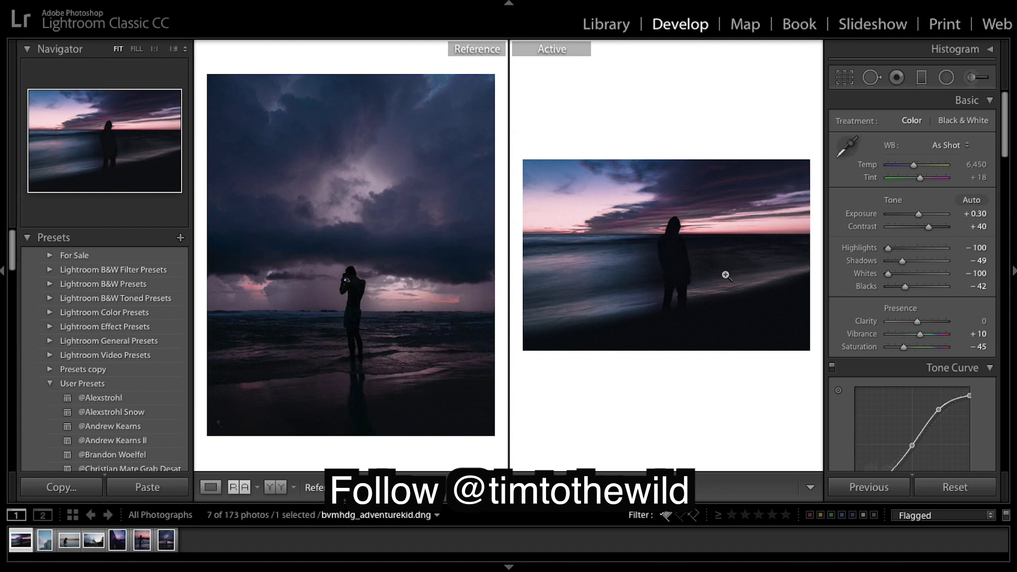
pyautogui.click(726, 276)
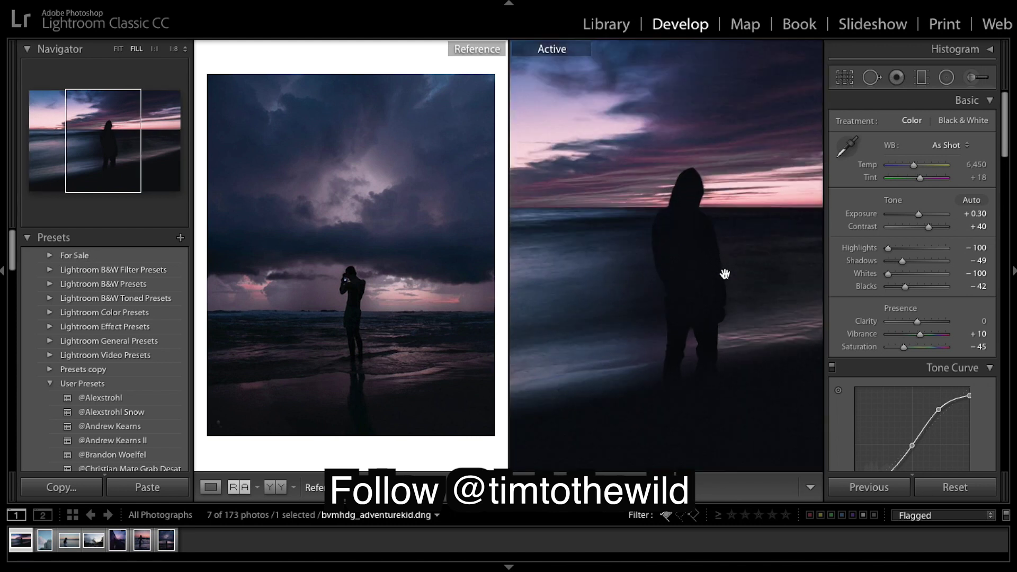
pyautogui.hotkey('ctrl', '-')
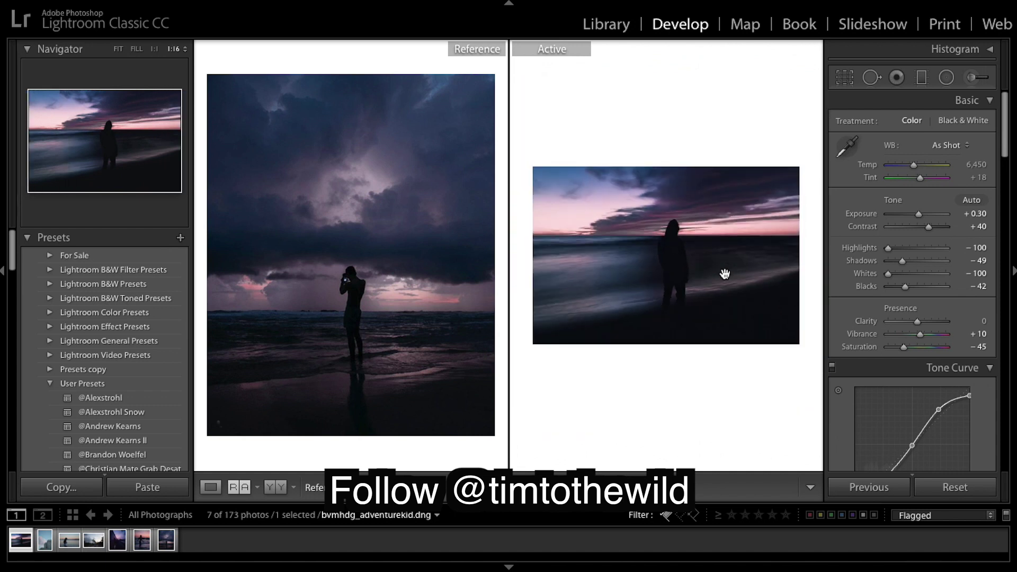
pyautogui.click(724, 274)
pyautogui.click(721, 275)
# Open the New Develop Preset dialog from the Presets panel's + button.
pyautogui.scroll(-4, 919, 244)
pyautogui.scroll(-10, 919, 245)
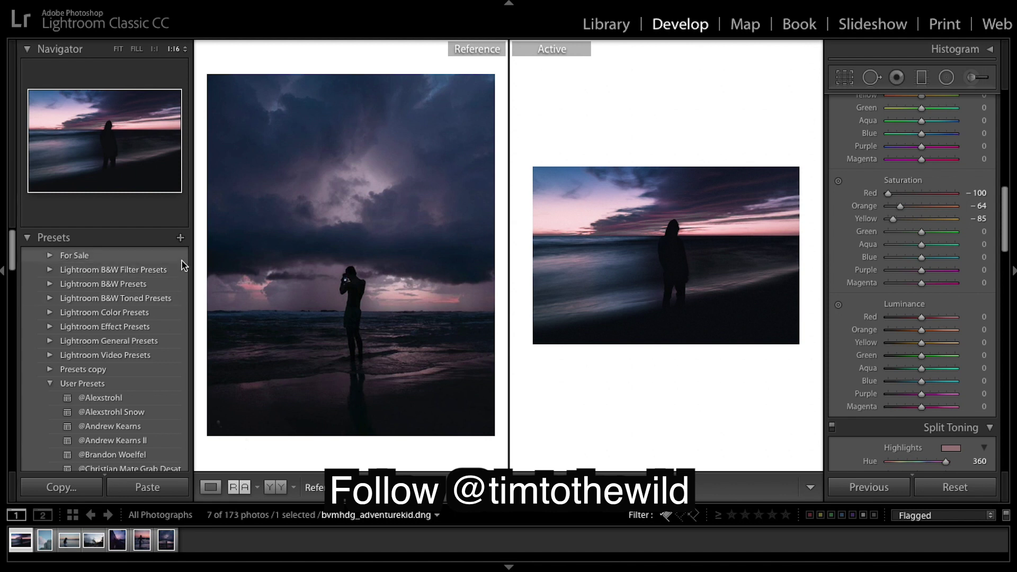
pyautogui.click(179, 239)
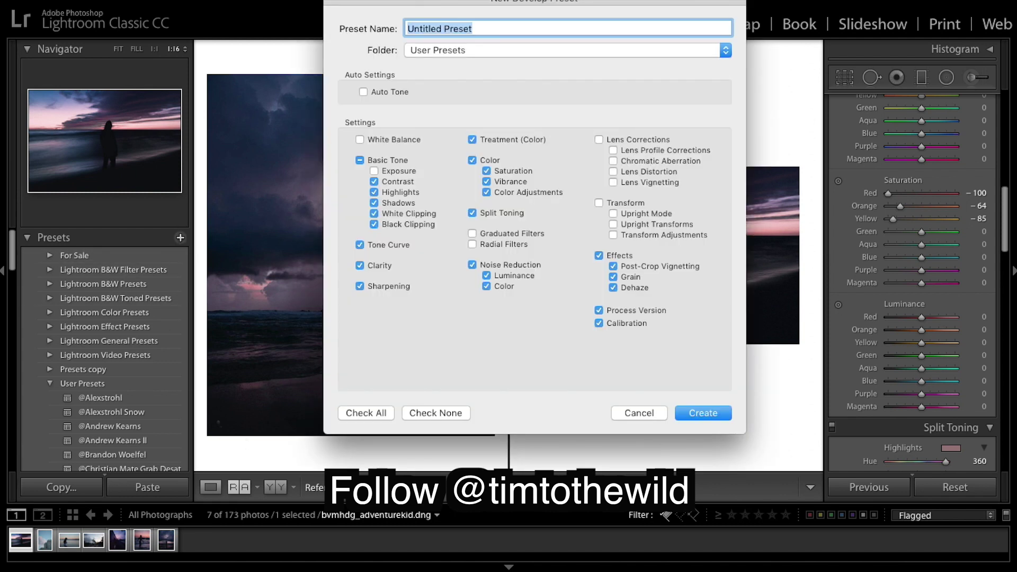
# Name the preset 'Purple Sunset' in the User Presets folder and create it.
pyautogui.press('BackSpace')
pyautogui.write('Purp')
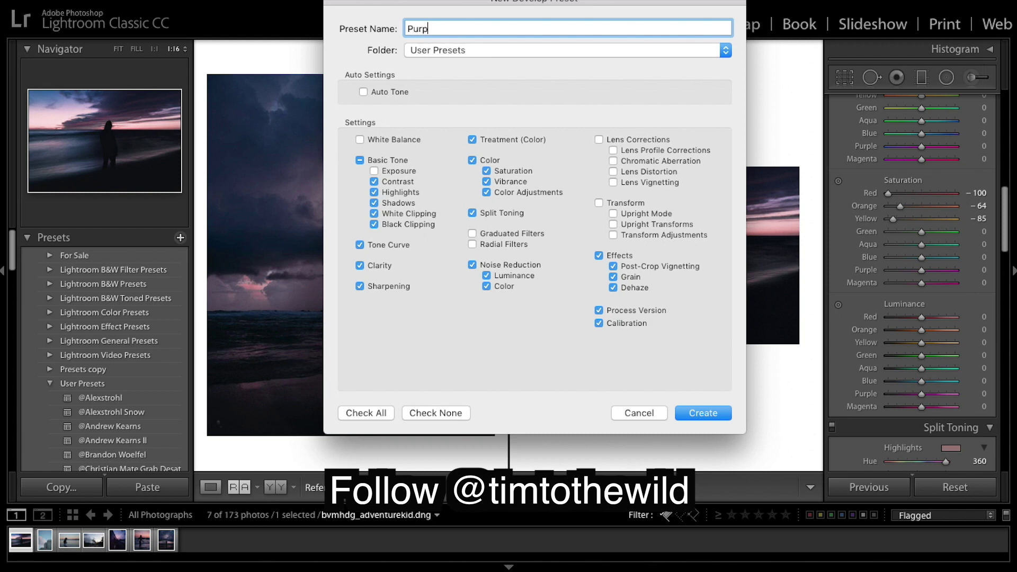
pyautogui.write('le Sunset')
pyautogui.click(714, 417)
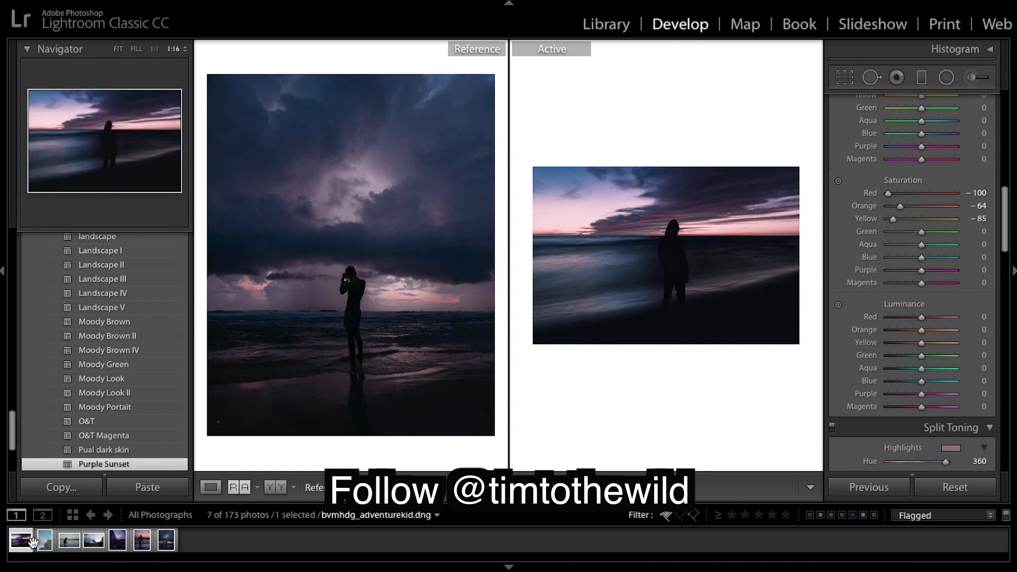
# Select the palm-tree street photo and set the train photo as the reference image.
pyautogui.click(91, 545)
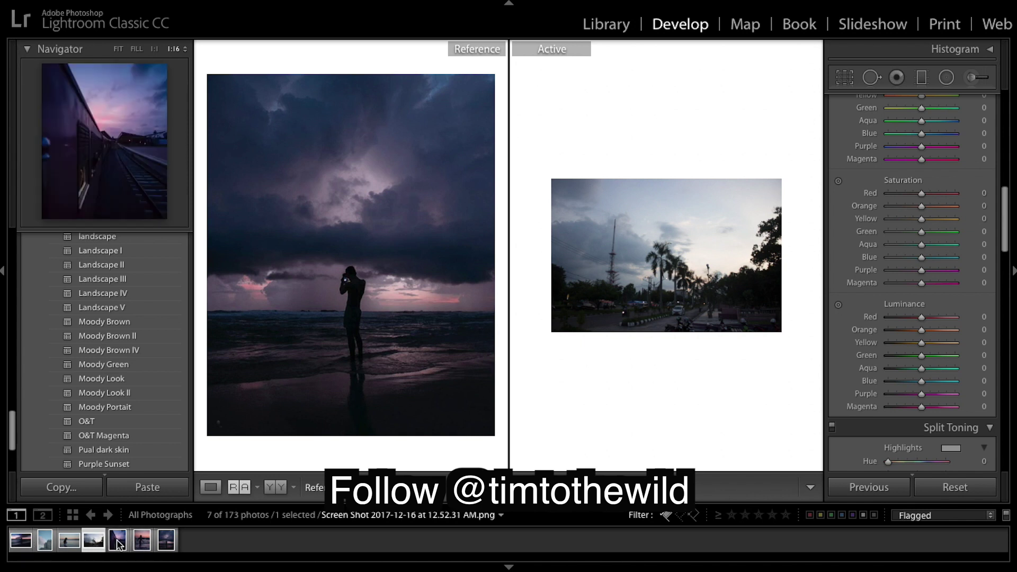
pyautogui.moveTo(120, 543); pyautogui.dragTo(325, 381)
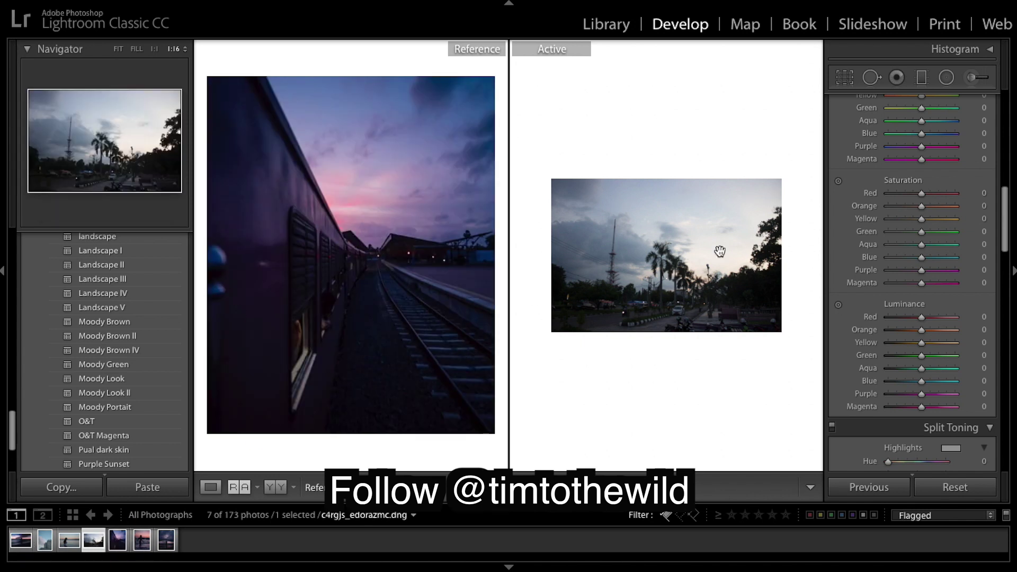
pyautogui.click(712, 266)
pyautogui.click(712, 266)
# Apply the Purple Sunset user preset to the street photo and fit it to the view.
pyautogui.scroll(-4, 109, 352)
pyautogui.scroll(4, 109, 352)
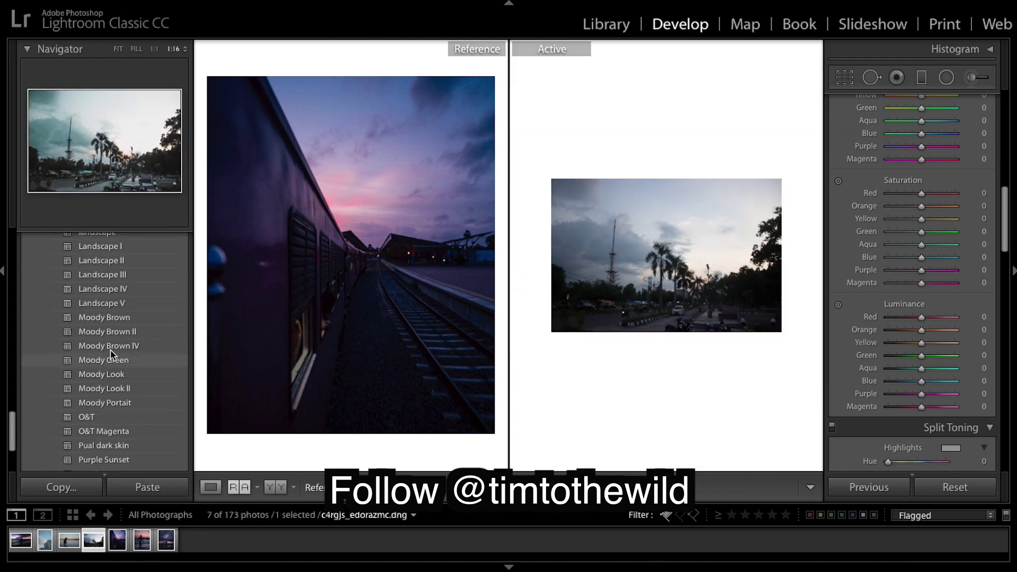
pyautogui.scroll(-2, 110, 352)
pyautogui.click(123, 389)
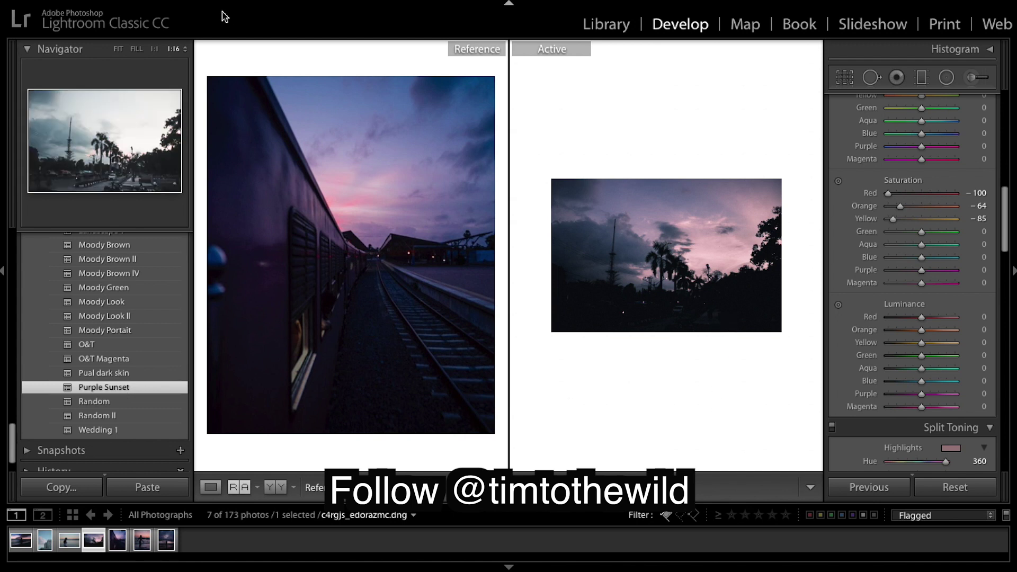
pyautogui.click(119, 49)
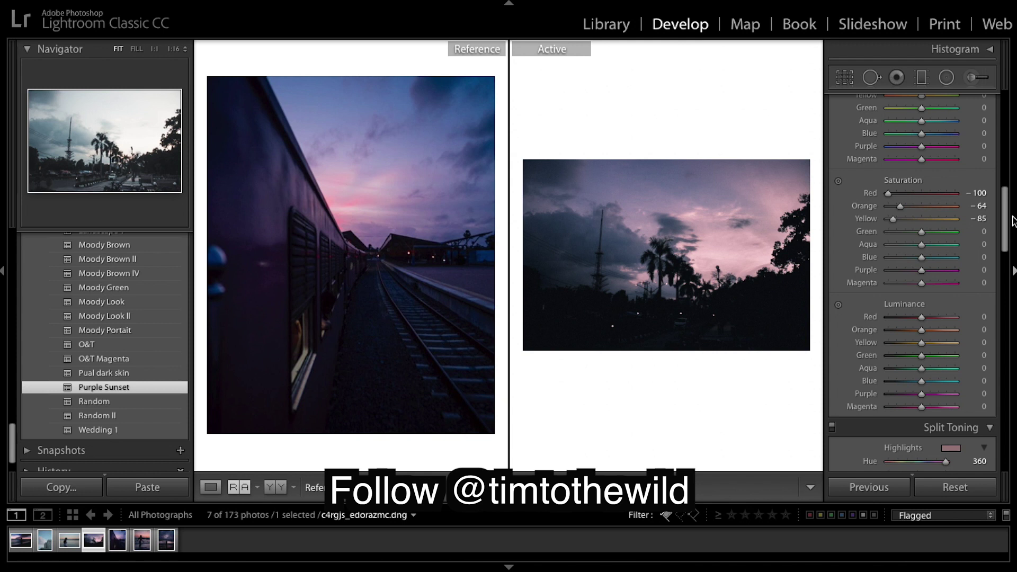
pyautogui.scroll(10, 966, 165)
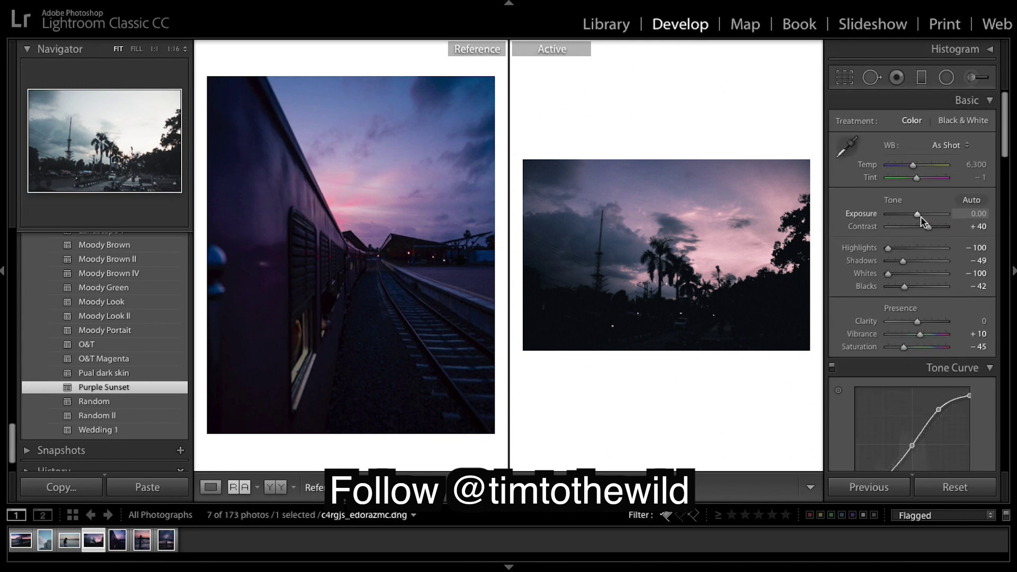
# Set Exposure to −0.35, raise Contrast to about +85, lift Shadows, and set Whites to −86.
pyautogui.moveTo(921, 218); pyautogui.dragTo(916, 217)
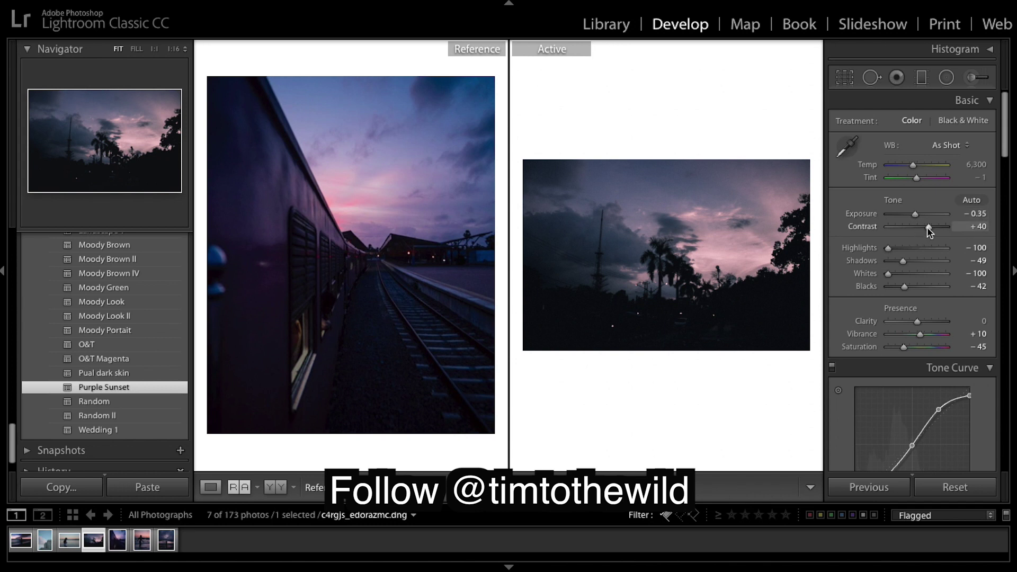
pyautogui.moveTo(931, 230); pyautogui.dragTo(933, 231)
pyautogui.moveTo(930, 231); pyautogui.dragTo(943, 237)
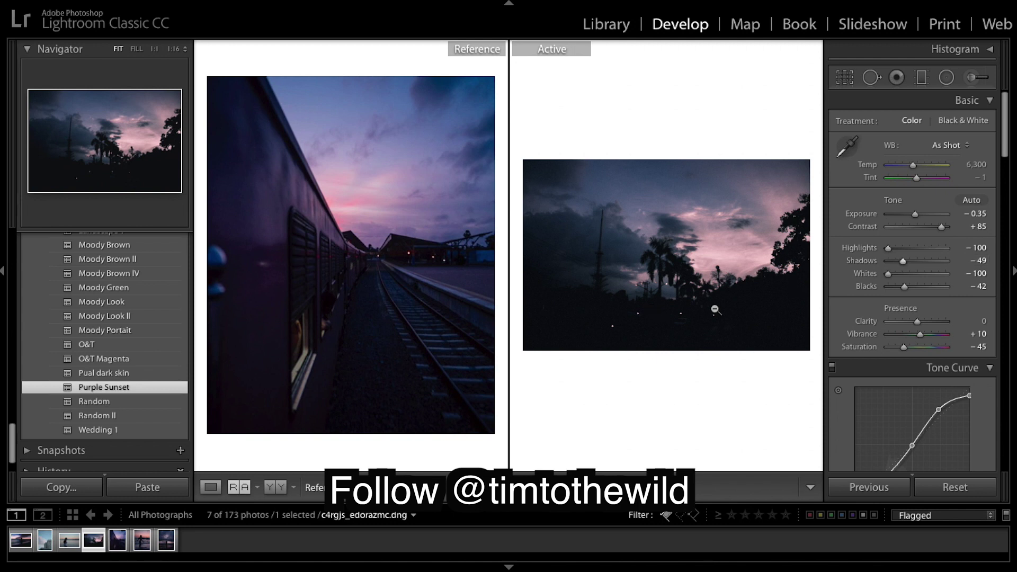
pyautogui.moveTo(902, 265); pyautogui.dragTo(938, 267)
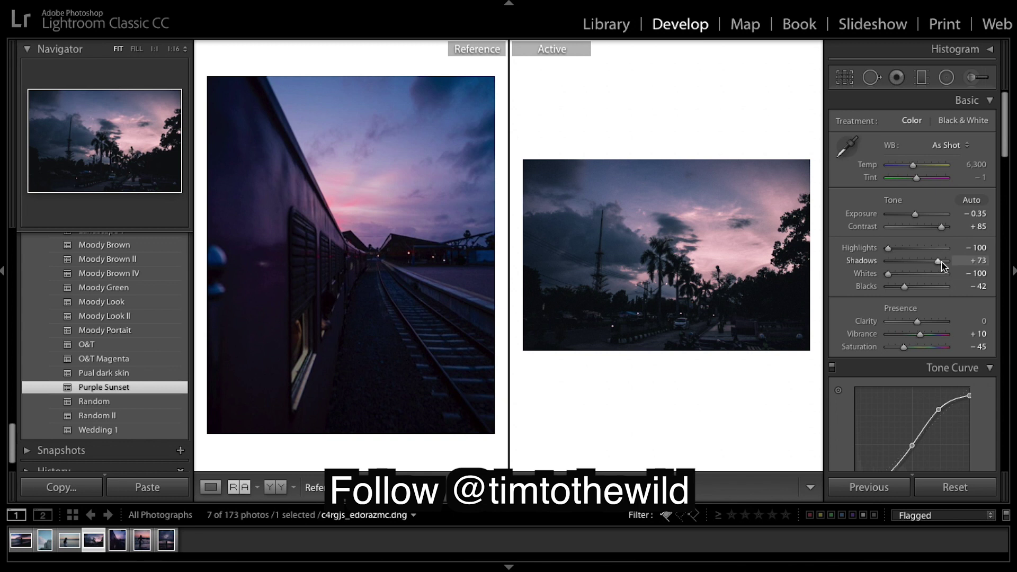
pyautogui.moveTo(942, 262); pyautogui.dragTo(942, 263)
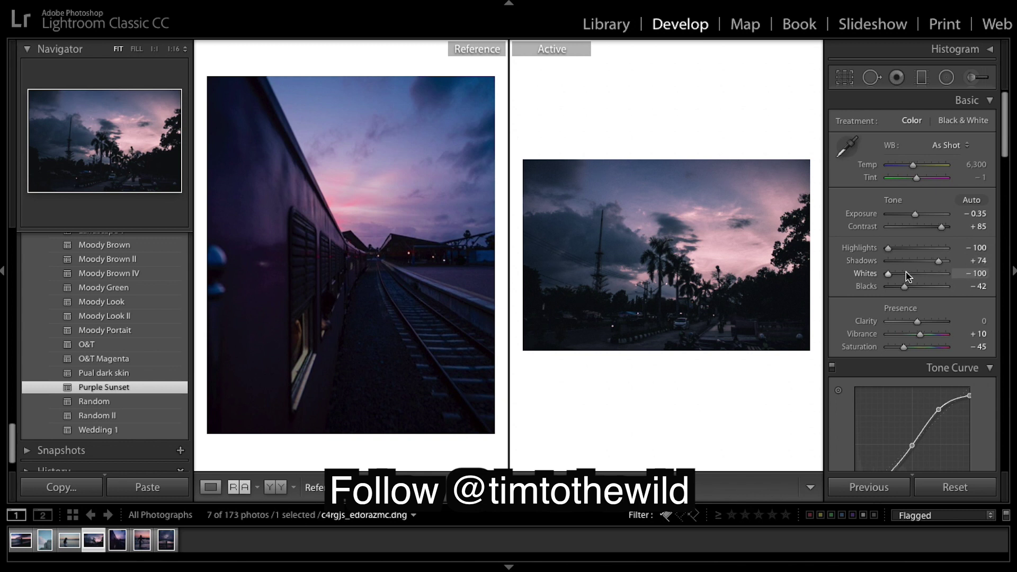
pyautogui.moveTo(889, 274); pyautogui.dragTo(895, 276)
pyautogui.moveTo(895, 275); pyautogui.dragTo(894, 276)
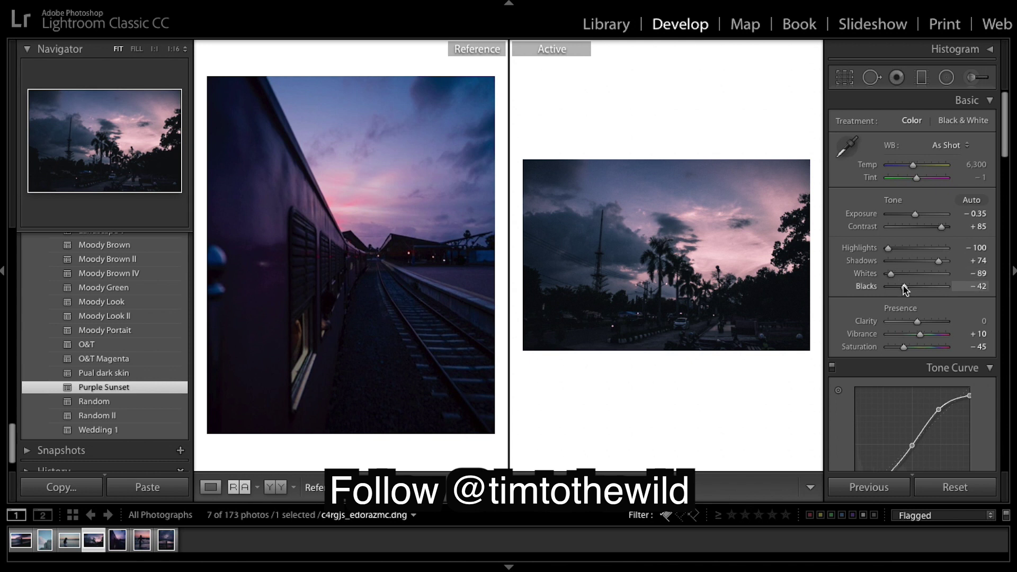
# Lift Blacks to −18, lower Clarity to −10 and set Vibrance to +8.
pyautogui.moveTo(905, 289)
pyautogui.mouseDown()
pyautogui.moveTo(921, 288)
pyautogui.moveTo(911, 289)
pyautogui.mouseUp()
pyautogui.scroll(-1, 920, 294)
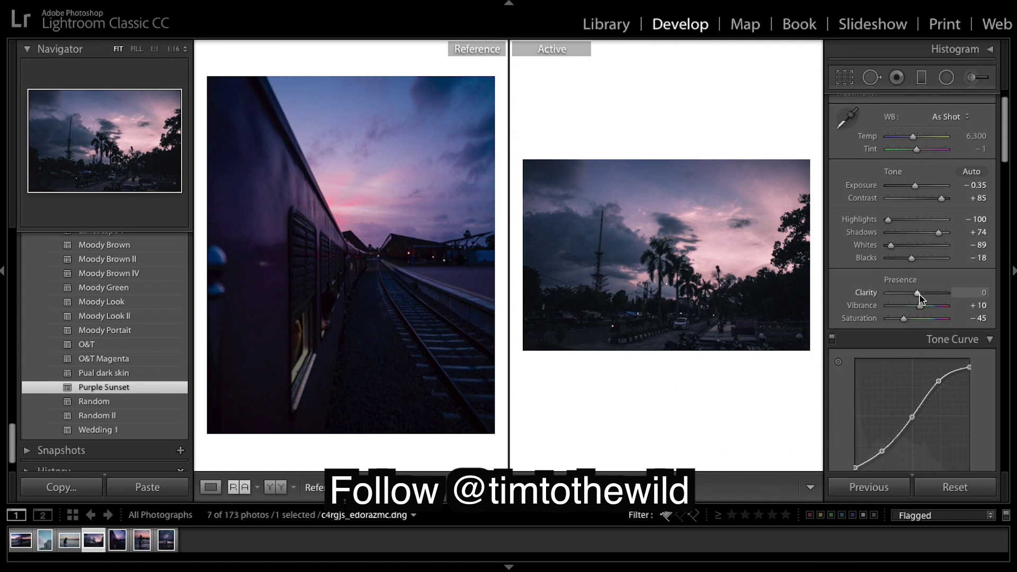
pyautogui.moveTo(925, 293); pyautogui.dragTo(915, 296)
pyautogui.scroll(-1, 926, 301)
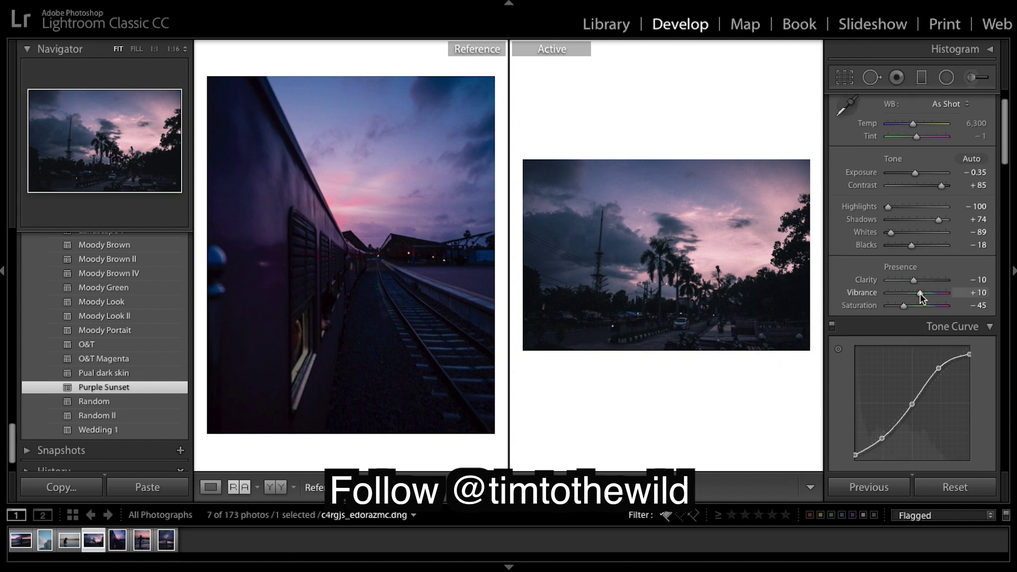
pyautogui.moveTo(921, 298); pyautogui.dragTo(920, 298)
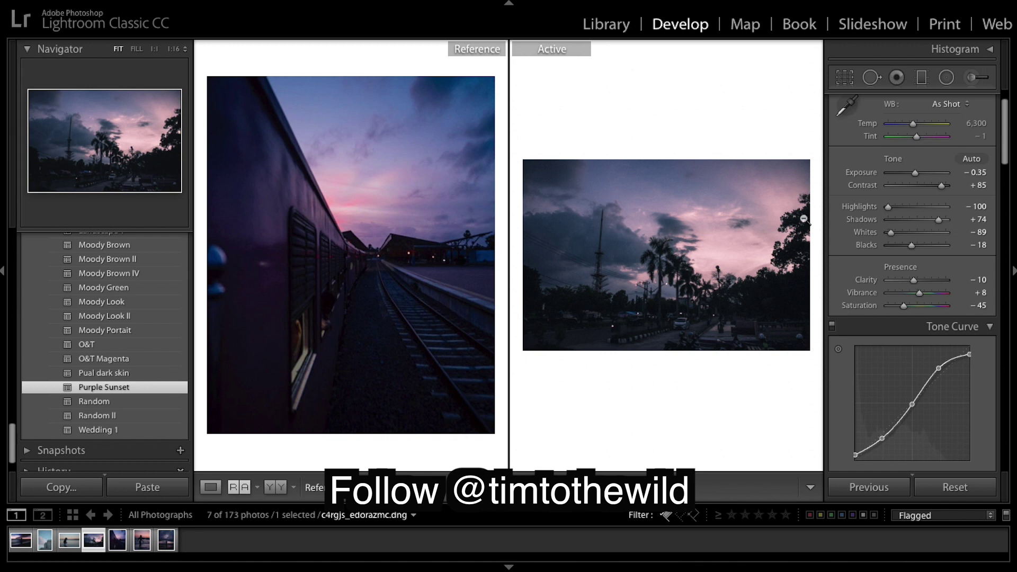
# Reset Basic Saturation and the HSL Yellow, Orange and Red saturations to 0.
pyautogui.doubleClick(877, 307)
pyautogui.scroll(-3, 918, 326)
pyautogui.scroll(3, 918, 327)
pyautogui.scroll(-5, 919, 328)
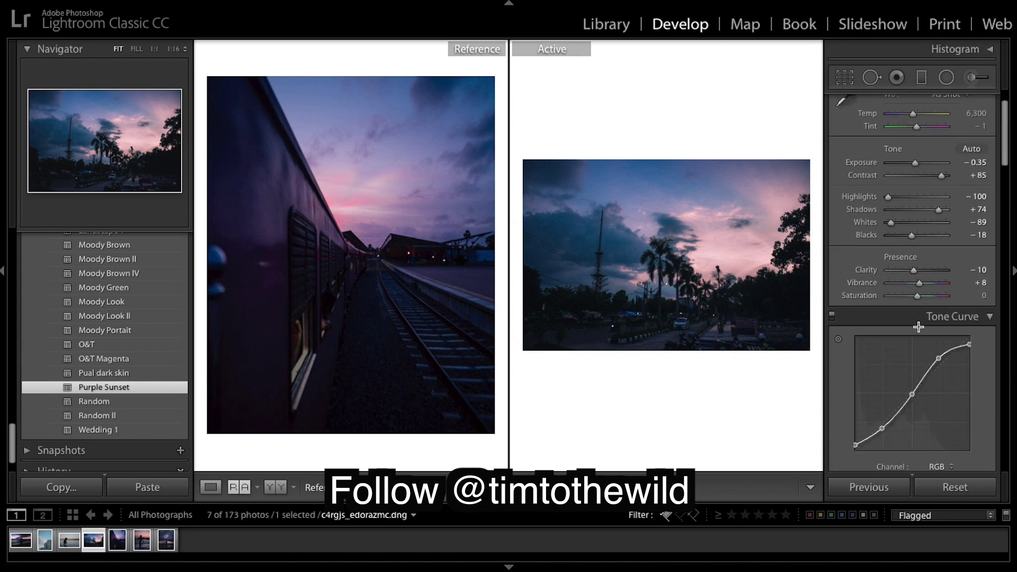
pyautogui.scroll(-8, 920, 330)
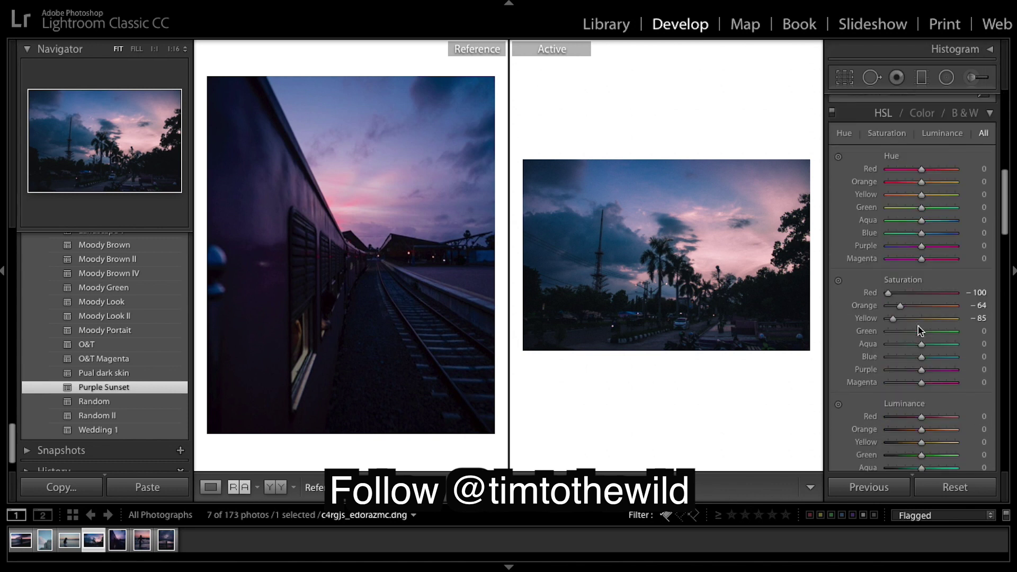
pyautogui.doubleClick(868, 215)
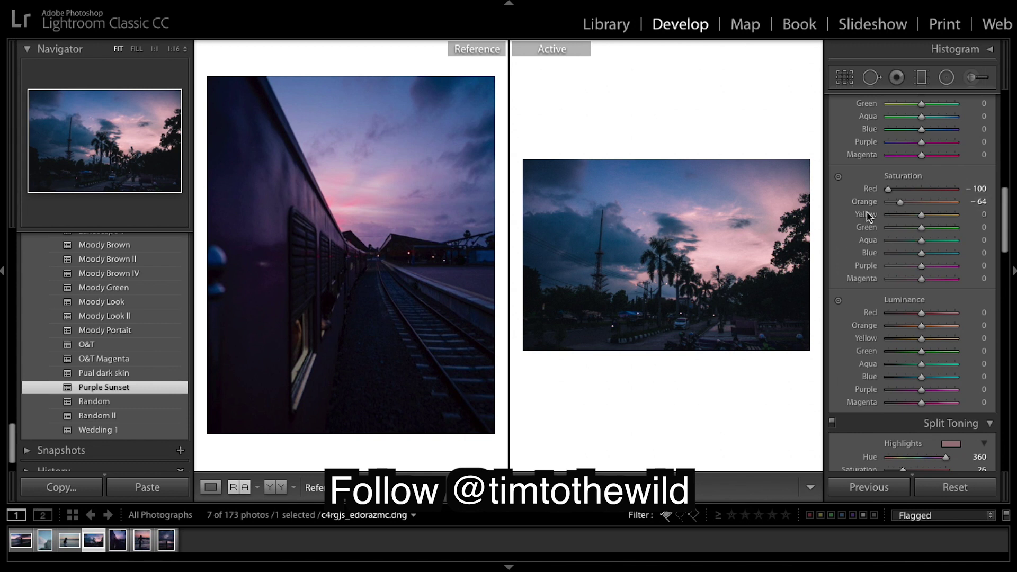
pyautogui.doubleClick(866, 201)
pyautogui.doubleClick(872, 189)
pyautogui.scroll(-5, 953, 248)
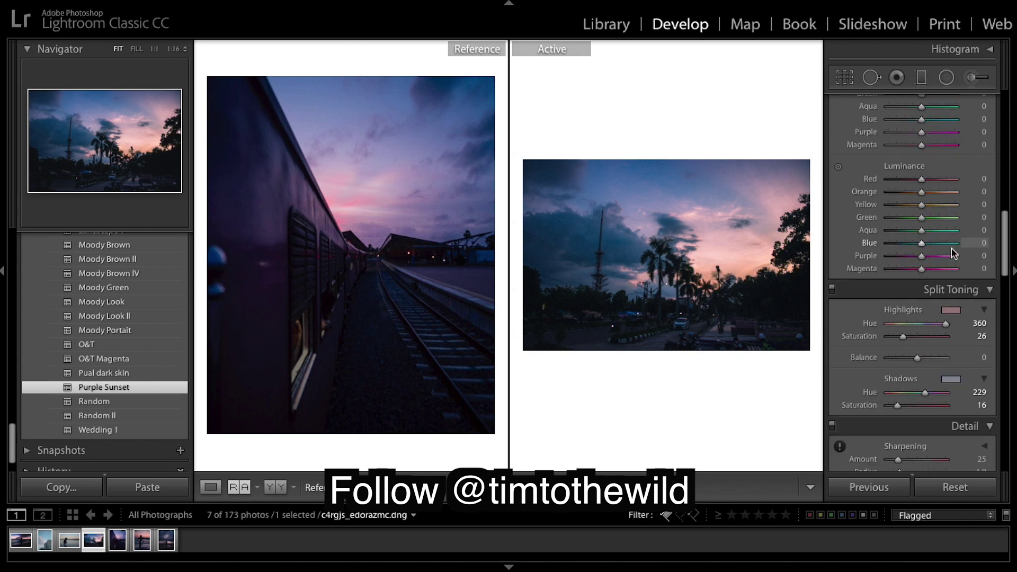
pyautogui.scroll(-4, 953, 253)
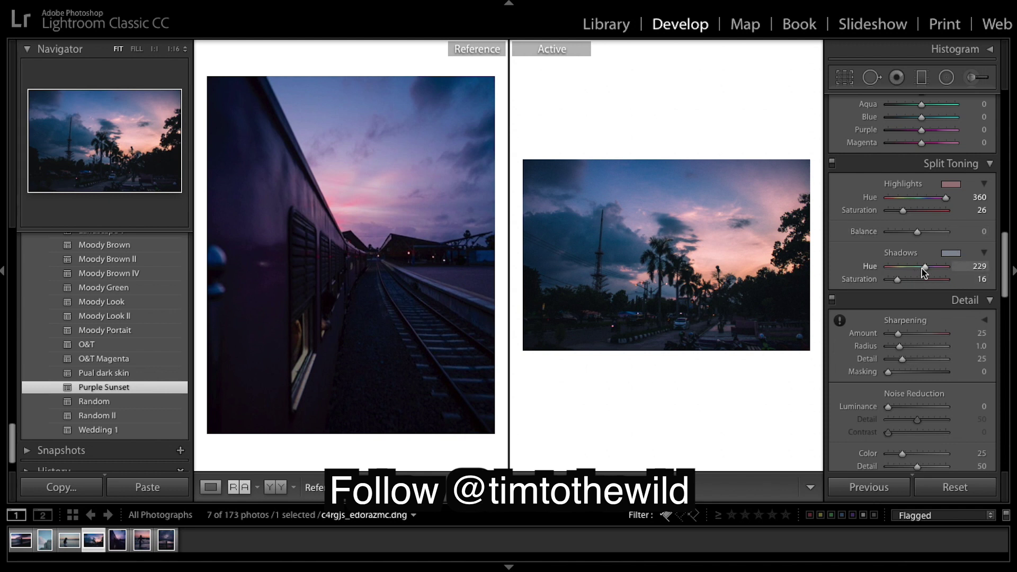
# Set Split Toning Shadows Hue to 286 and Shadows Saturation to 10.
pyautogui.moveTo(925, 269); pyautogui.dragTo(926, 270)
pyautogui.moveTo(925, 269); pyautogui.dragTo(935, 271)
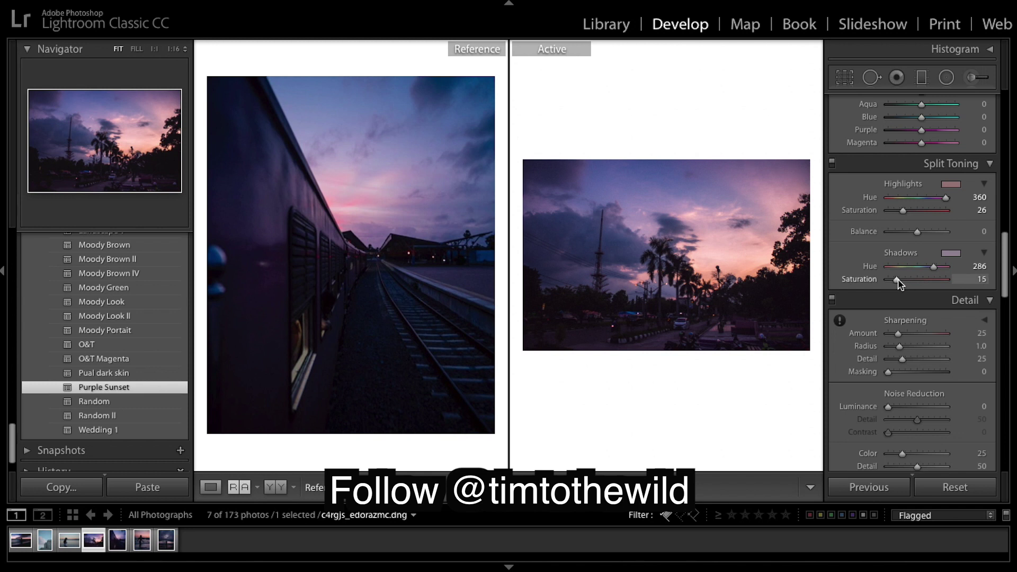
pyautogui.moveTo(898, 280); pyautogui.dragTo(896, 280)
pyautogui.scroll(-5, 932, 276)
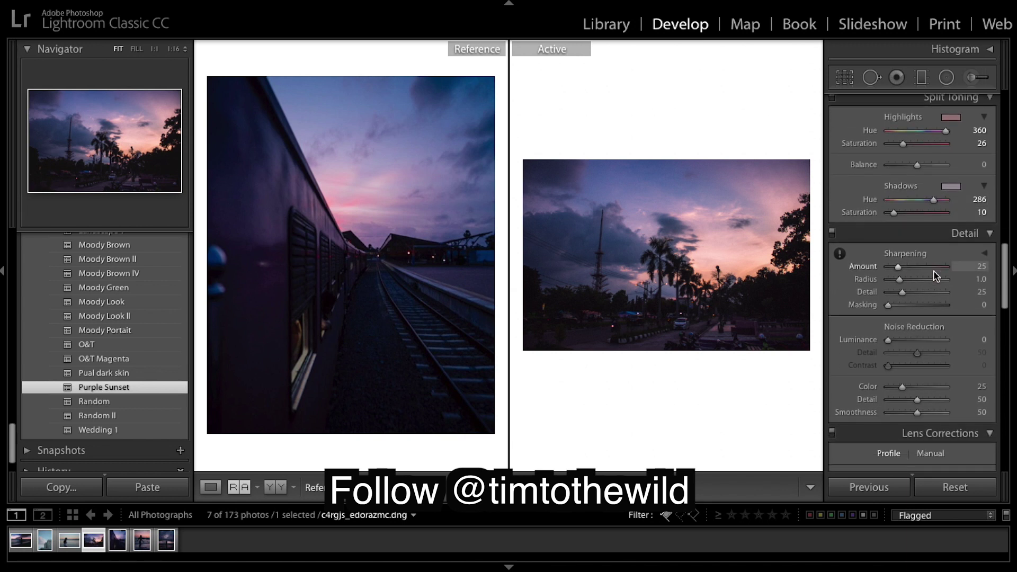
pyautogui.scroll(-1, 935, 276)
pyautogui.scroll(-4, 935, 276)
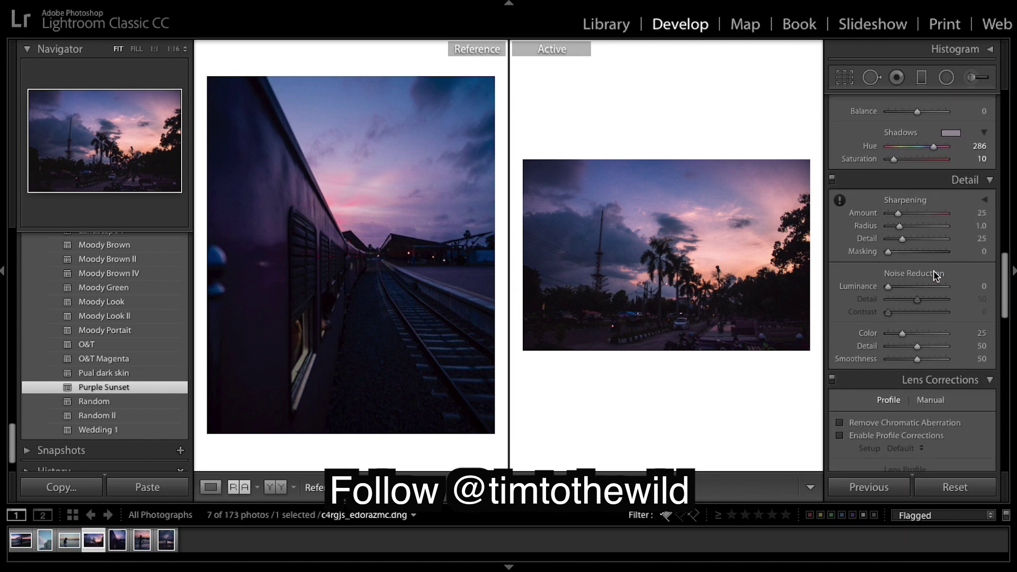
pyautogui.scroll(-18, 935, 274)
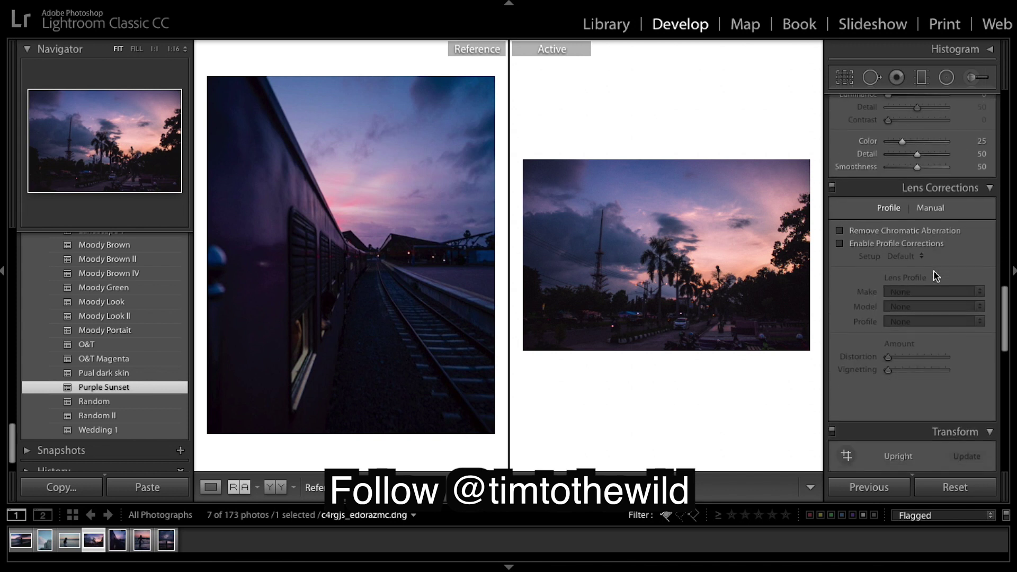
pyautogui.scroll(-20, 935, 273)
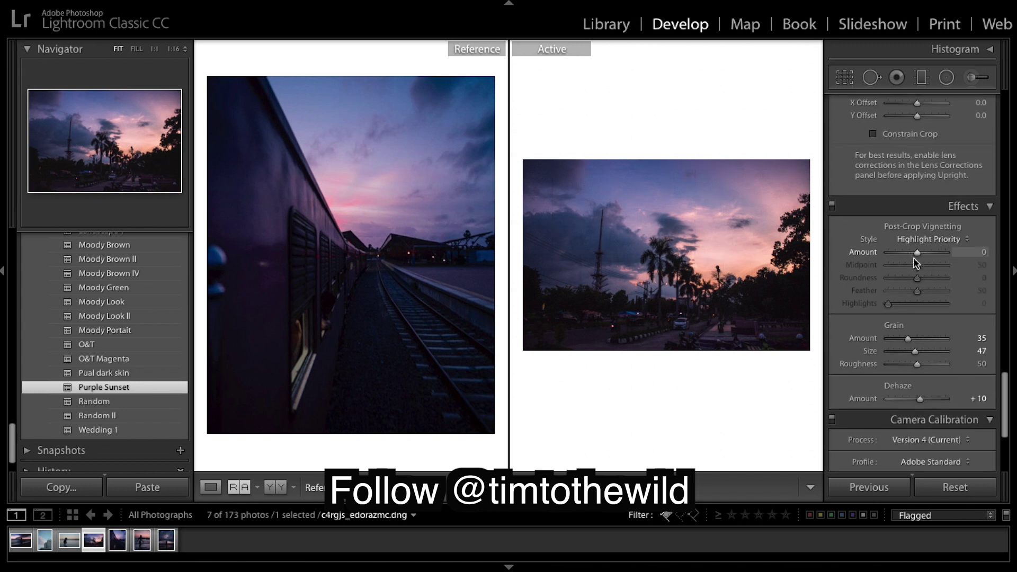
# Add a post-crop vignette: amount −14, midpoint 0, roundness −56, feather 80.
pyautogui.moveTo(917, 257); pyautogui.dragTo(913, 257)
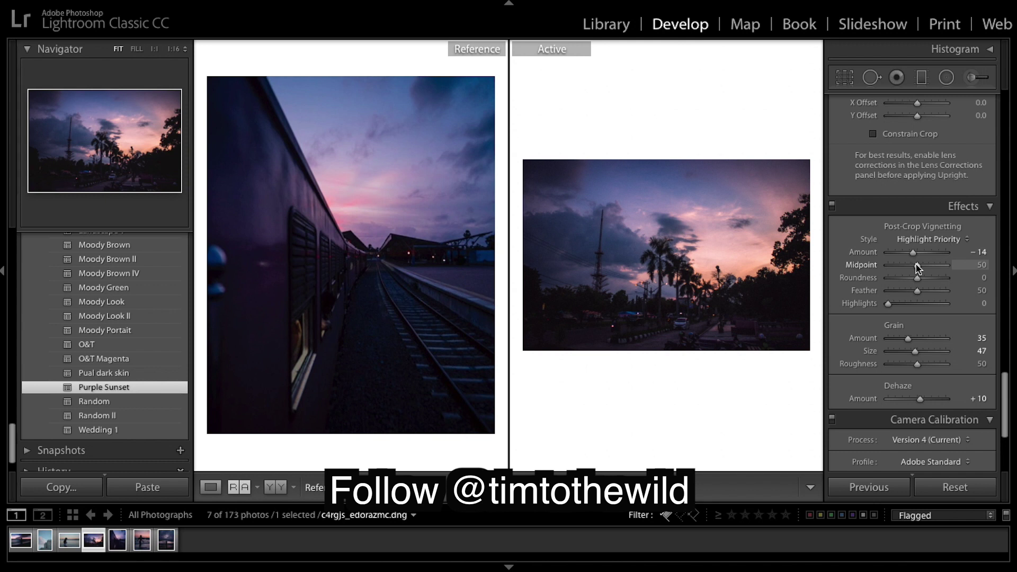
pyautogui.moveTo(918, 268); pyautogui.dragTo(818, 273)
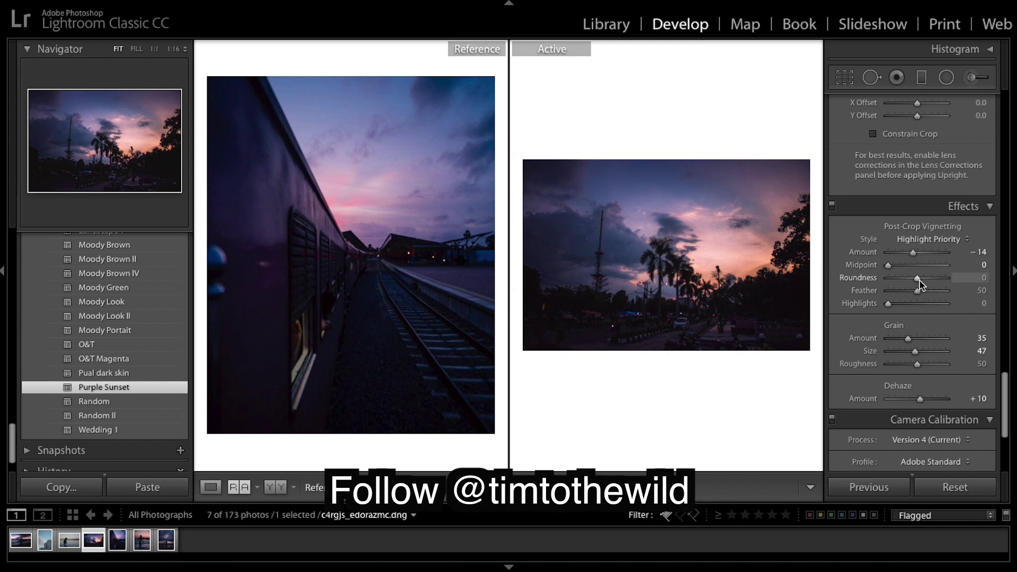
pyautogui.moveTo(920, 282); pyautogui.dragTo(903, 287)
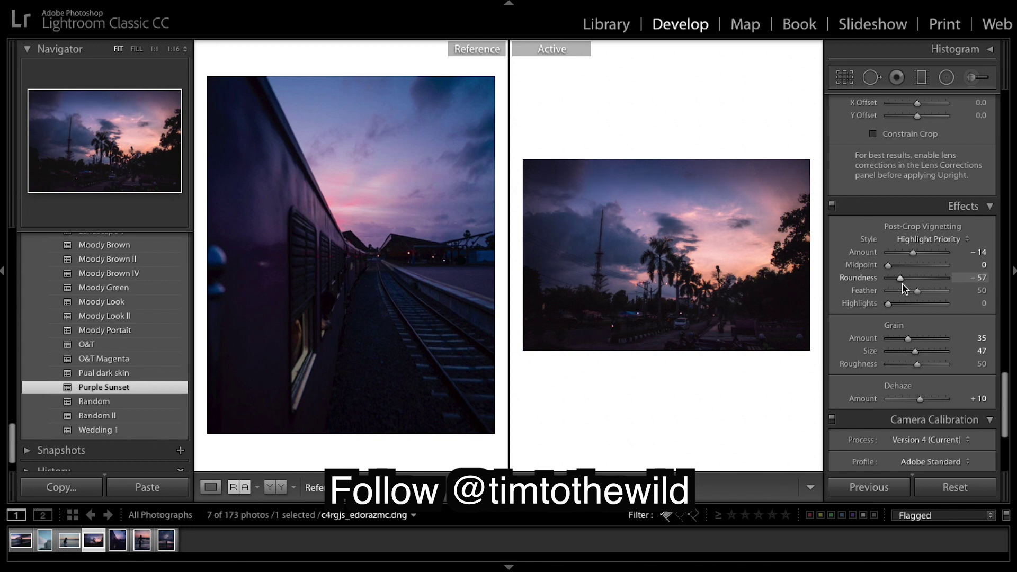
pyautogui.moveTo(901, 284); pyautogui.dragTo(905, 290)
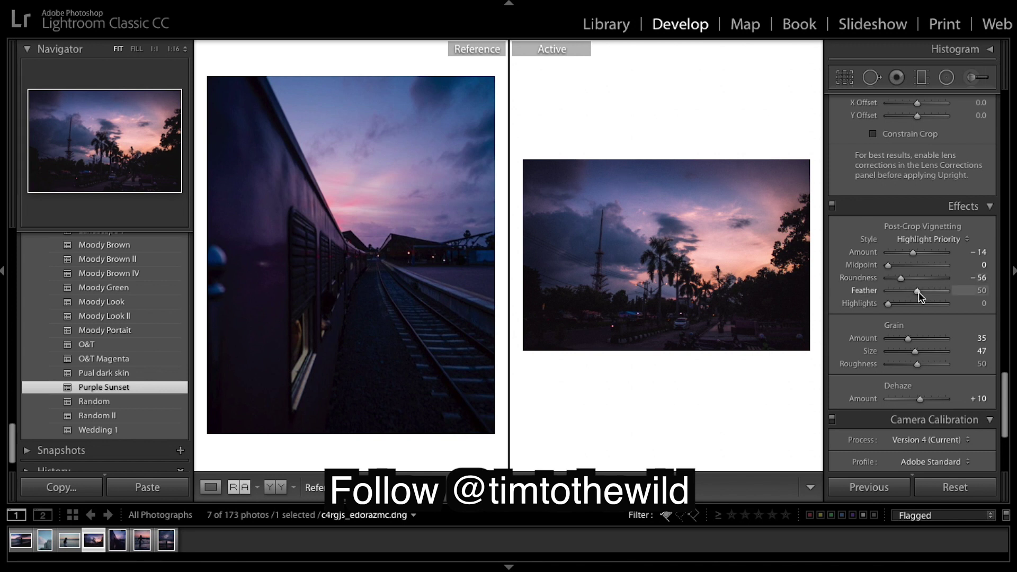
pyautogui.moveTo(918, 290); pyautogui.dragTo(931, 291)
# Make the grain finer with size 33 and set Dehaze to +5.
pyautogui.scroll(-3, 933, 290)
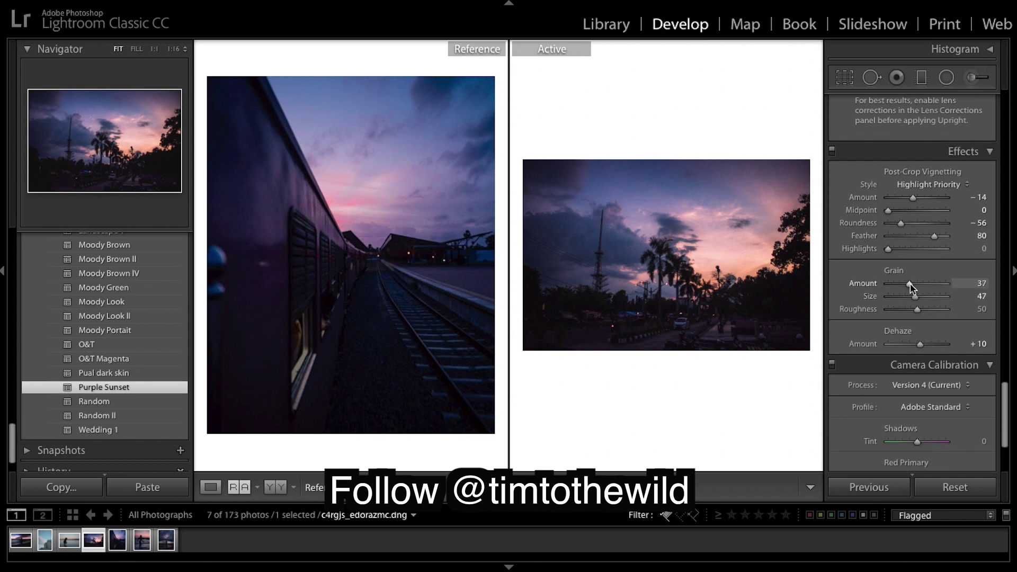
pyautogui.scroll(-1, 911, 287)
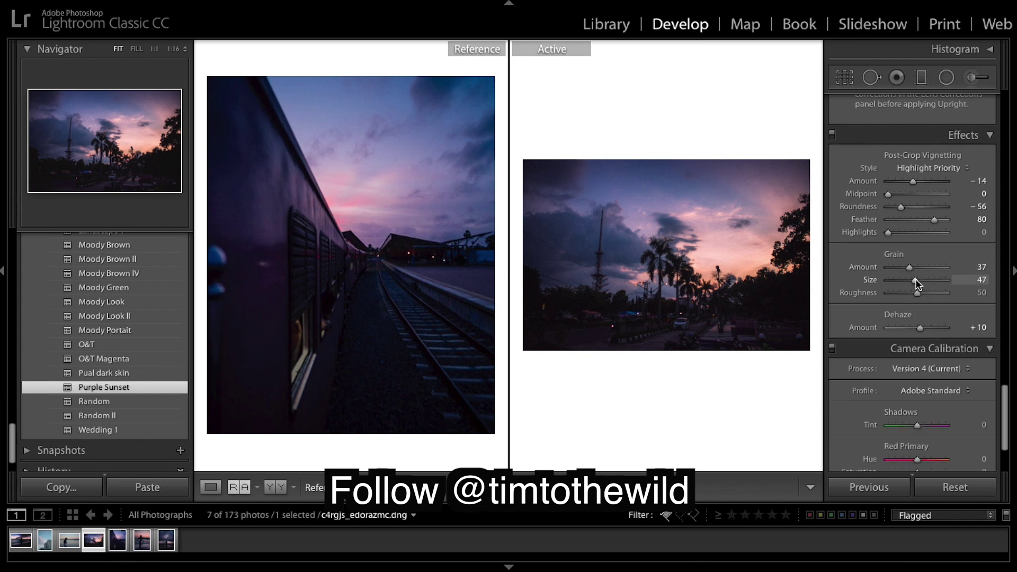
pyautogui.moveTo(915, 279); pyautogui.dragTo(911, 281)
pyautogui.scroll(-1, 946, 306)
pyautogui.scroll(-1, 947, 306)
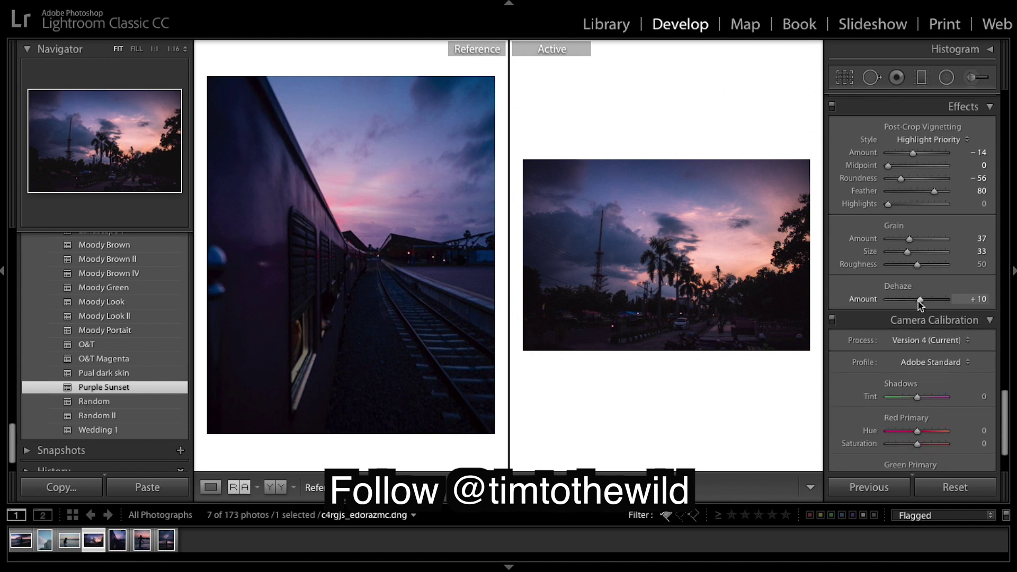
pyautogui.moveTo(917, 301); pyautogui.dragTo(915, 301)
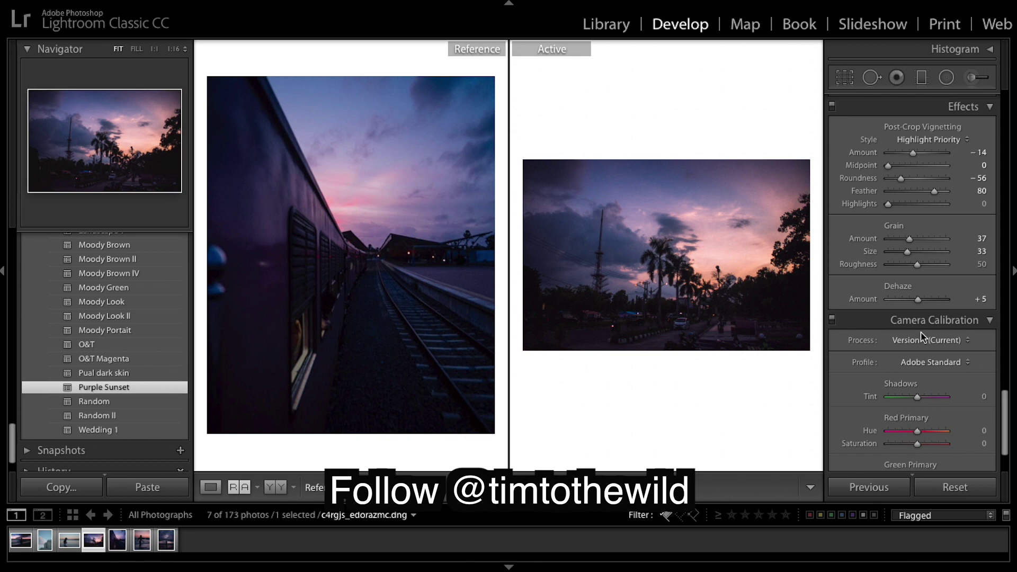
# Set the Camera Calibration Shadows Tint to +9, toward magenta.
pyautogui.scroll(-2, 919, 366)
pyautogui.moveTo(917, 355); pyautogui.dragTo(918, 359)
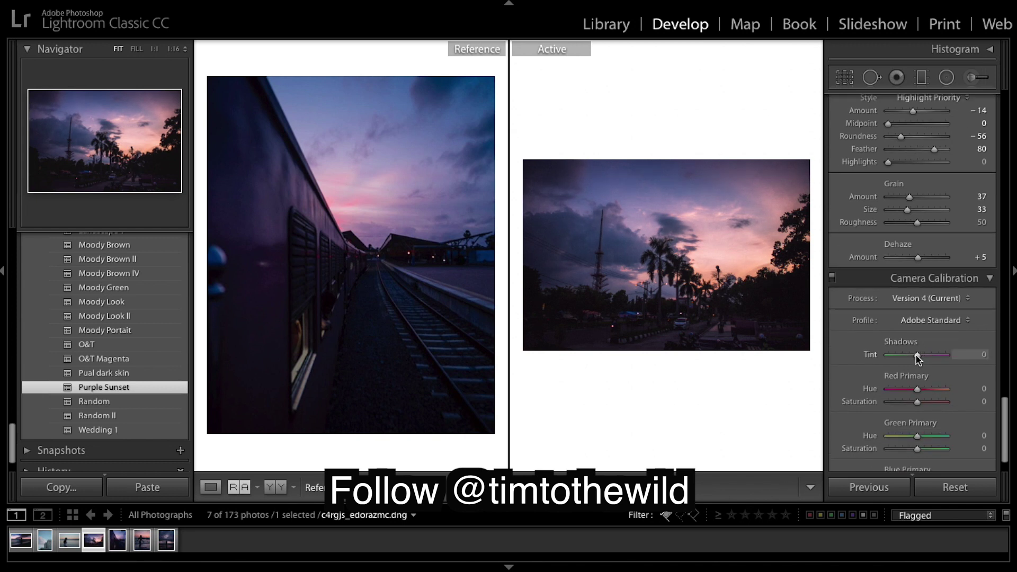
pyautogui.moveTo(919, 360); pyautogui.dragTo(920, 360)
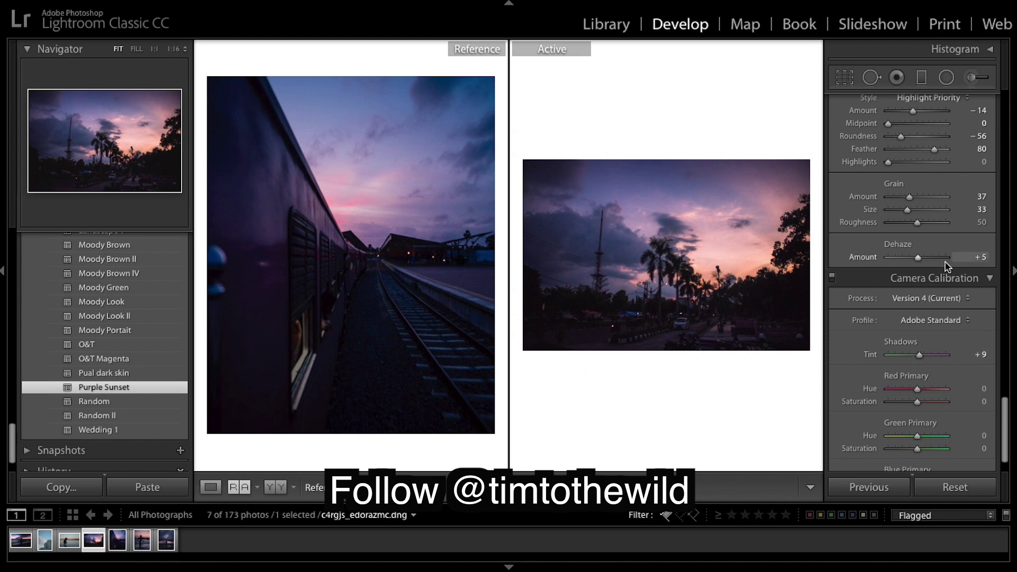
pyautogui.scroll(20, 933, 266)
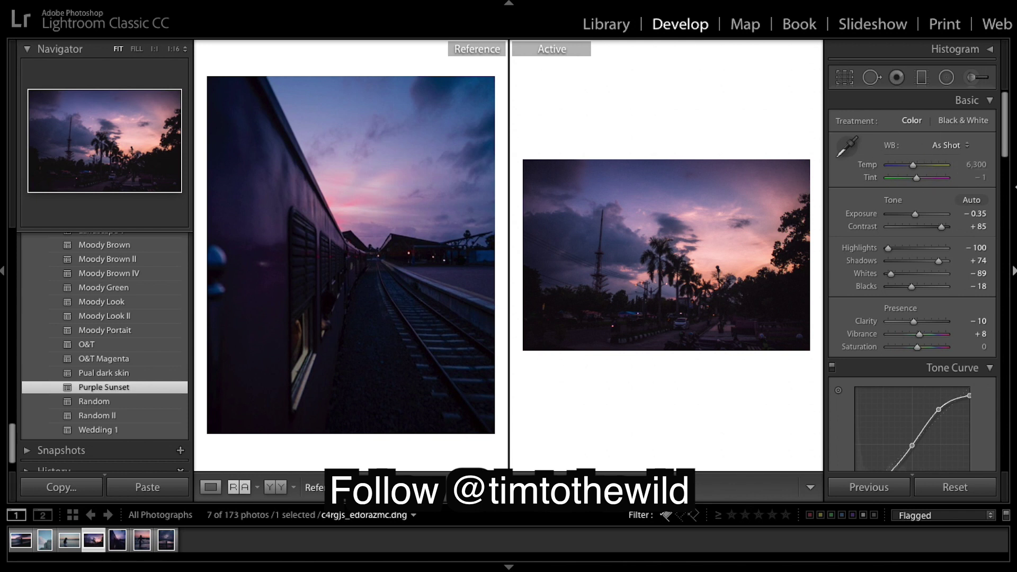
pyautogui.scroll(-15, 1003, 248)
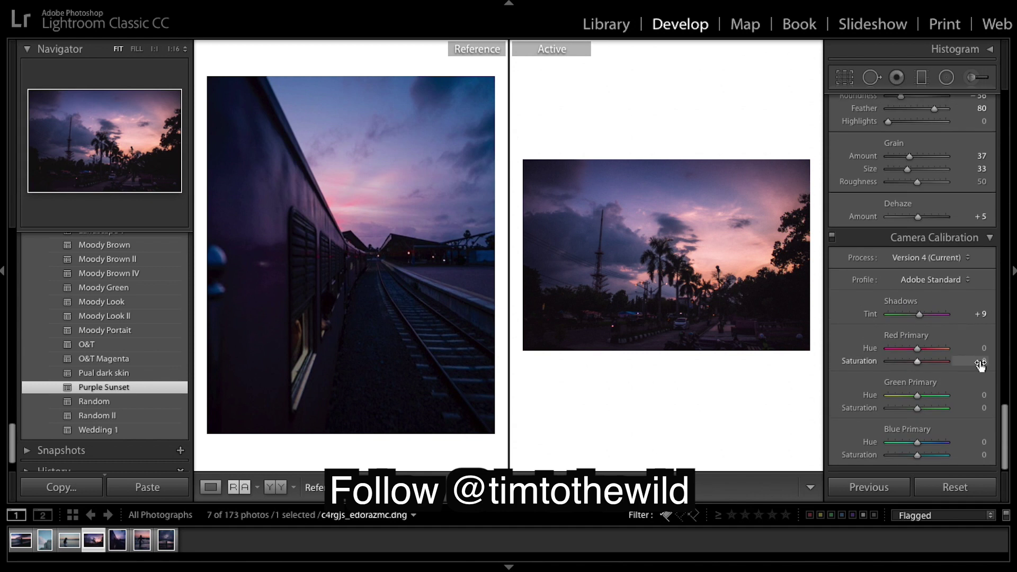
pyautogui.scroll(5, 961, 254)
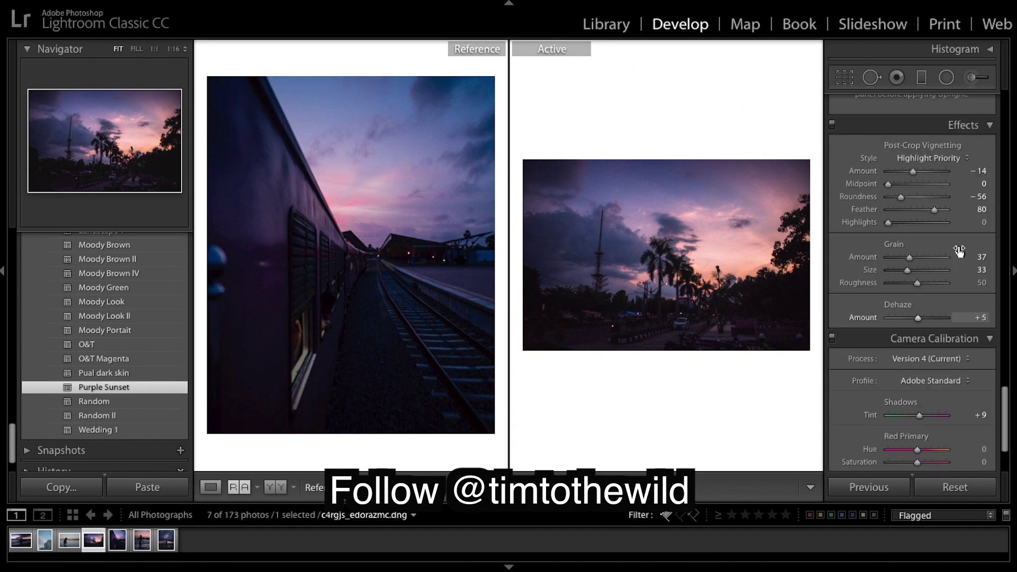
pyautogui.scroll(10, 962, 253)
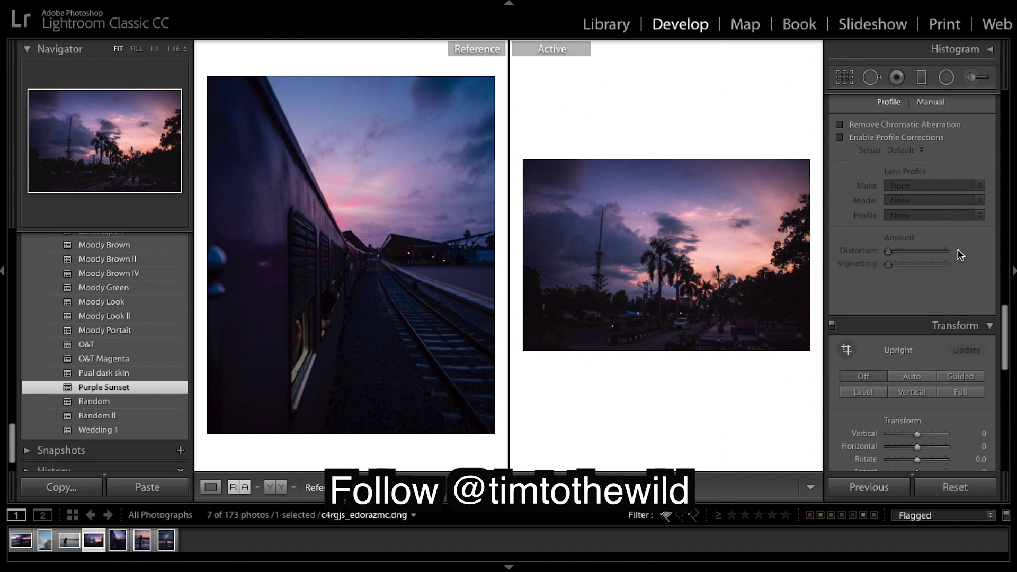
pyautogui.scroll(15, 960, 254)
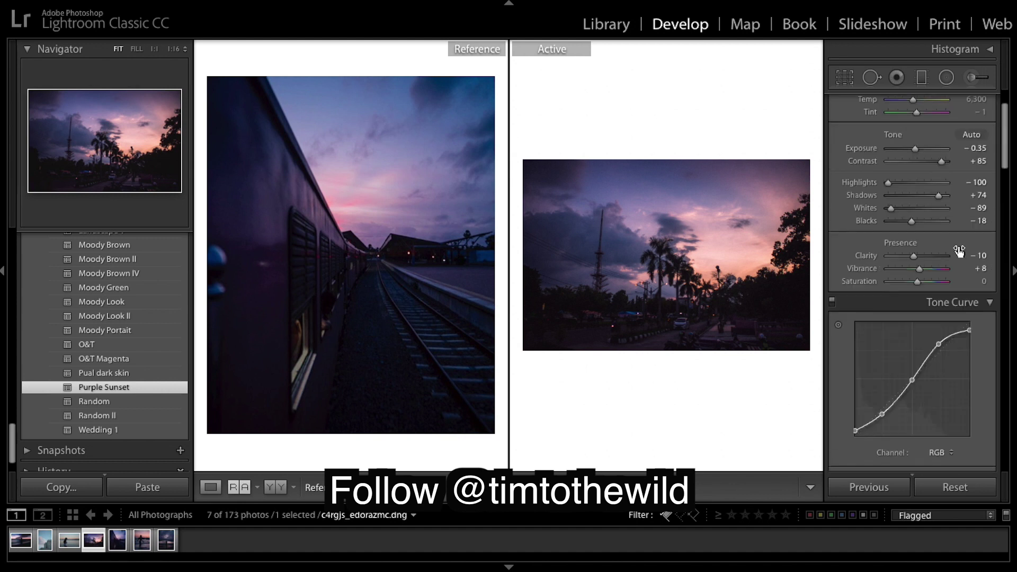
pyautogui.scroll(2, 959, 251)
pyautogui.scroll(-2, 959, 251)
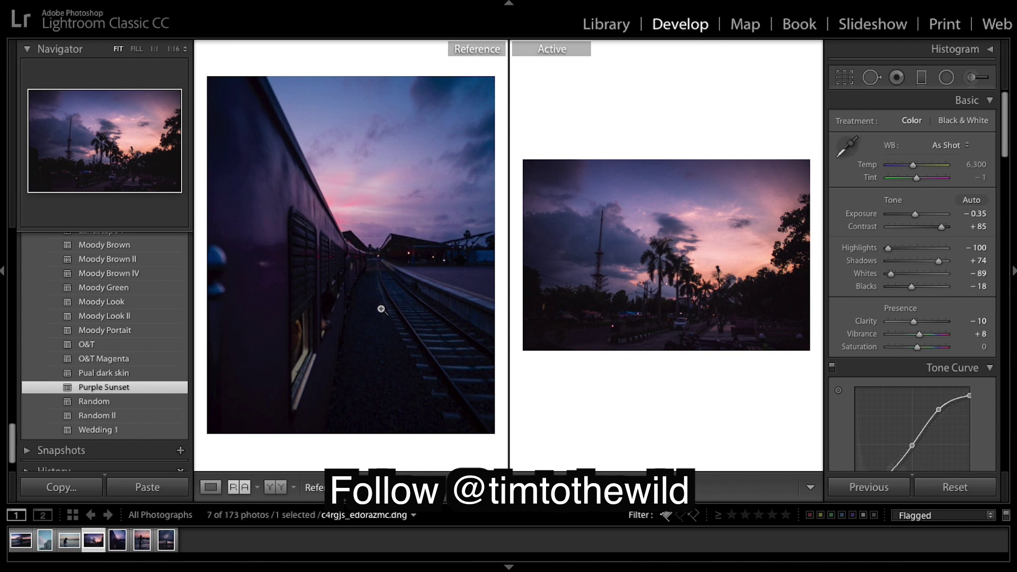
pyautogui.click(622, 302)
pyautogui.click(677, 293)
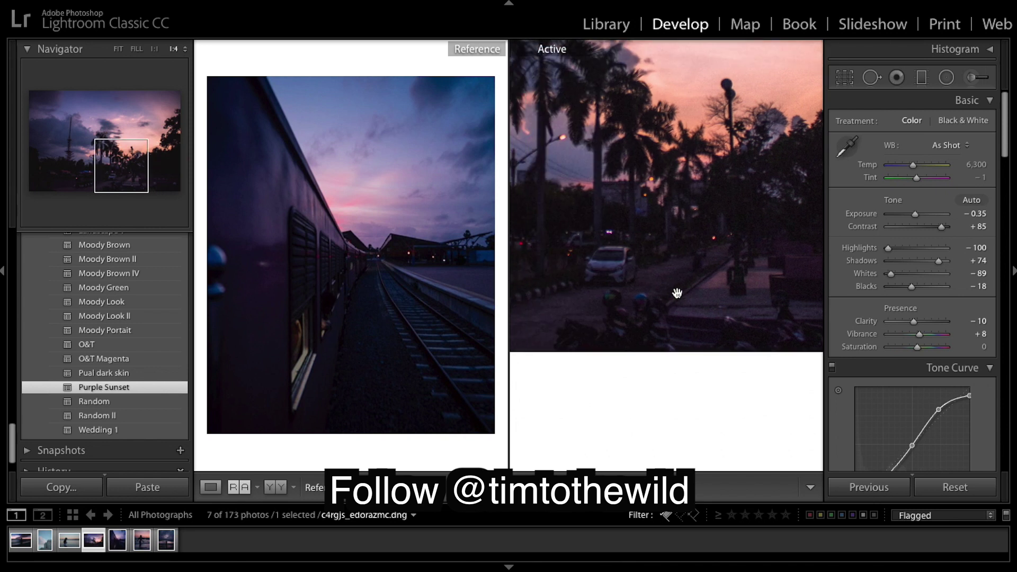
pyautogui.click(678, 295)
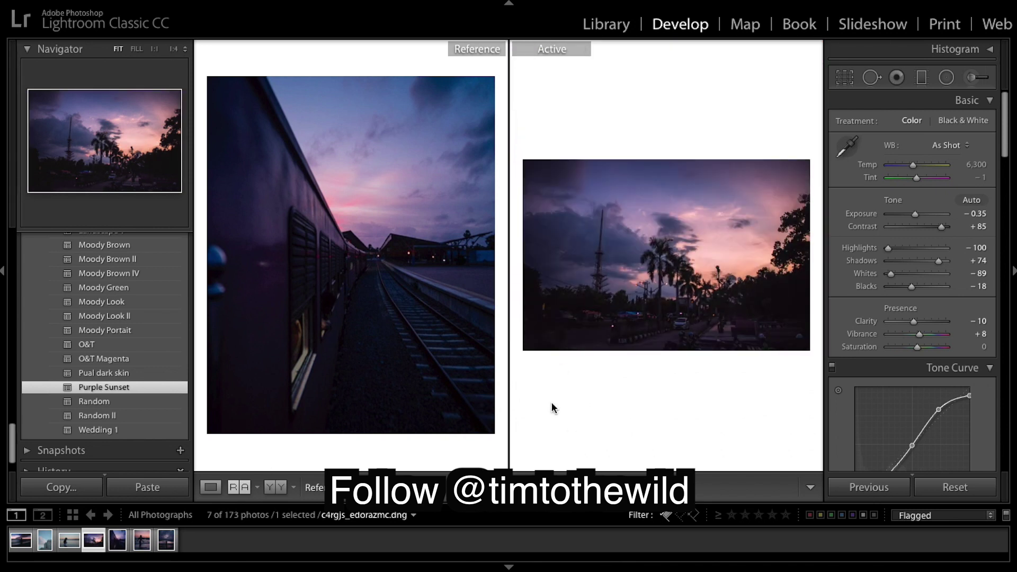
pyautogui.scroll(-1, 965, 281)
pyautogui.scroll(1, 965, 281)
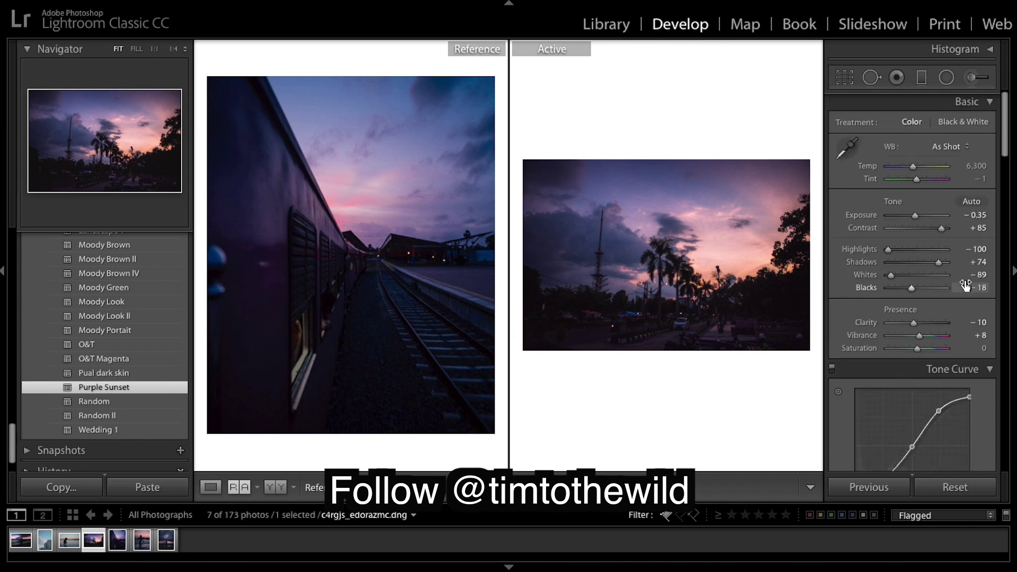
pyautogui.scroll(-5, 965, 281)
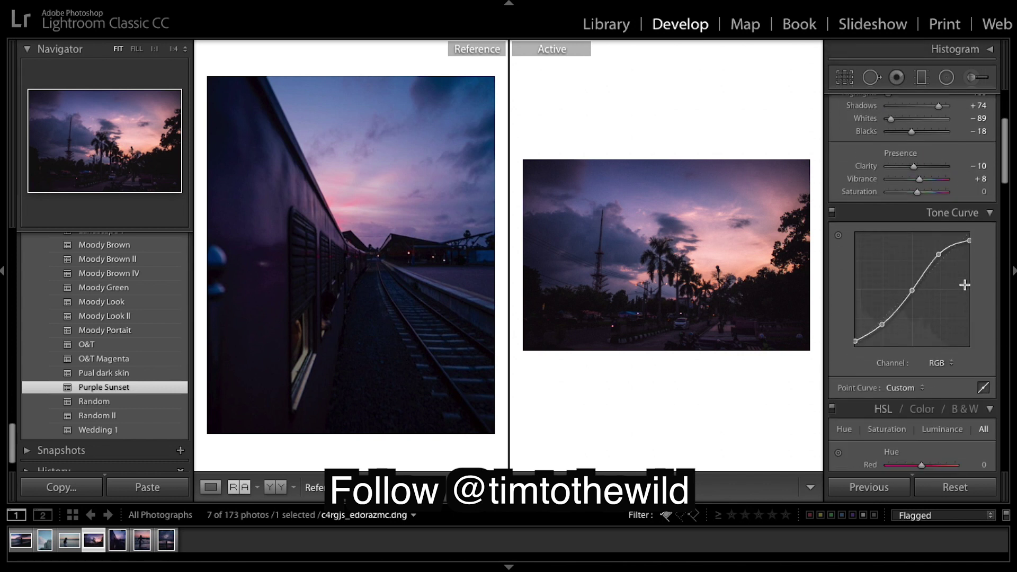
pyautogui.scroll(-10, 965, 285)
pyautogui.scroll(10, 116, 340)
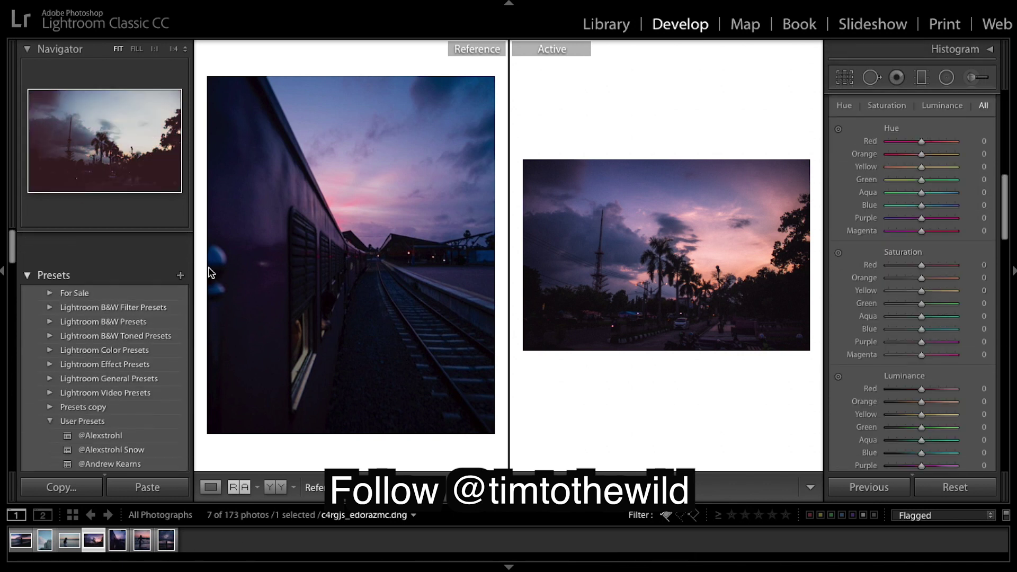
pyautogui.scroll(-2, 159, 318)
# Create a new develop preset named 'Purple sunset II' in User Presets.
pyautogui.click(180, 237)
pyautogui.click(206, 247)
pyautogui.press('BackSpace')
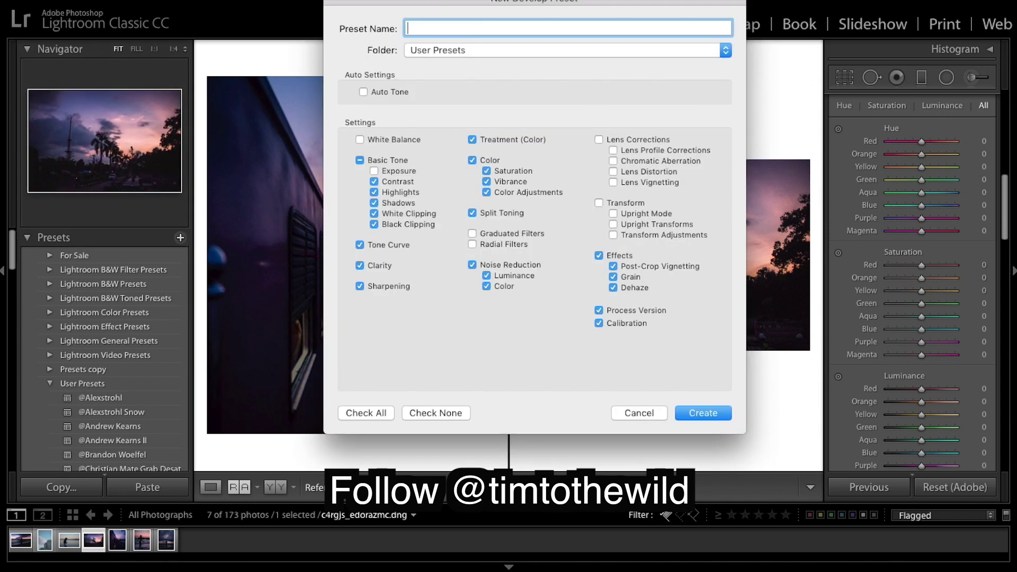
pyautogui.write('Purple')
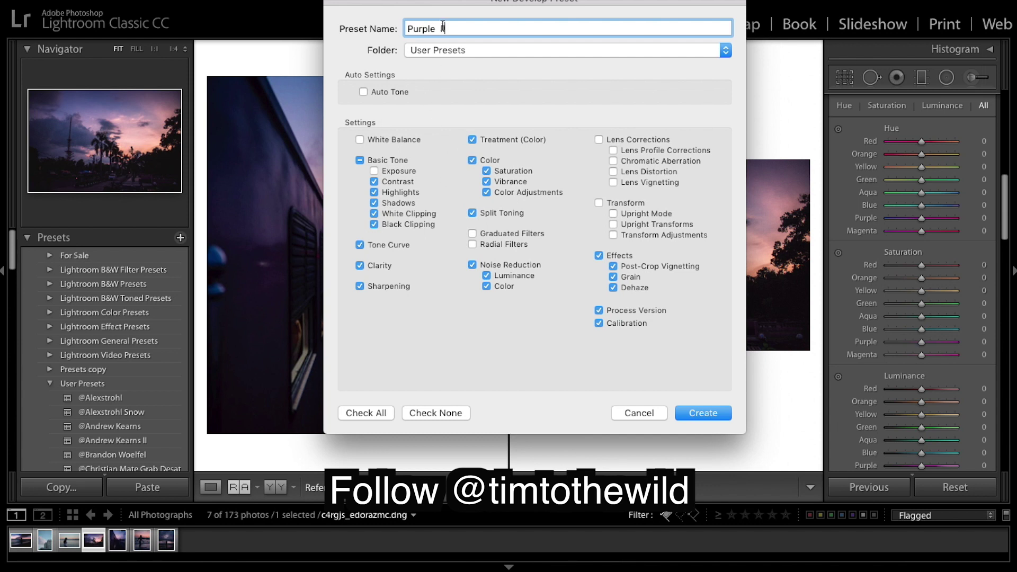
pyautogui.write('sunset II')
pyautogui.click(708, 413)
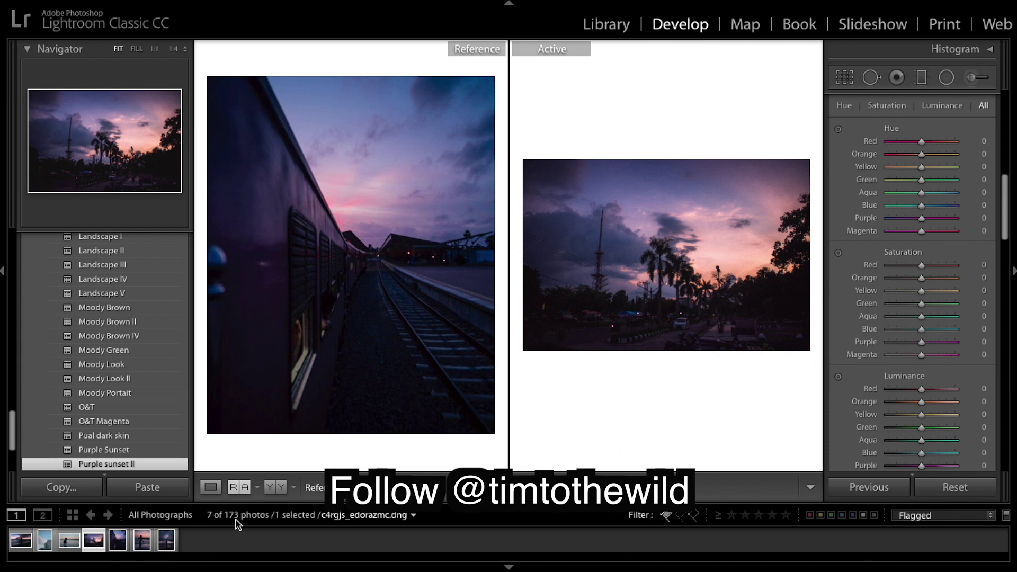
# Reference the beach silhouette photo and grade the woman-in-the-sea photo with Purple sunset II.
pyautogui.moveTo(142, 548); pyautogui.dragTo(371, 286)
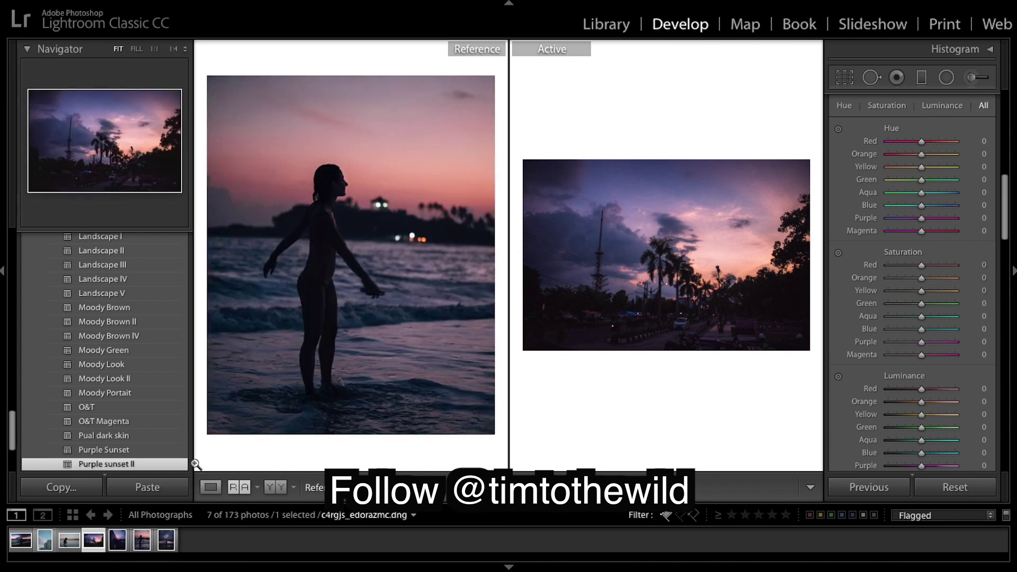
pyautogui.click(69, 540)
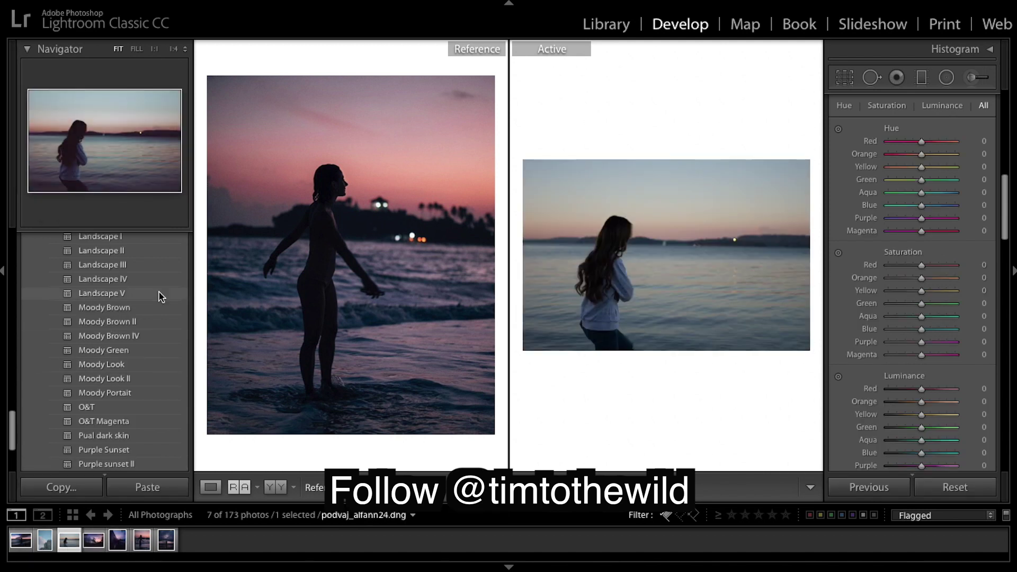
pyautogui.scroll(-4, 159, 295)
pyautogui.click(106, 364)
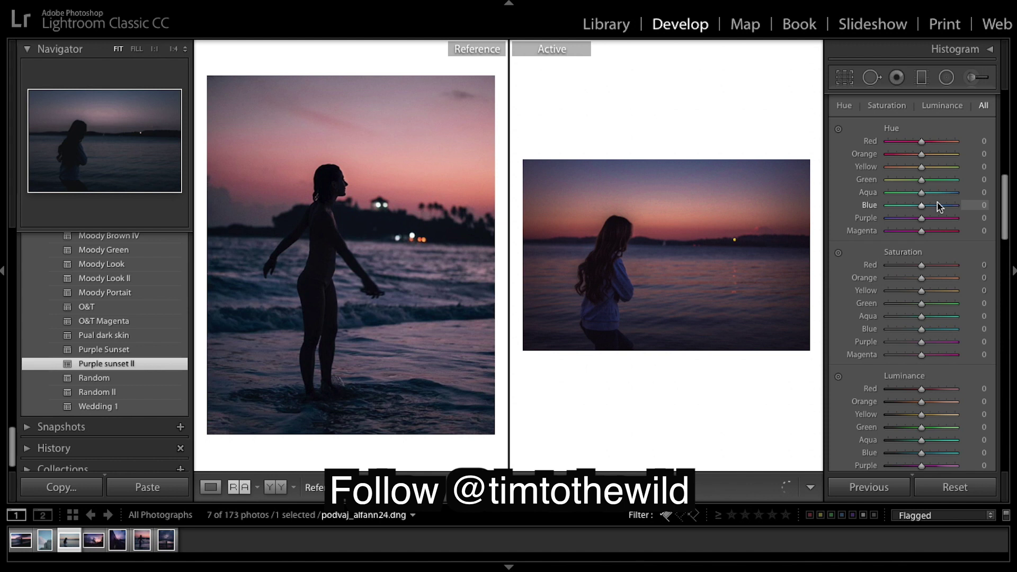
pyautogui.scroll(8, 937, 207)
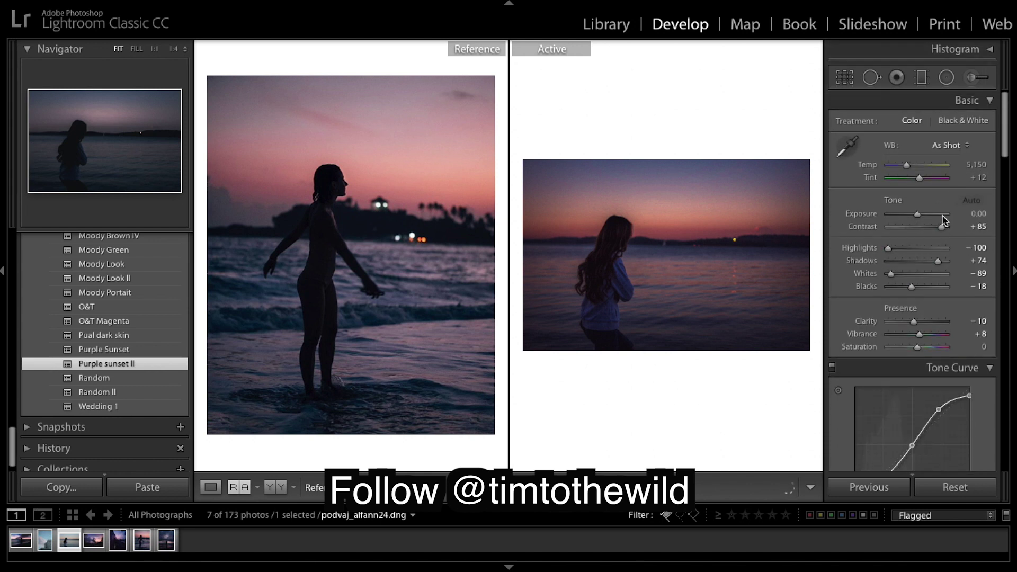
# Set the sea photo's Basic sliders: Contrast +50, Highlights +73, Shadows −100, Whites −8, Blacks −44, and lower Vibrance.
pyautogui.moveTo(942, 229); pyautogui.dragTo(933, 232)
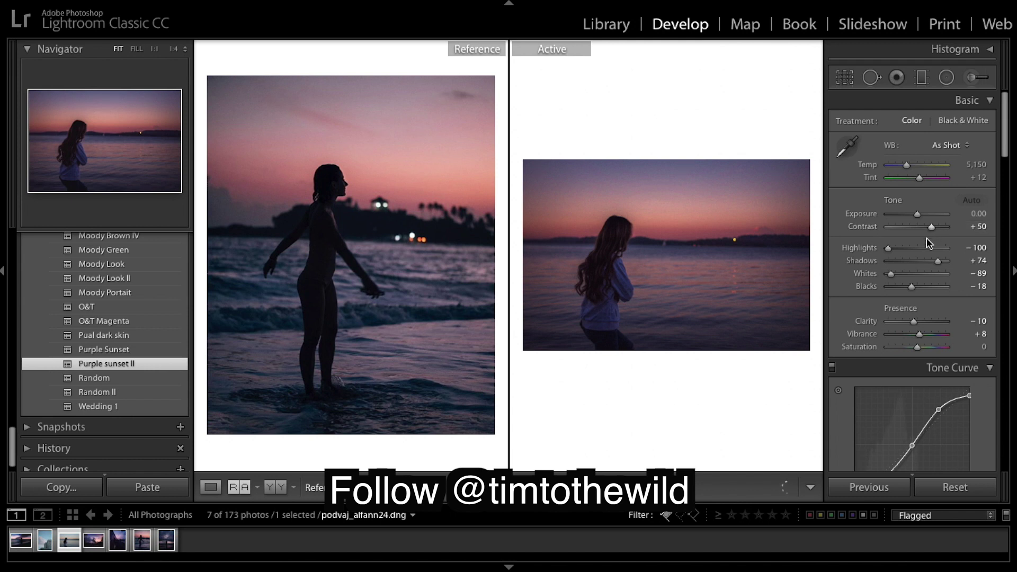
pyautogui.moveTo(888, 248); pyautogui.dragTo(938, 248)
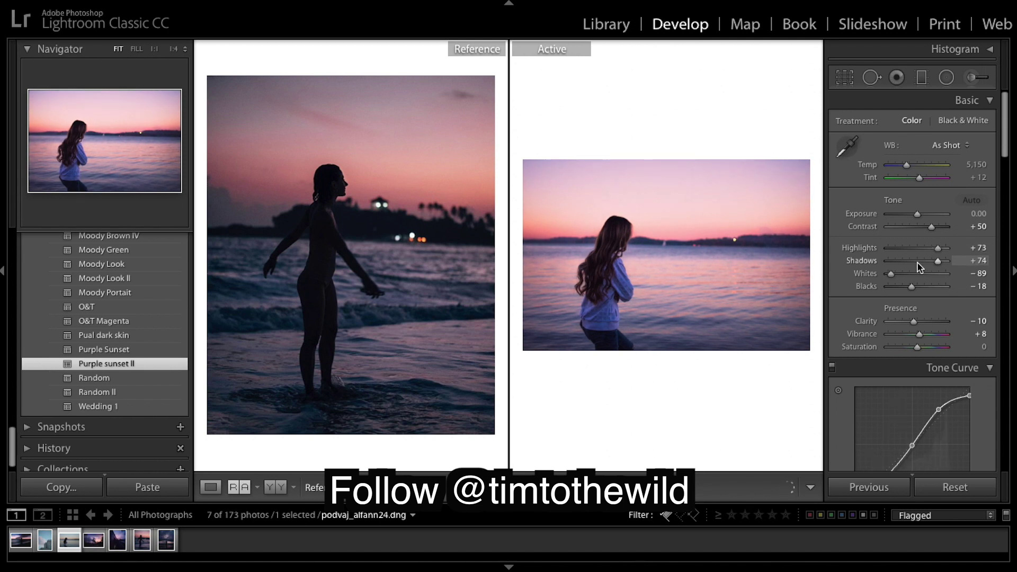
pyautogui.moveTo(936, 261); pyautogui.dragTo(841, 266)
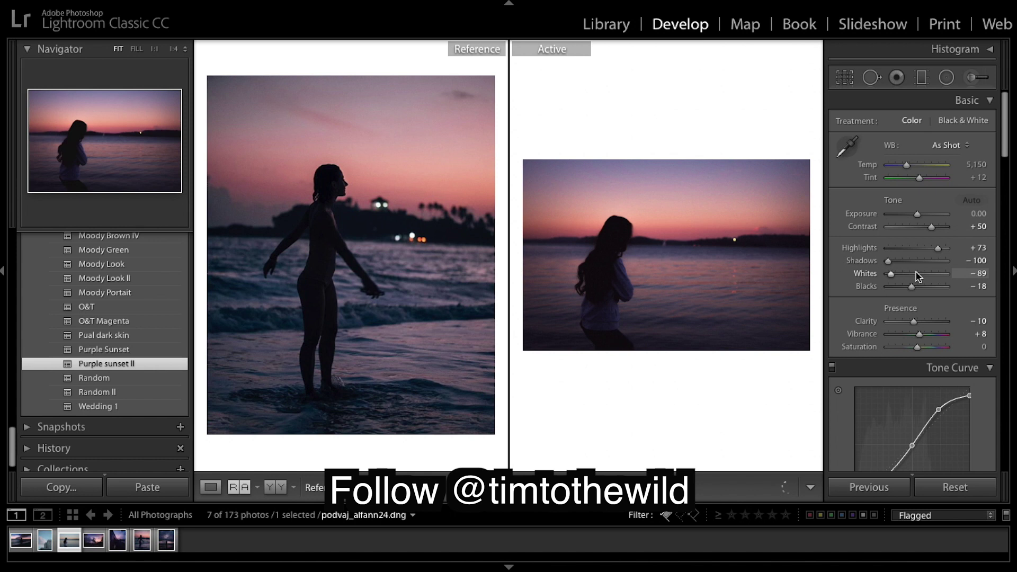
pyautogui.moveTo(893, 277); pyautogui.dragTo(918, 280)
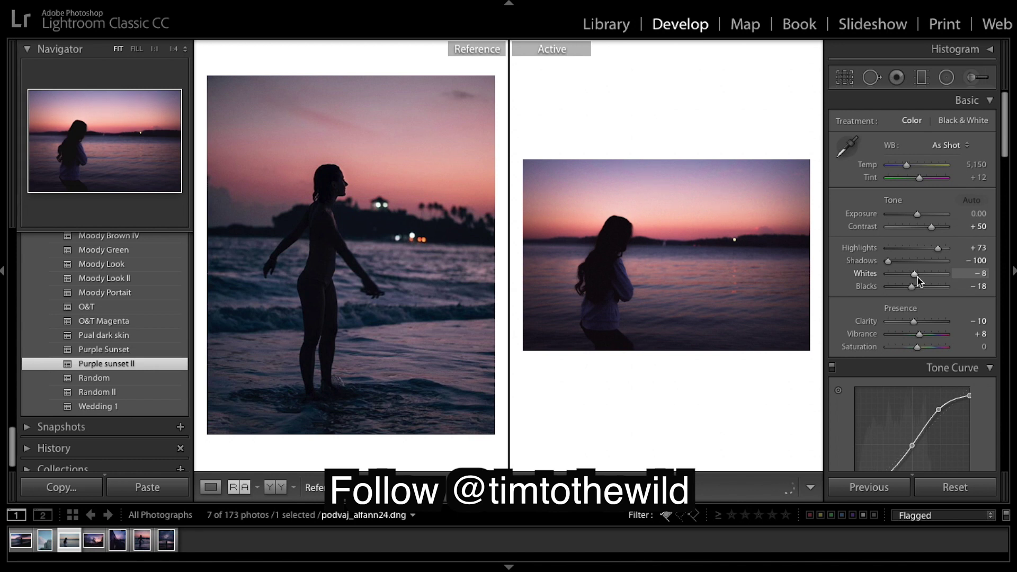
pyautogui.moveTo(916, 289); pyautogui.dragTo(900, 292)
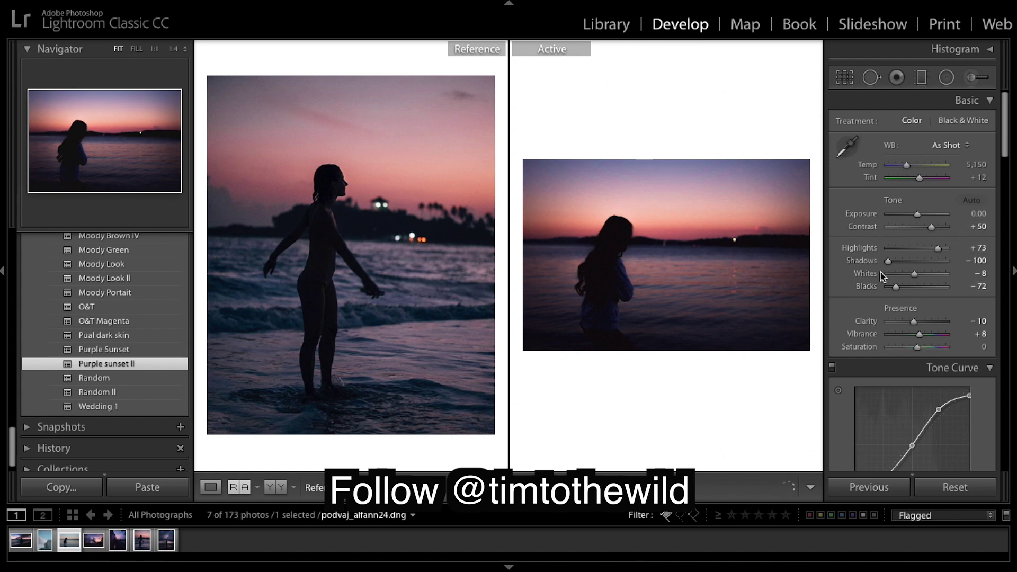
pyautogui.moveTo(895, 292); pyautogui.dragTo(904, 294)
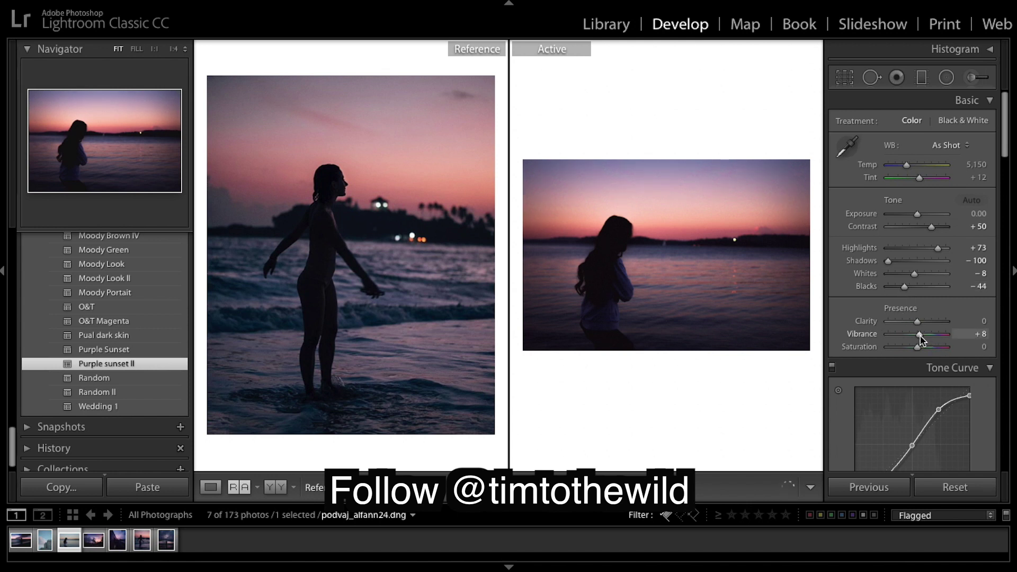
pyautogui.moveTo(920, 336); pyautogui.dragTo(917, 338)
pyautogui.scroll(-5, 950, 339)
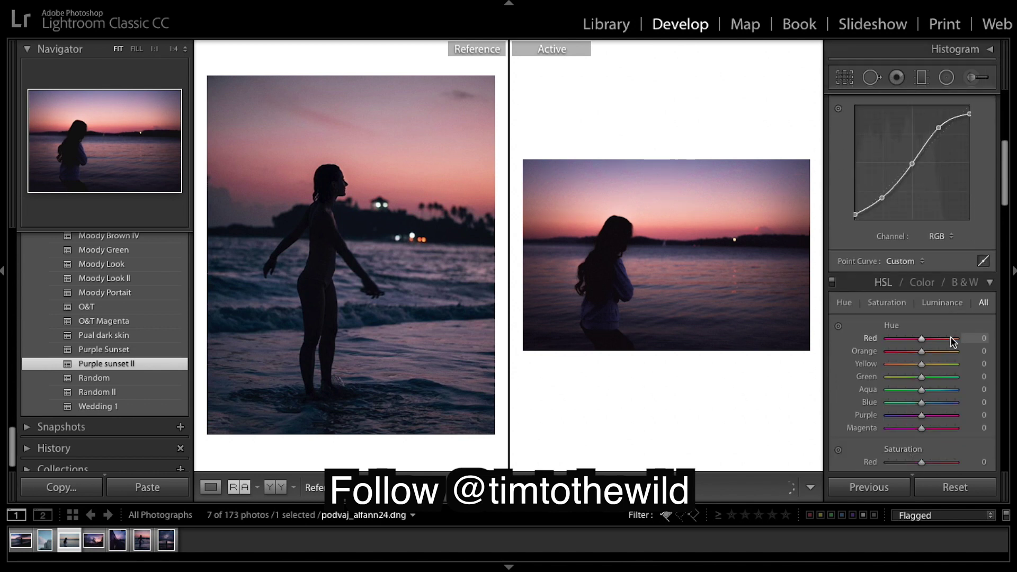
# Reset Post-Crop Vignetting to none, keeping the Highlight Priority style.
pyautogui.scroll(-8, 952, 340)
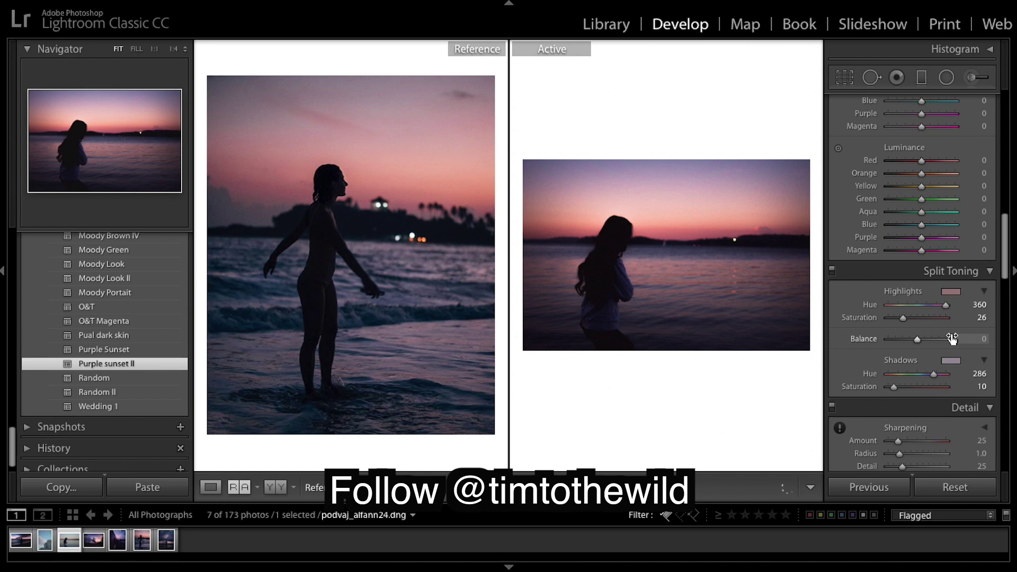
pyautogui.scroll(-2, 951, 339)
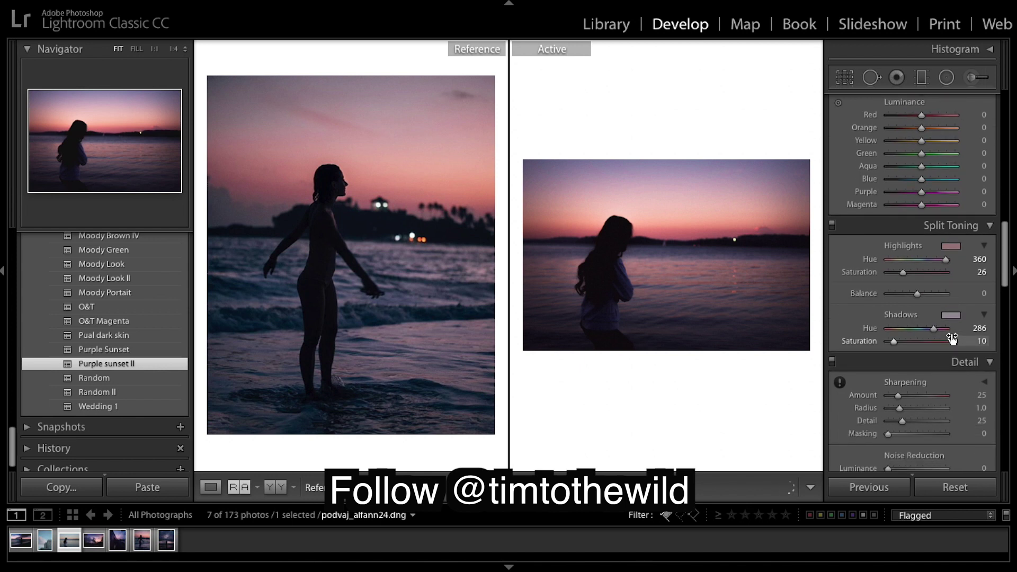
pyautogui.scroll(-15, 952, 339)
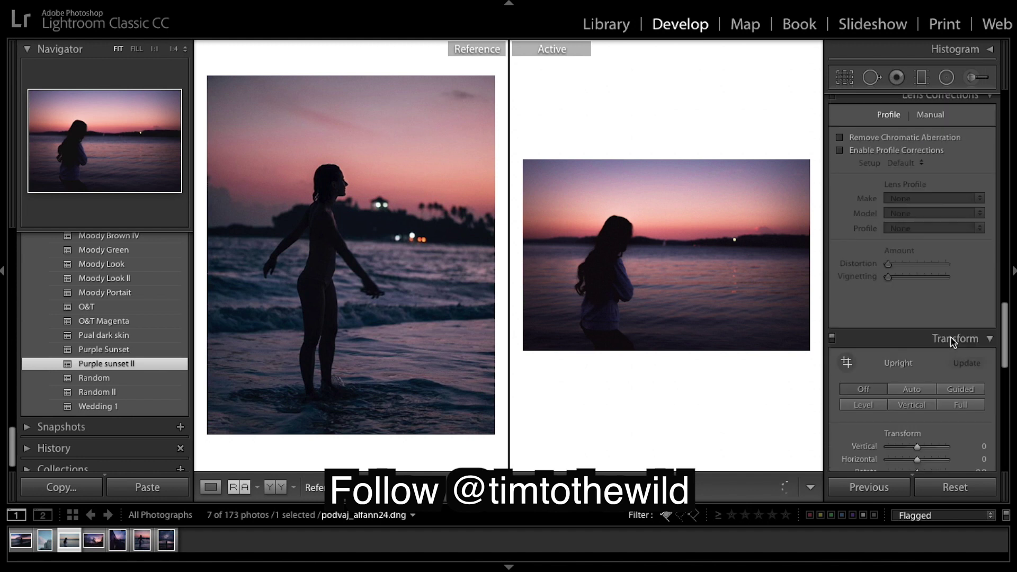
pyautogui.scroll(-15, 952, 341)
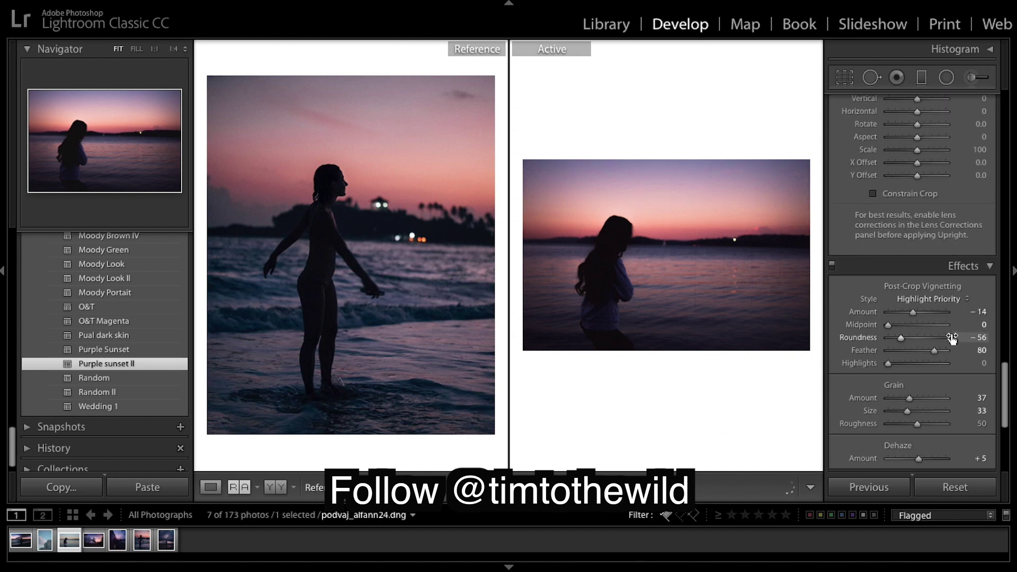
pyautogui.click(914, 299)
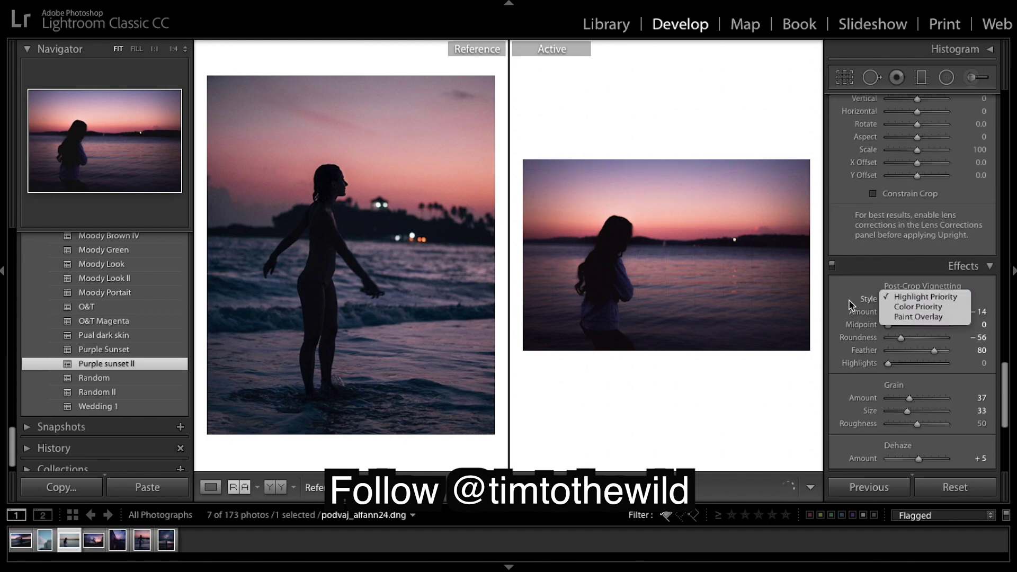
pyautogui.click(849, 304)
pyautogui.doubleClick(906, 286)
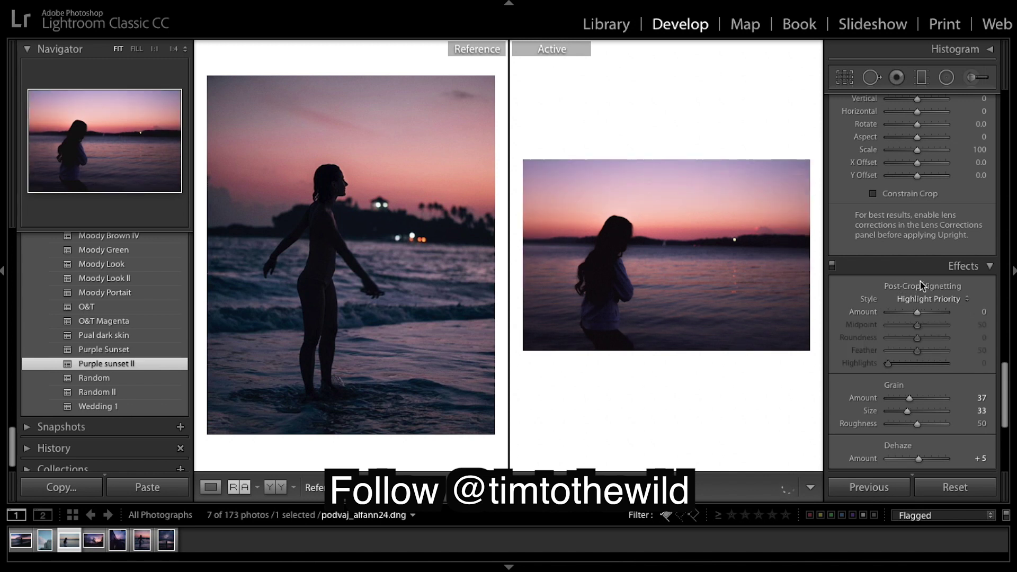
# Reset the Camera Calibration shadows tint to 0.
pyautogui.scroll(-5, 978, 323)
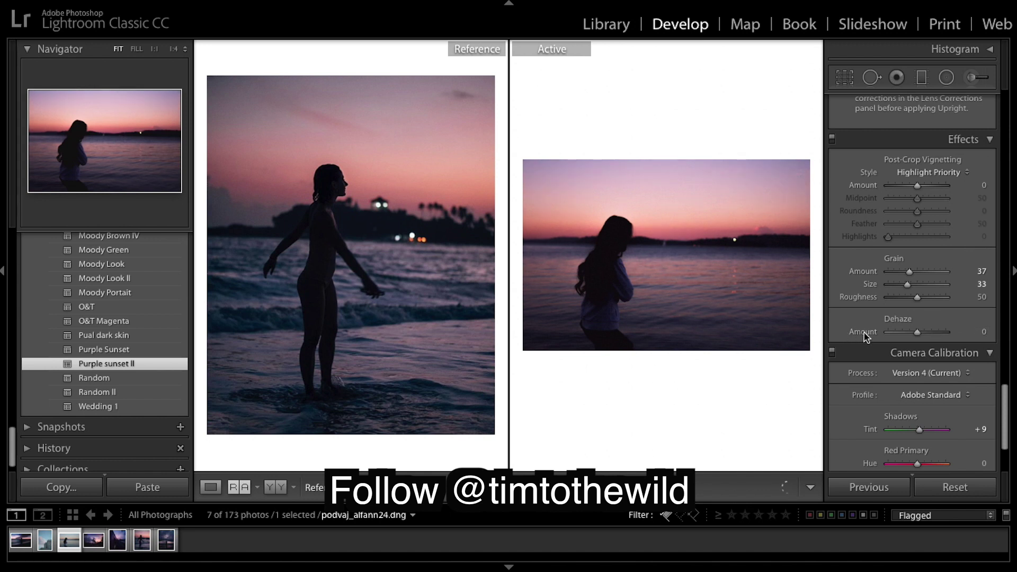
pyautogui.scroll(-3, 955, 320)
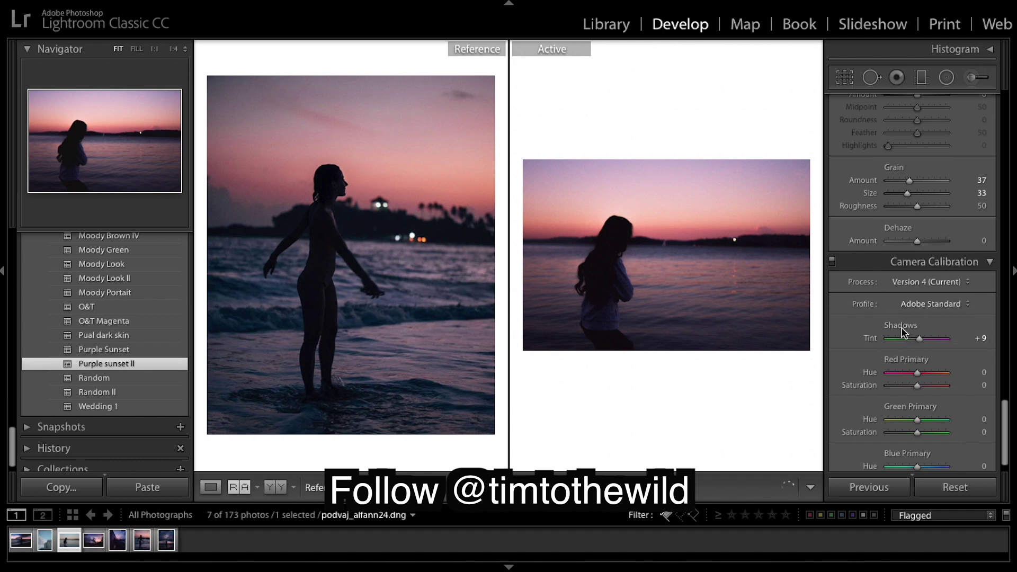
pyautogui.doubleClick(932, 323)
pyautogui.scroll(15, 916, 254)
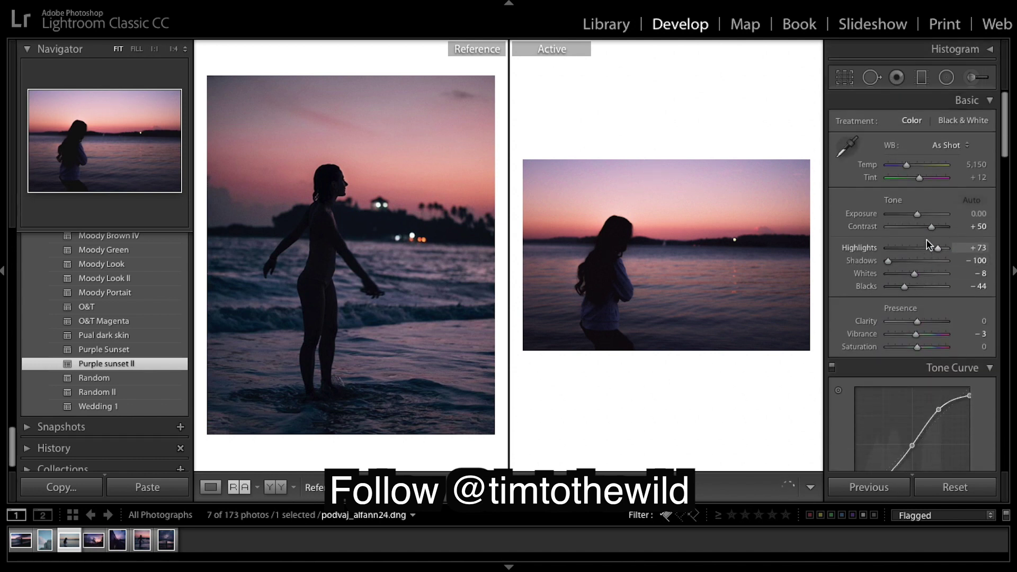
# Pull the beach photo's Highlights down to about +12 and deepen Blacks to −56.
pyautogui.moveTo(931, 249); pyautogui.dragTo(903, 275)
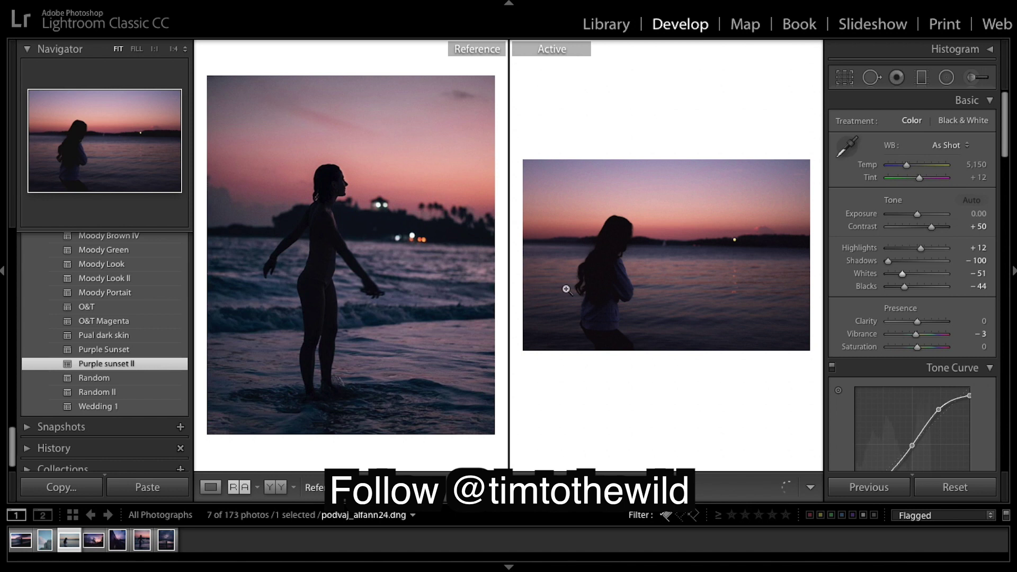
pyautogui.moveTo(905, 292); pyautogui.dragTo(901, 289)
pyautogui.scroll(-3, 952, 270)
pyautogui.scroll(-5, 952, 273)
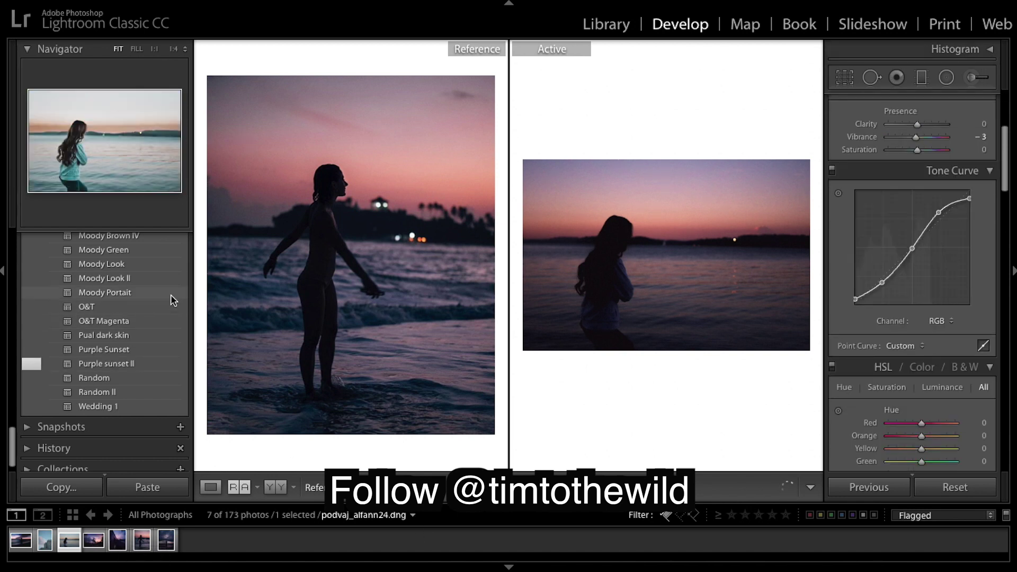
pyautogui.scroll(10, 172, 296)
# Save the current grade as a new develop preset named 'Purple sunset III' in User Presets.
pyautogui.click(180, 238)
pyautogui.click(245, 304)
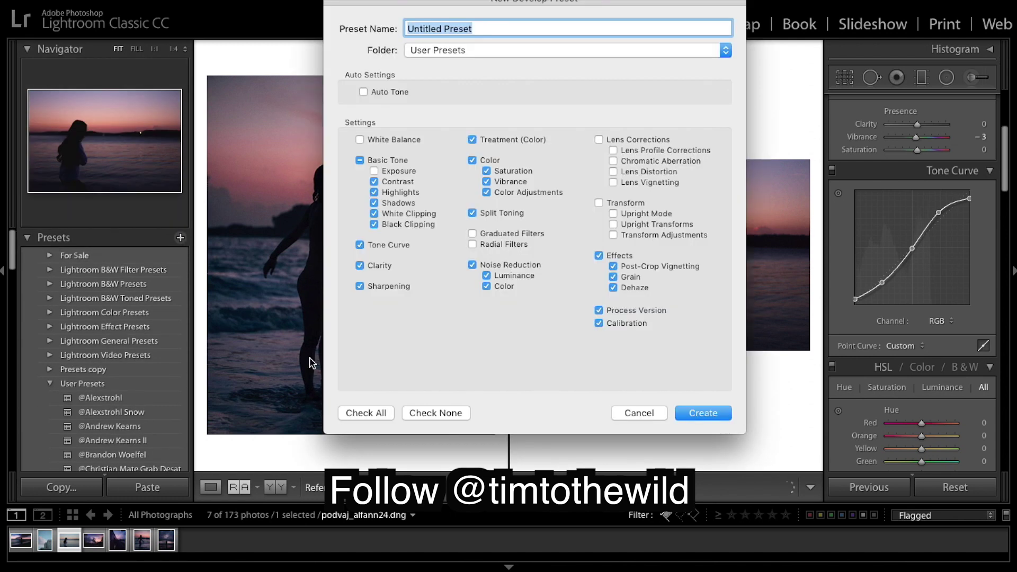
pyautogui.write('Pur')
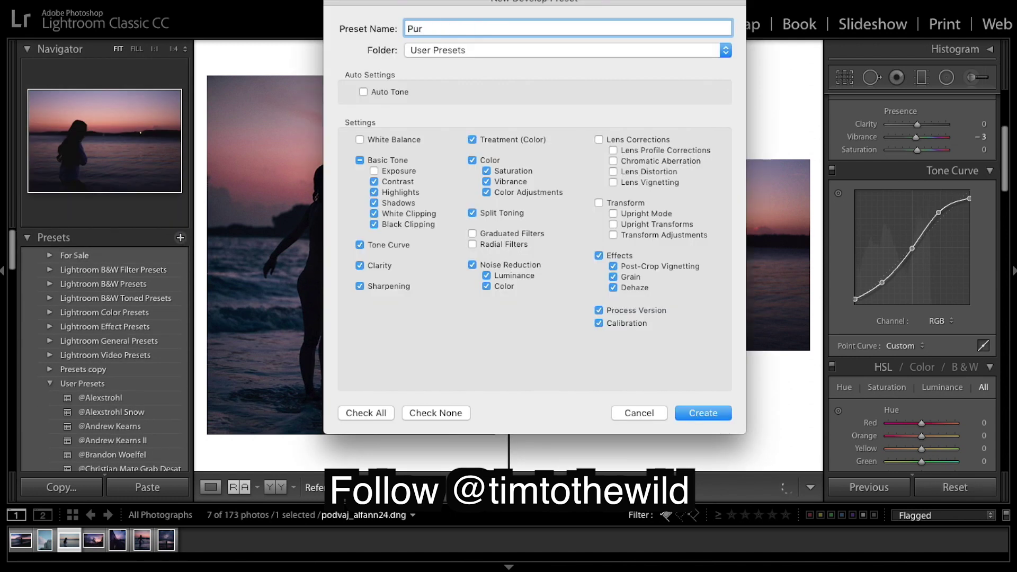
pyautogui.write('ple sunset III')
pyautogui.click(711, 413)
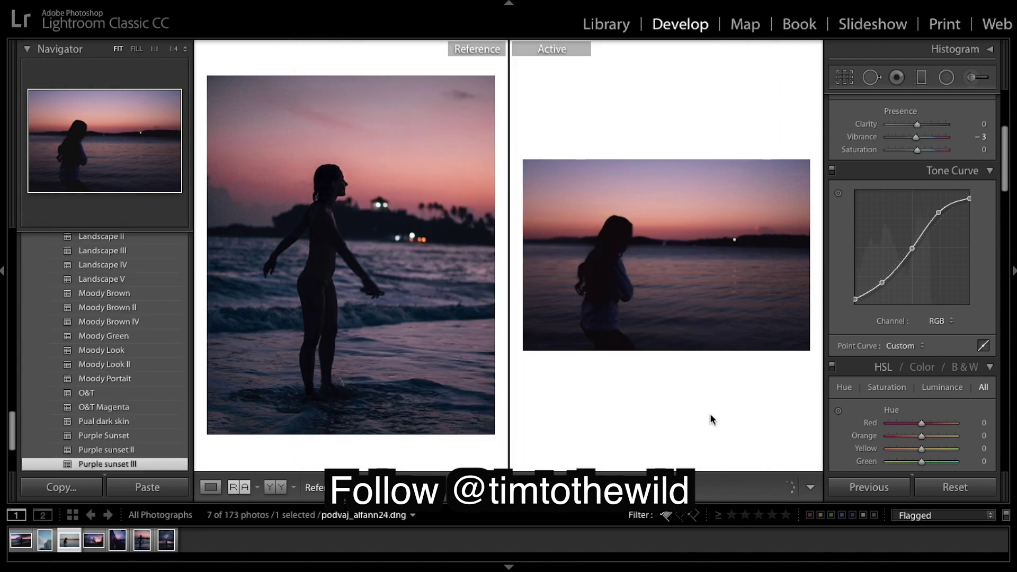
# Select the building photo and apply the Purple sunset III preset to it.
pyautogui.click(45, 544)
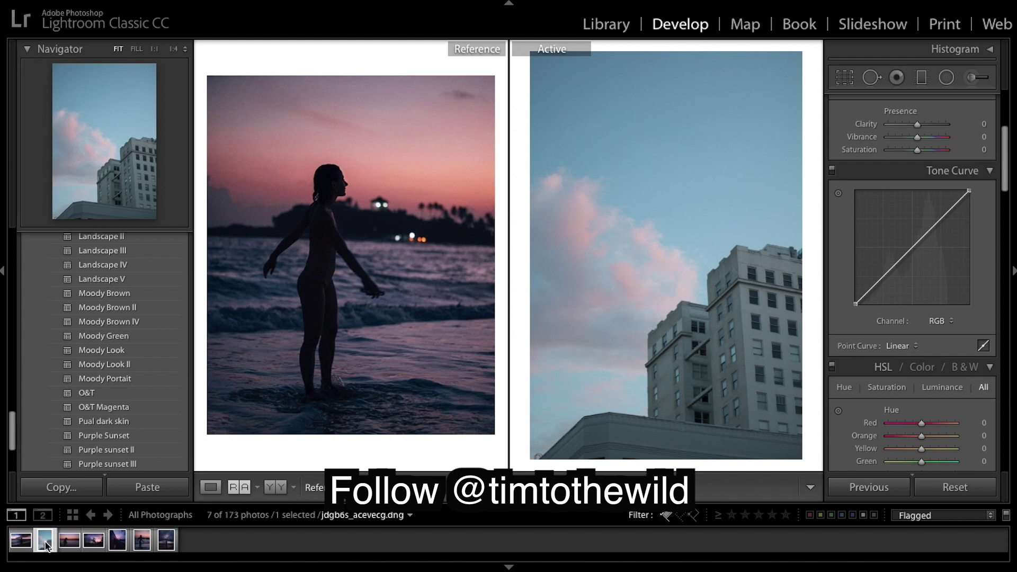
pyautogui.scroll(-3, 98, 434)
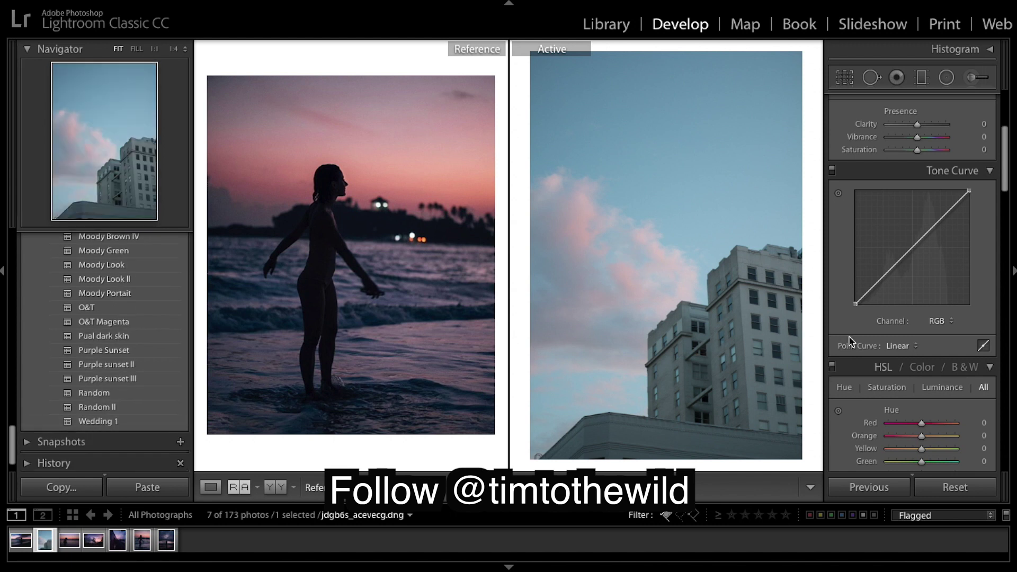
pyautogui.scroll(-1, 125, 404)
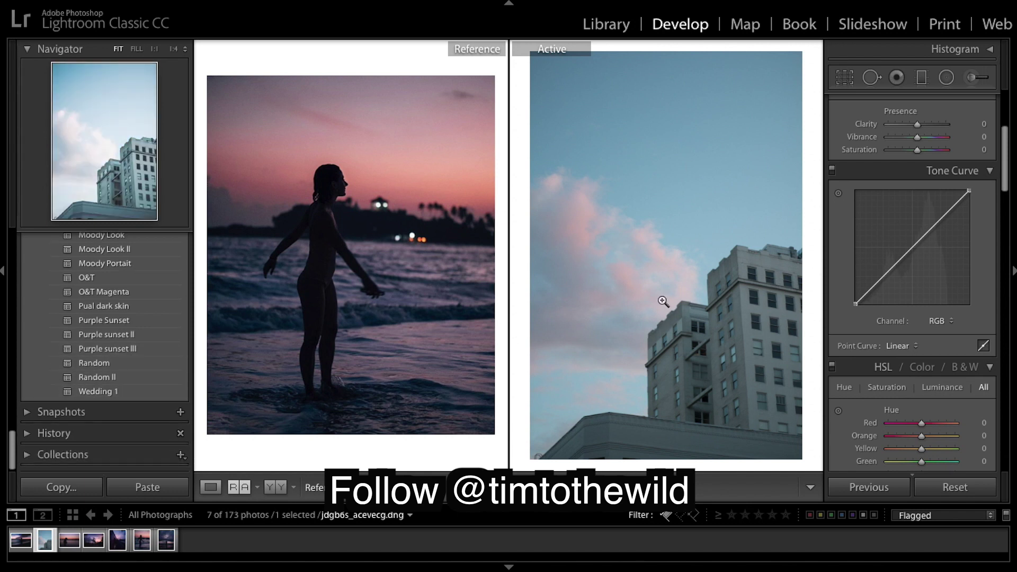
pyautogui.scroll(2, 133, 344)
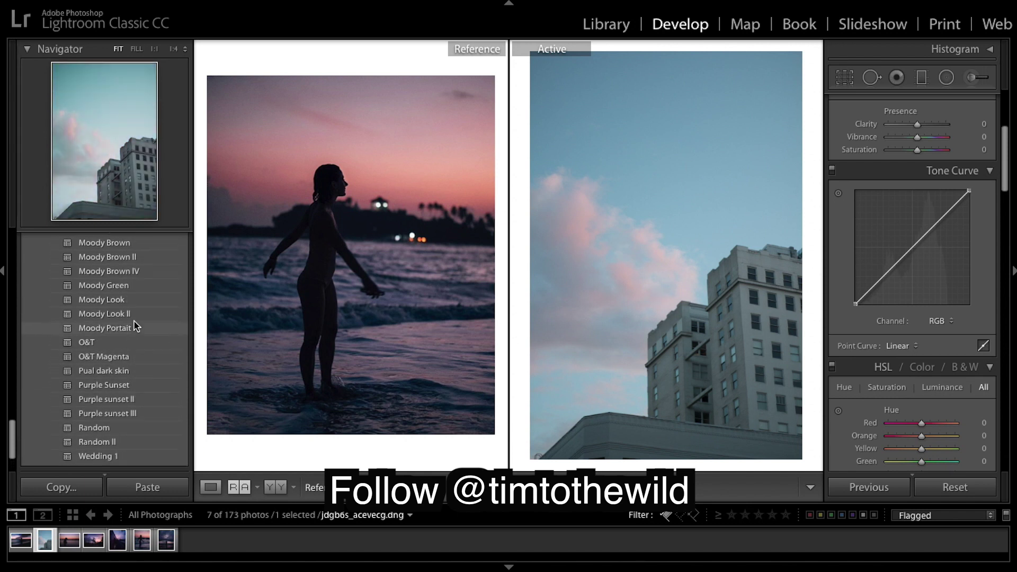
pyautogui.click(131, 417)
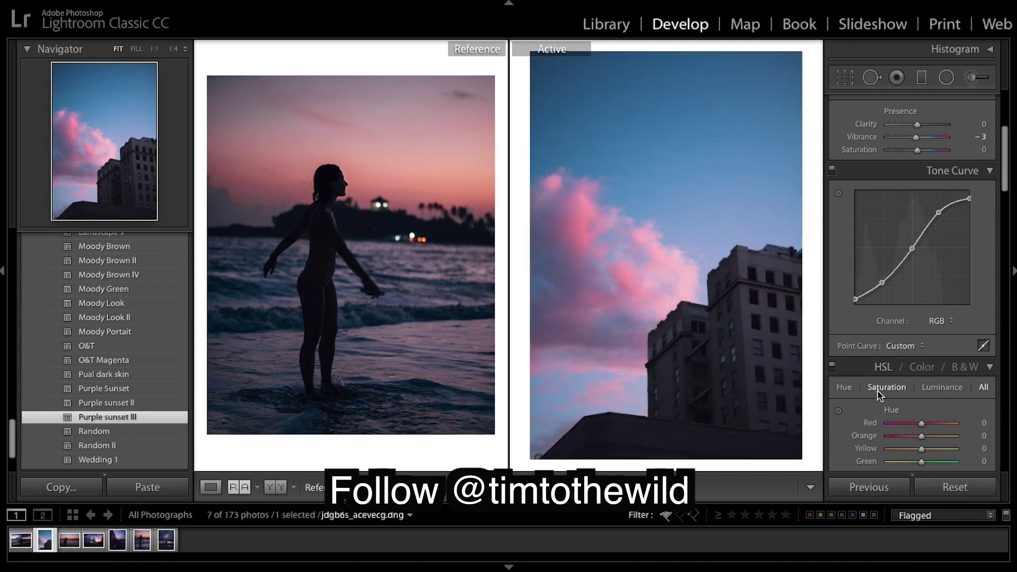
# Tune the building photo to Highlights +86, Shadows +80, Whites −83, Blacks −41.
pyautogui.scroll(5, 950, 251)
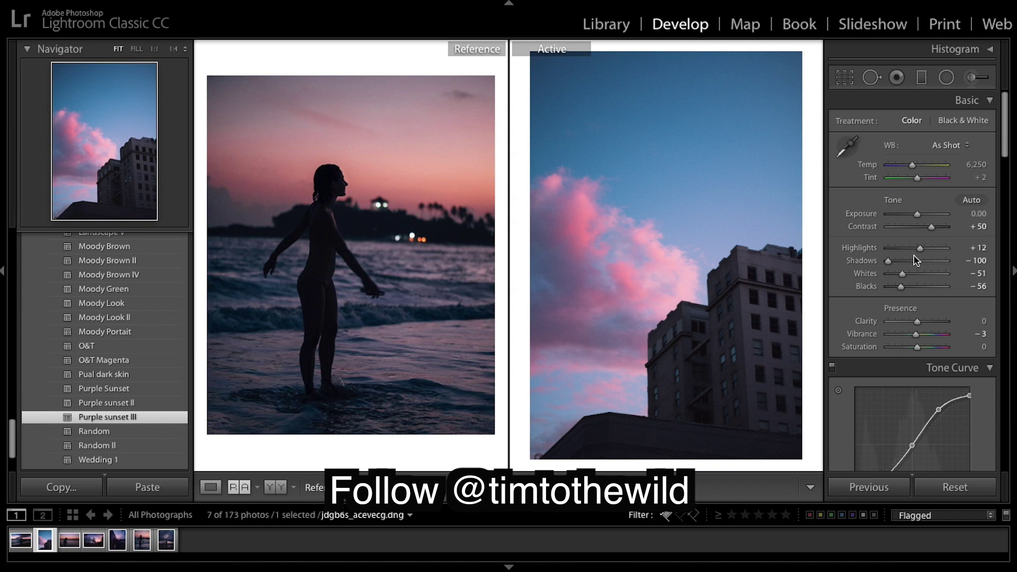
pyautogui.moveTo(921, 251); pyautogui.dragTo(940, 268)
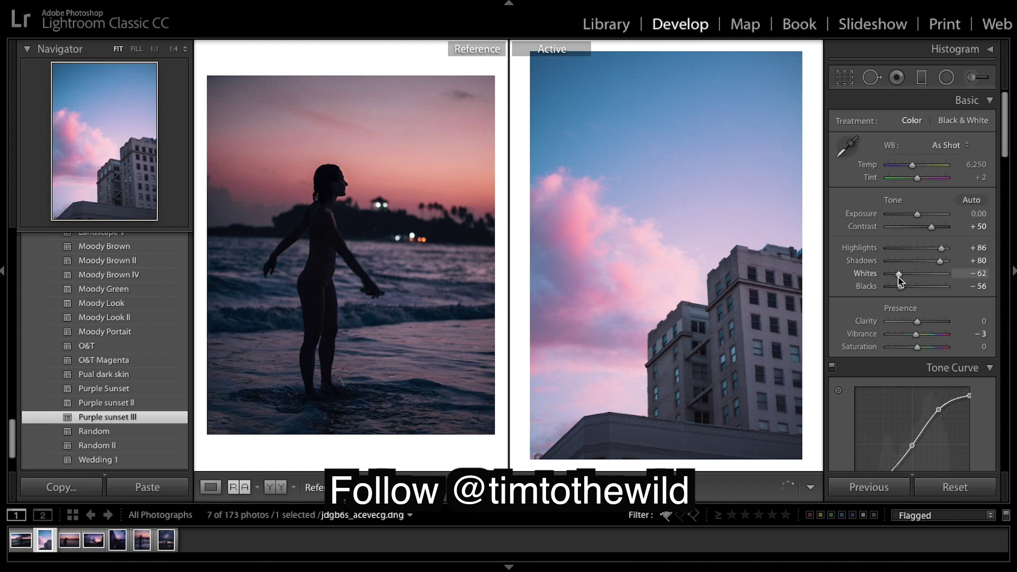
pyautogui.moveTo(898, 277); pyautogui.dragTo(893, 278)
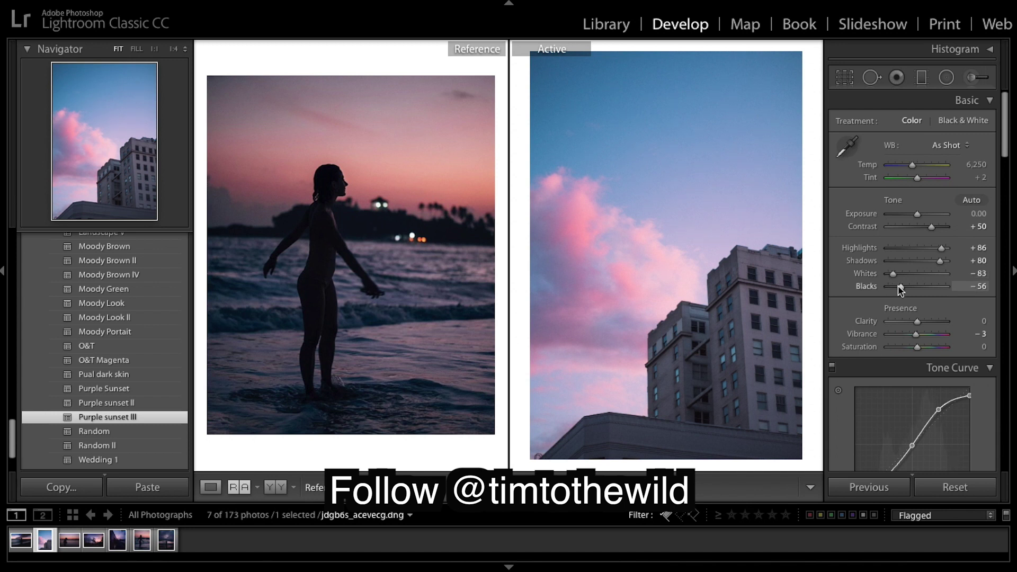
pyautogui.moveTo(899, 287); pyautogui.dragTo(905, 287)
pyautogui.scroll(-2, 938, 287)
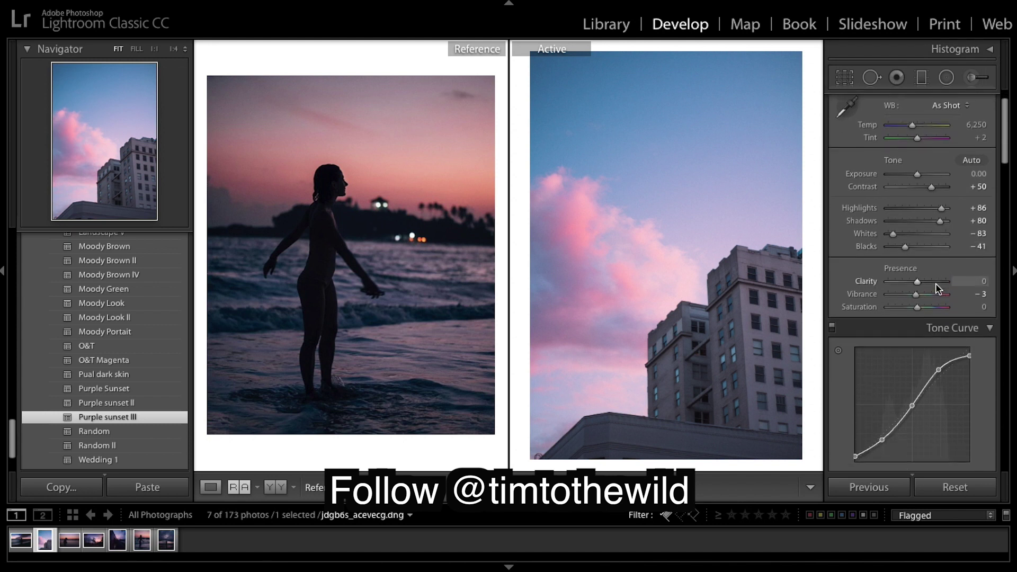
pyautogui.scroll(-1, 938, 287)
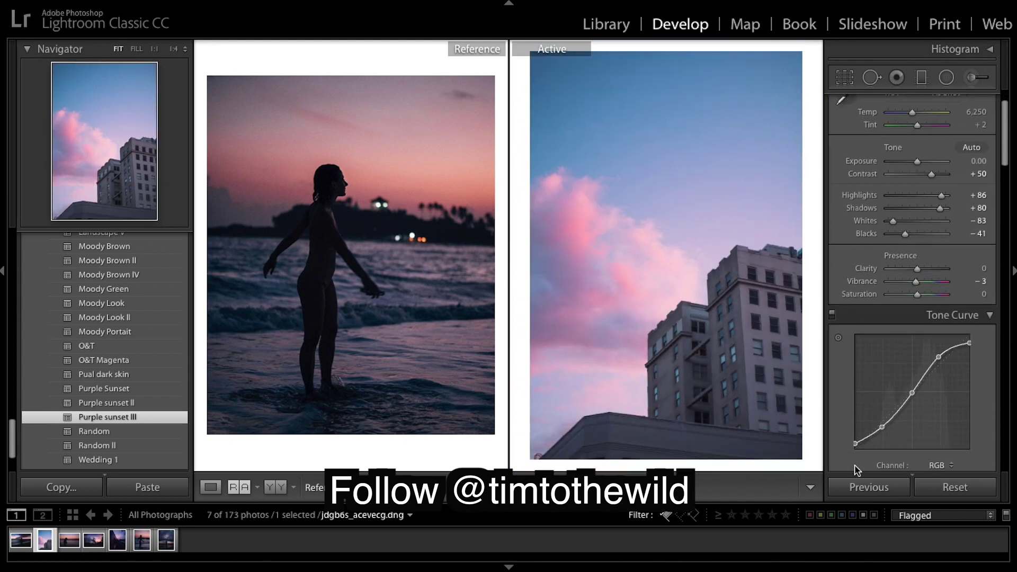
# Compare the building photo before/after, then the beach silhouette against the stormy reference.
pyautogui.press('\\')
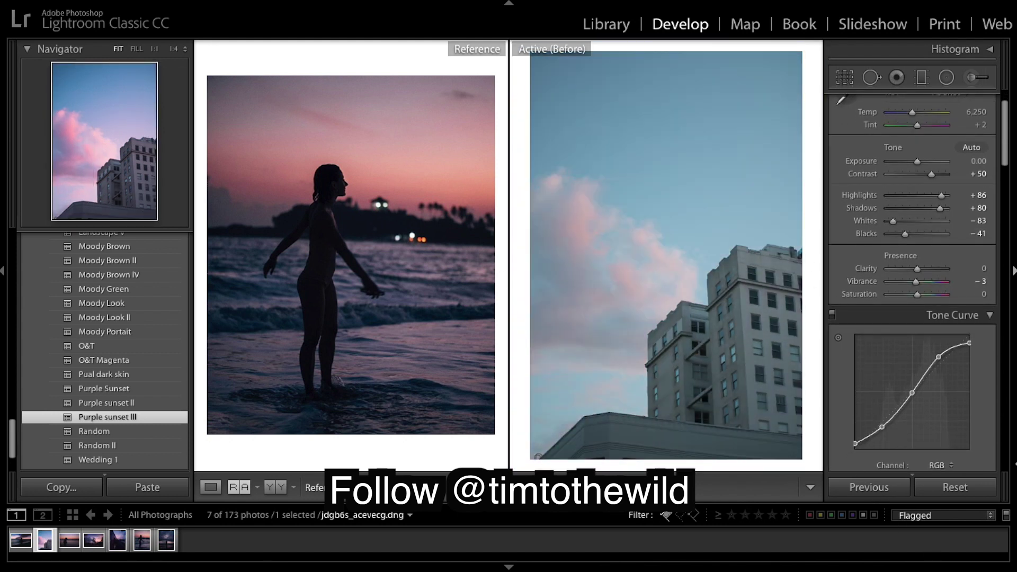
pyautogui.press('\\')
pyautogui.press('\\')
pyautogui.press('\\')
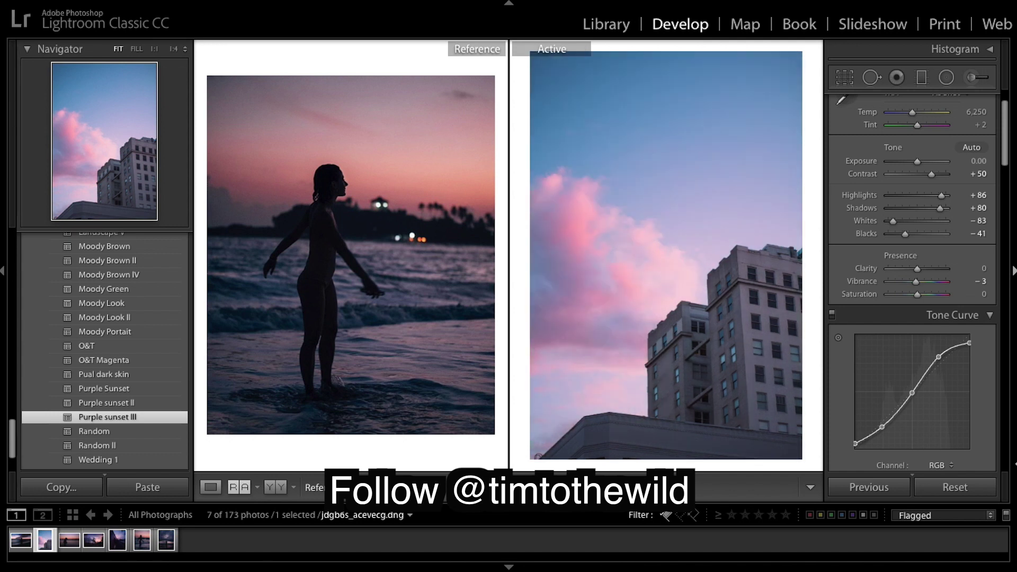
pyautogui.click(16, 542)
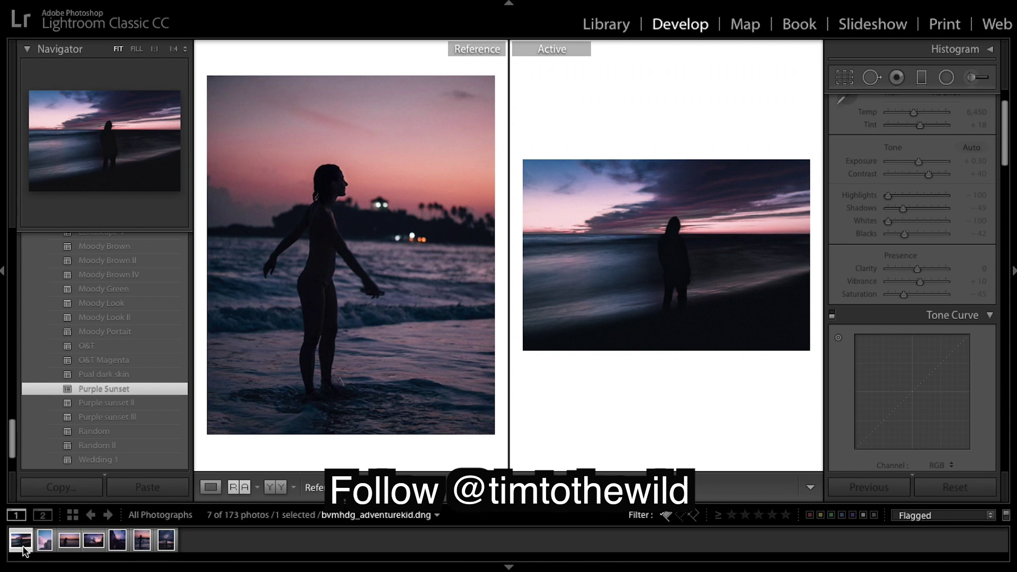
pyautogui.moveTo(170, 543); pyautogui.dragTo(403, 369)
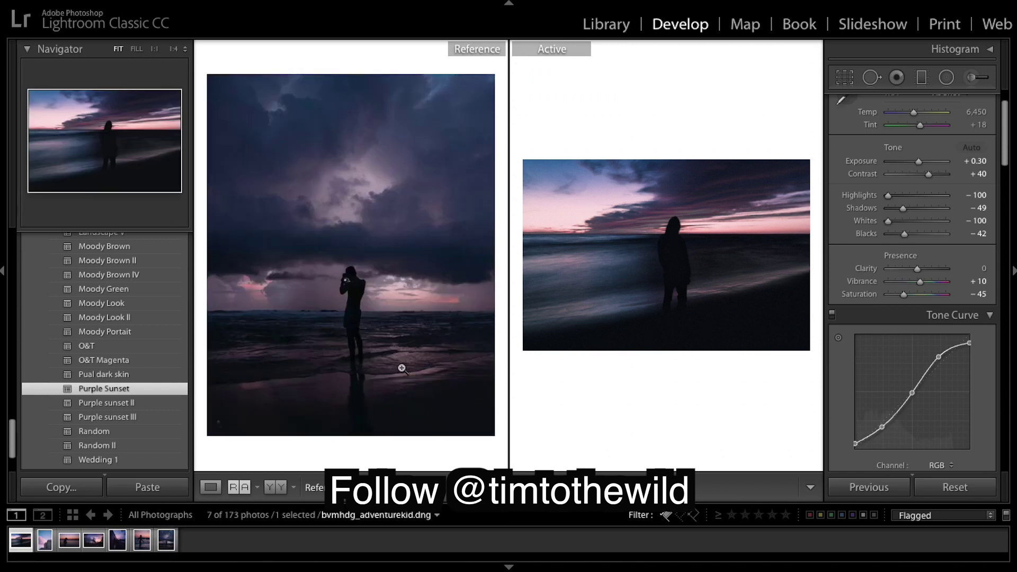
pyautogui.press('\\')
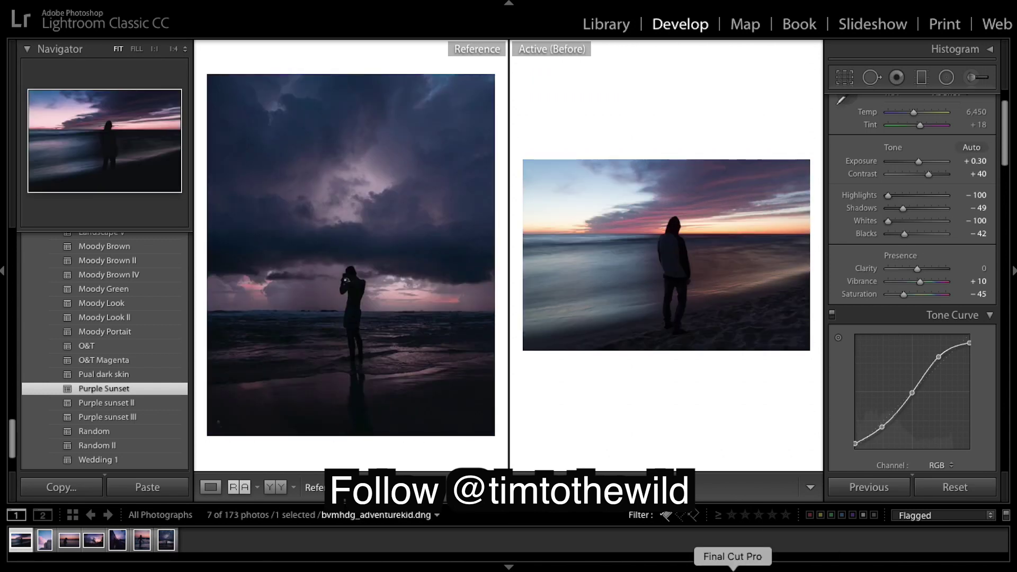
pyautogui.press('\\')
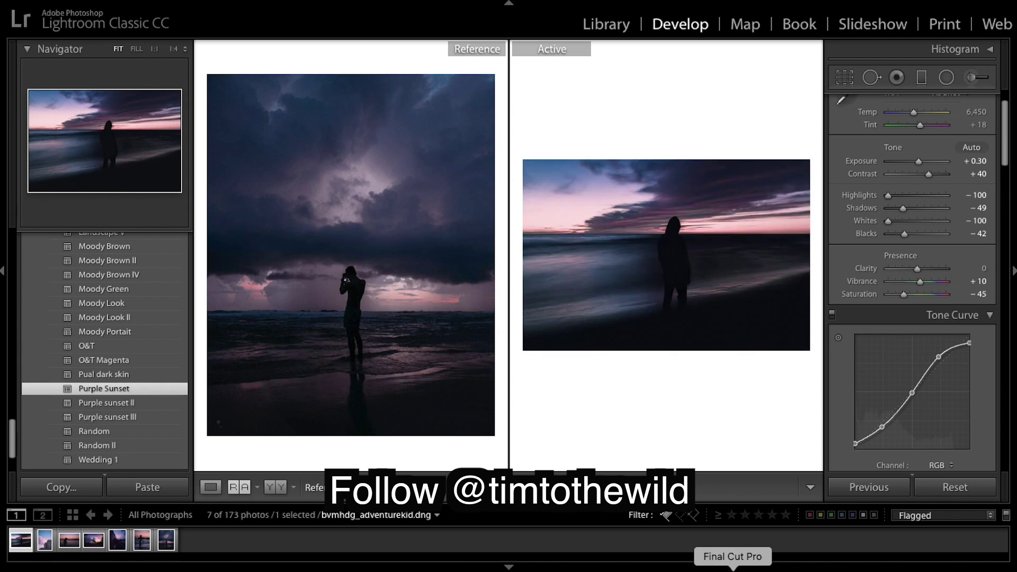
# Compare the palm-tree sunset photo before/after against the train photo as reference.
pyautogui.click(100, 543)
pyautogui.moveTo(115, 545); pyautogui.dragTo(325, 379)
pyautogui.press('\\')
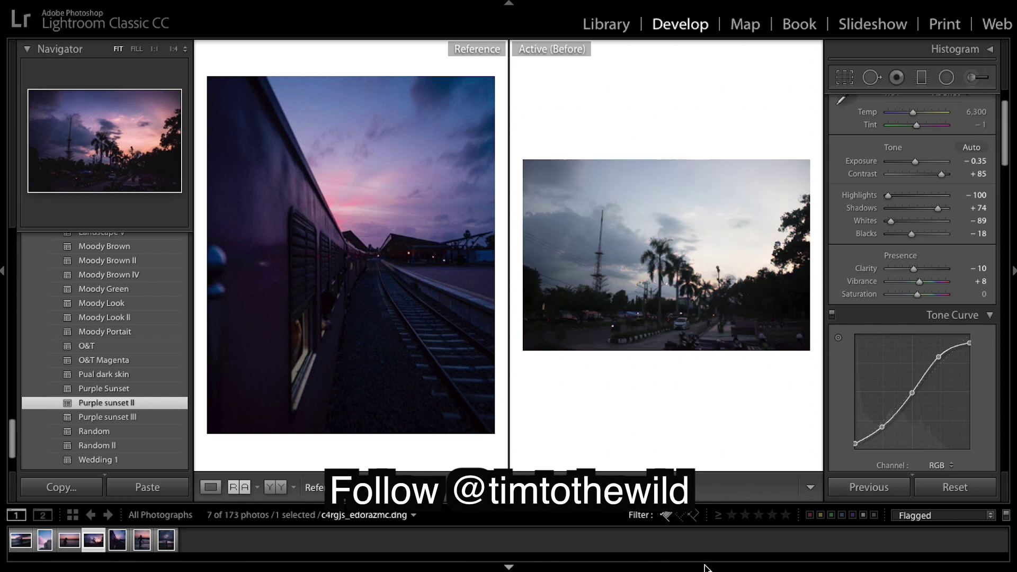
pyautogui.press('\\')
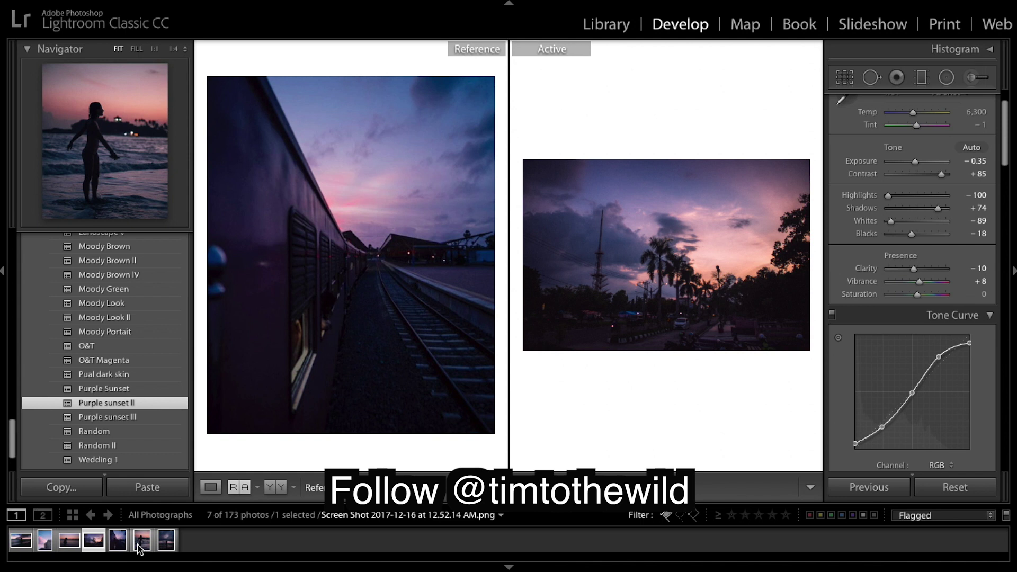
# Compare the woman-by-the-sea photo before/after, then return to the beach silhouette with the stormy photographer reference.
pyautogui.moveTo(139, 542); pyautogui.dragTo(355, 318)
pyautogui.click(71, 546)
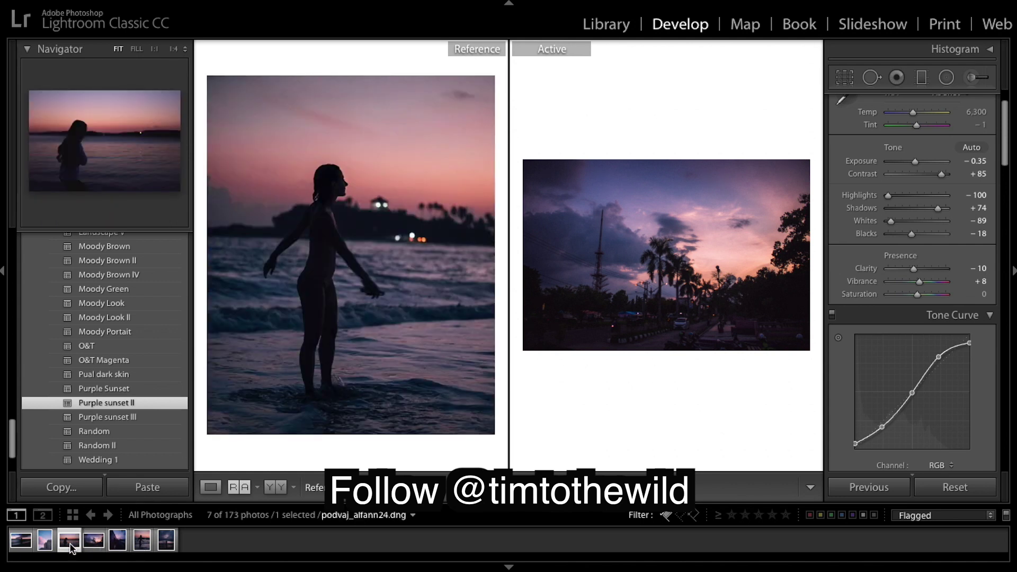
pyautogui.press('\\')
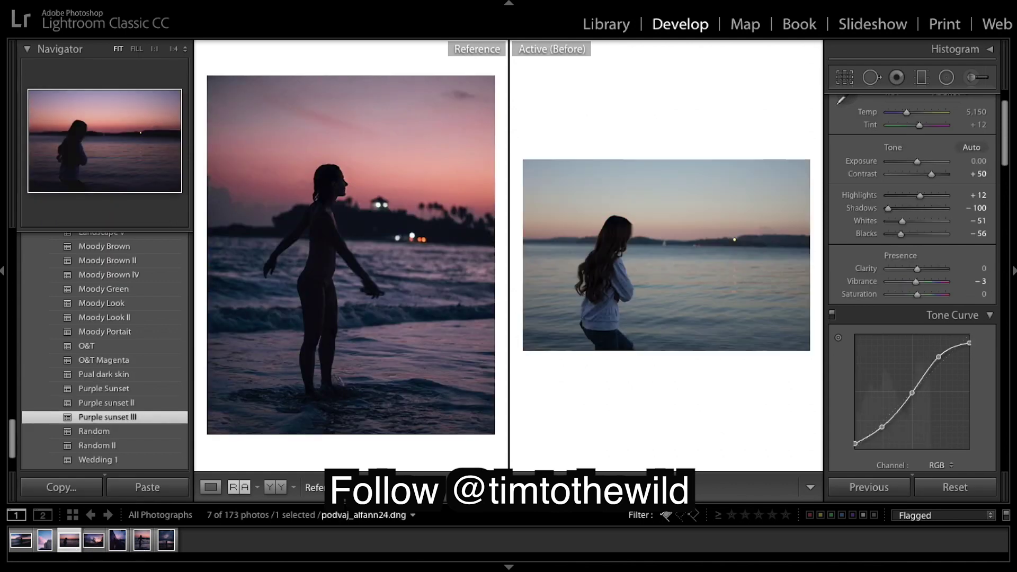
pyautogui.press('\\')
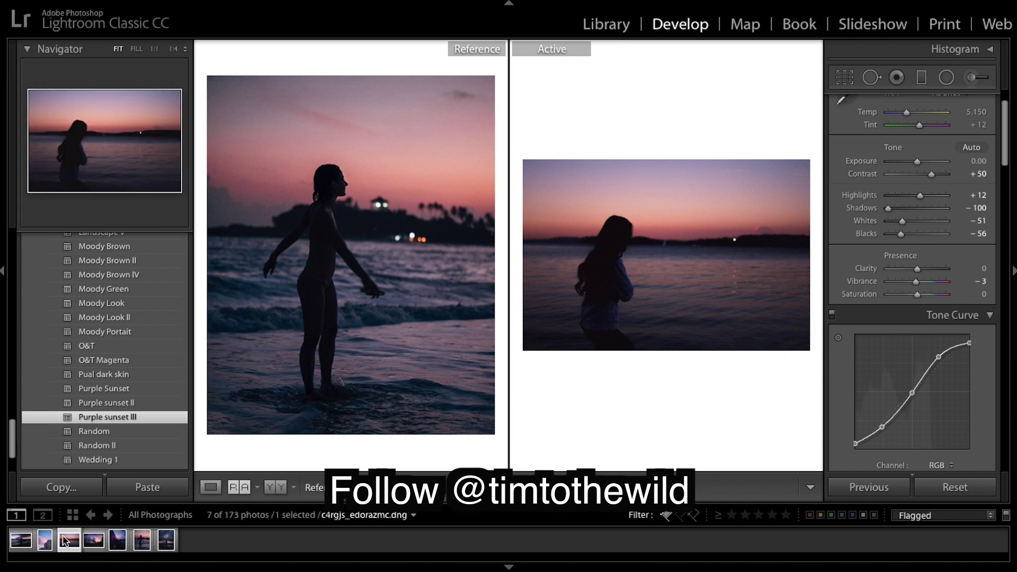
pyautogui.moveTo(167, 540); pyautogui.dragTo(329, 371)
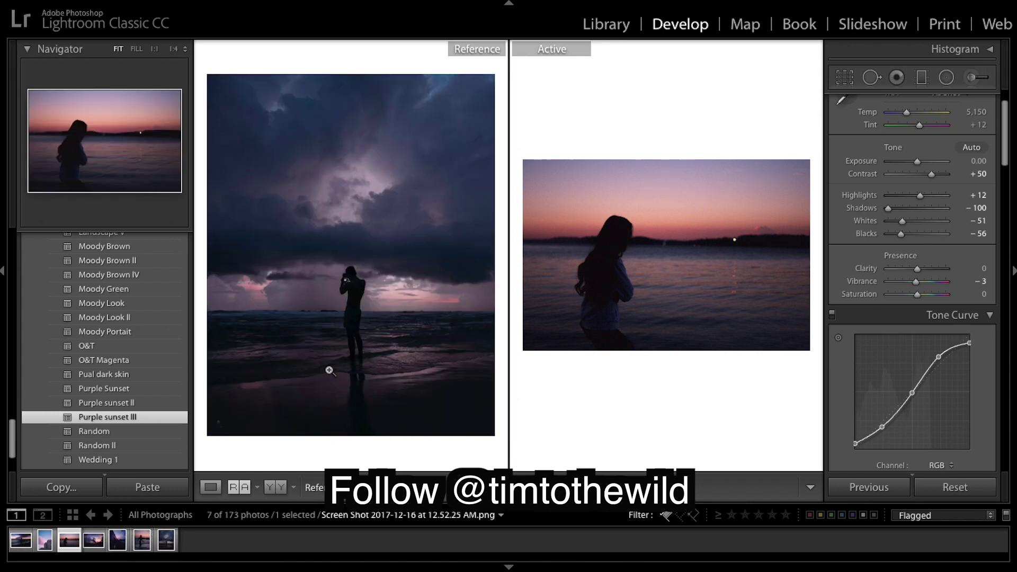
pyautogui.click(22, 540)
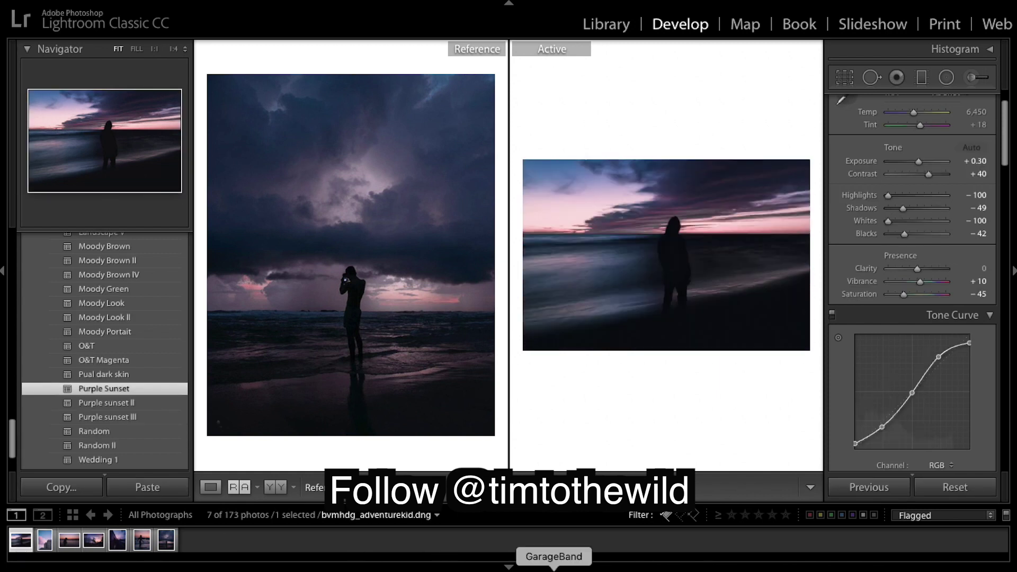